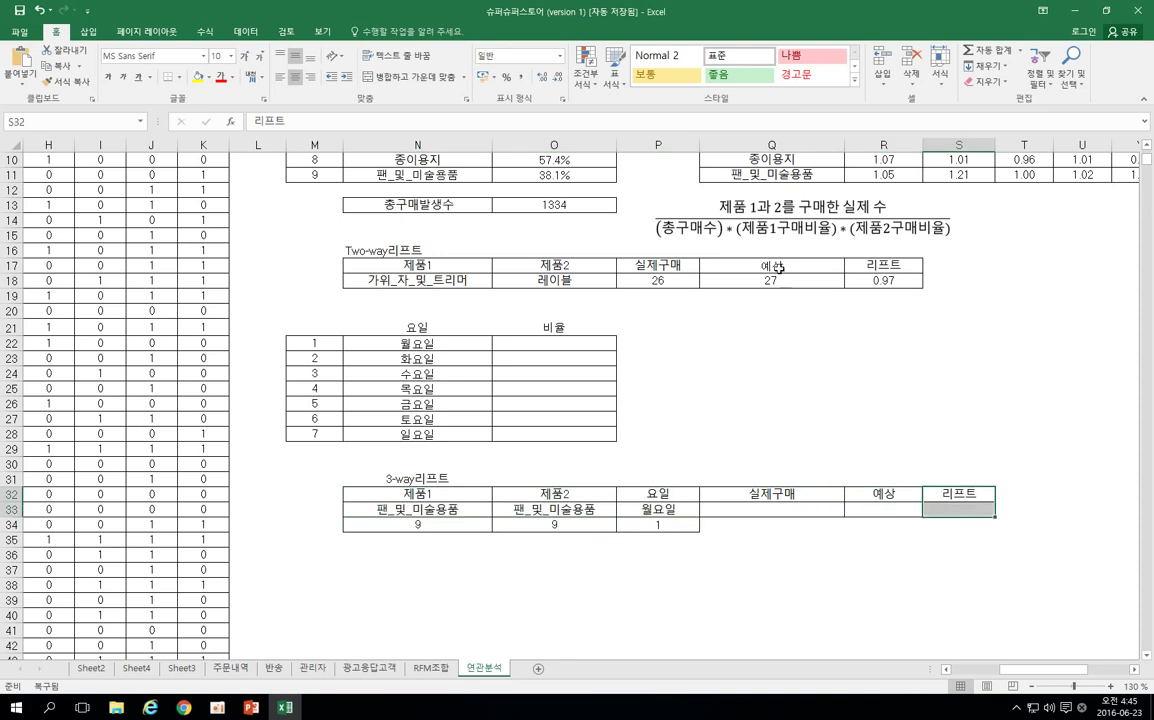
Examine the 3-way lift table's result columns, the weekday list and the order data at the start of the sheet.
drag(885, 495, 882, 509)
drag(789, 493, 787, 510)
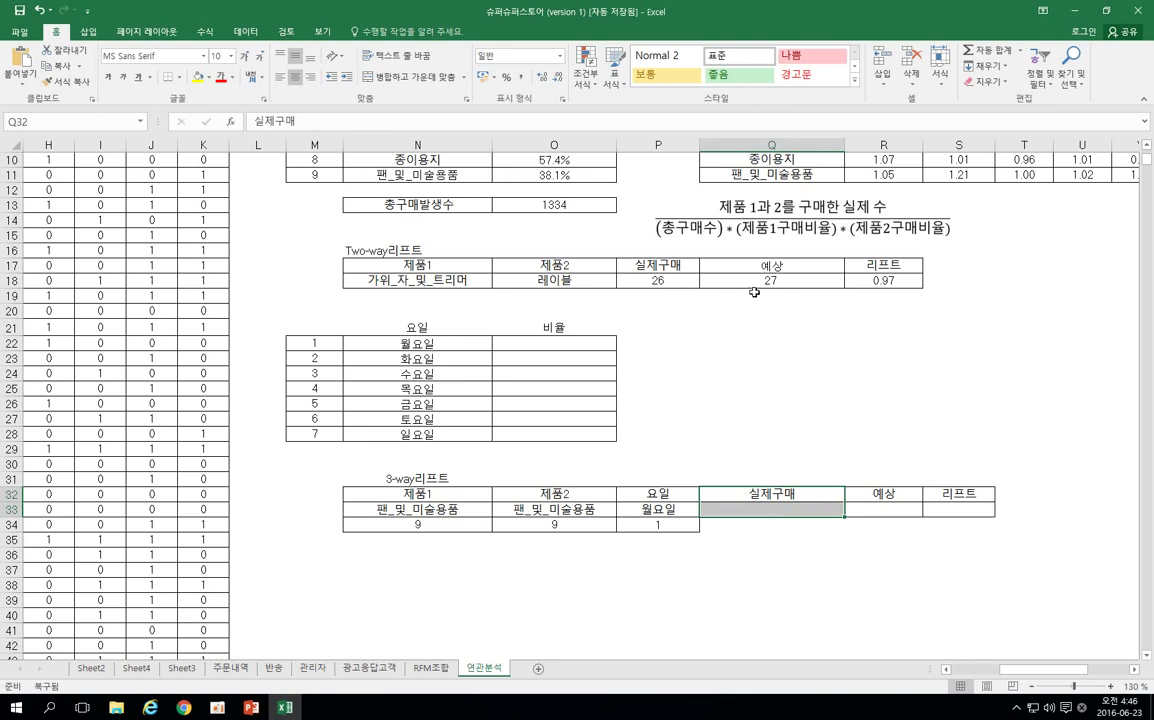
click(808, 386)
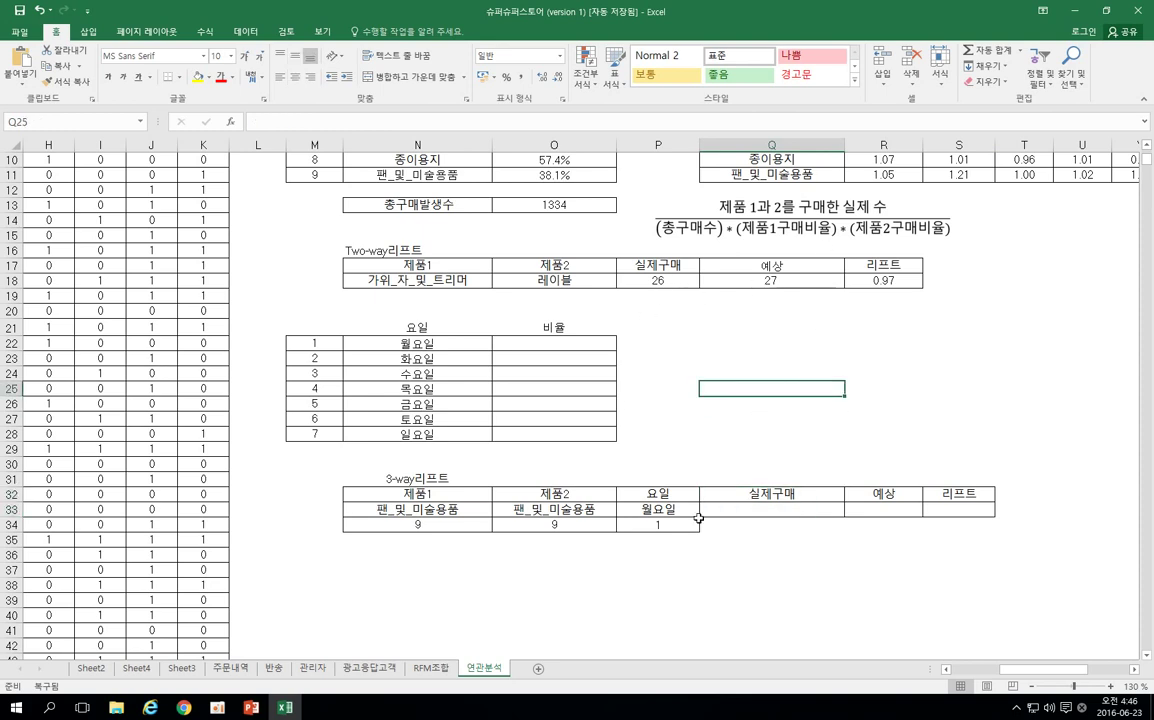
drag(446, 343, 456, 433)
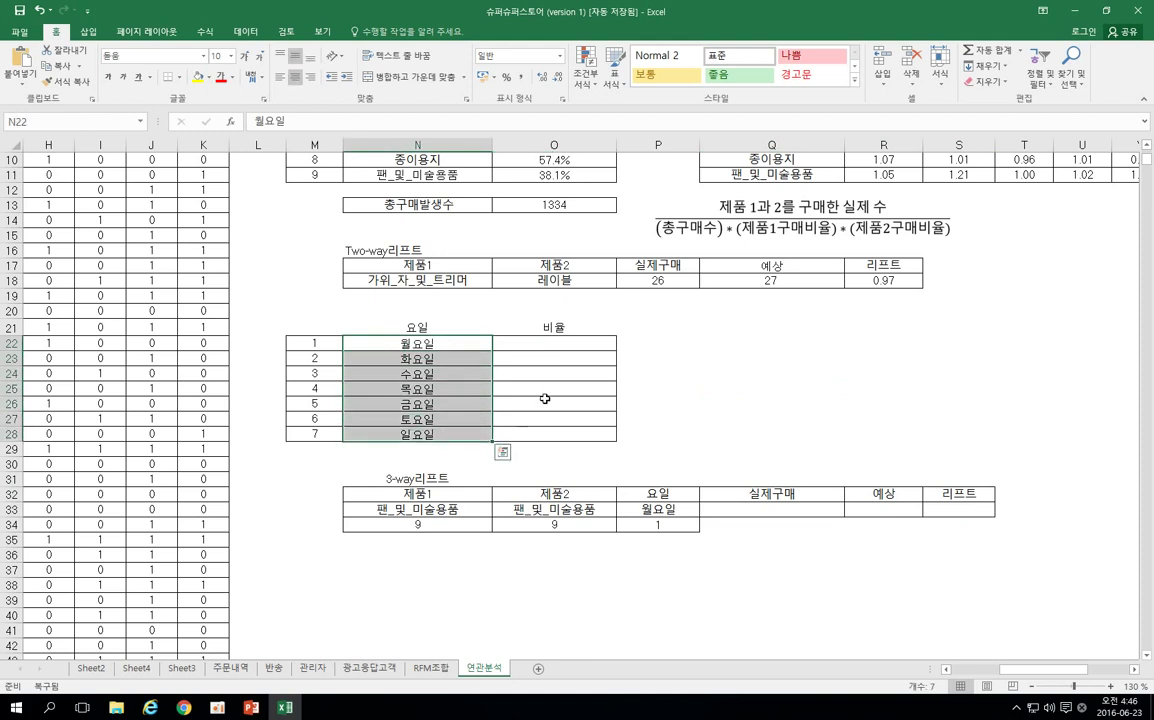
drag(450, 296, 5, 190)
drag(95, 250, 5, 203)
scroll(89, 211, up, 3)
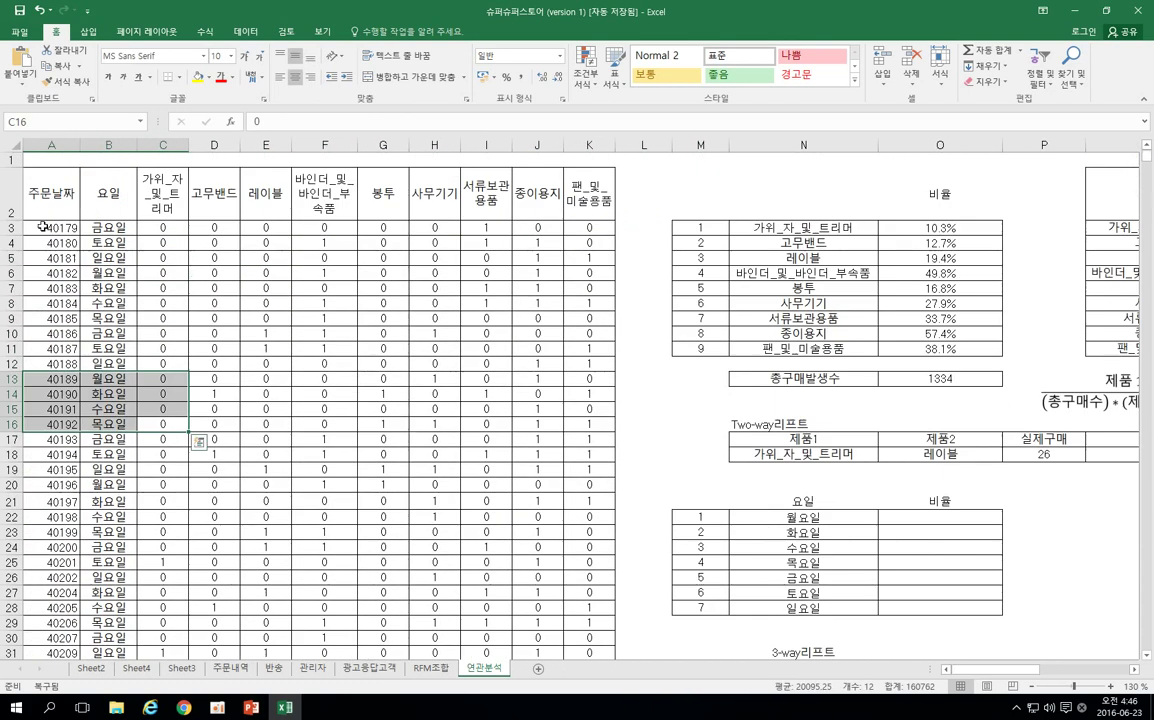
Format the first 주문날짜 value in A3 as a long date, and undo that formatting.
click(43, 227)
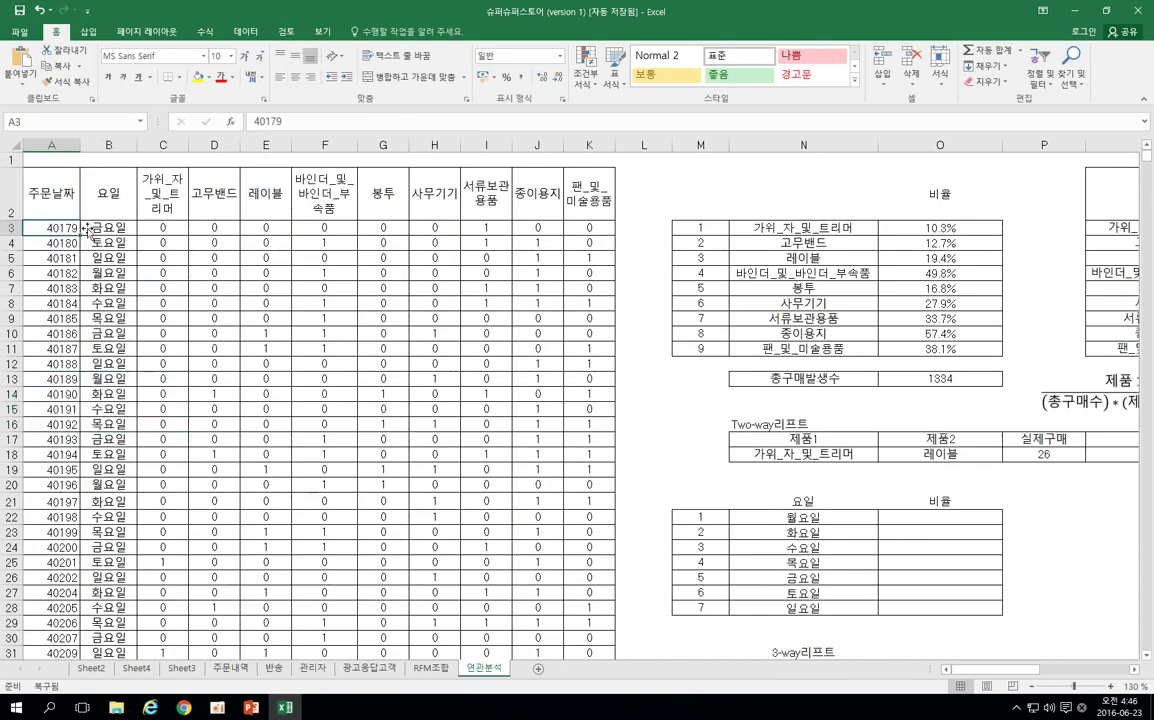
click(559, 56)
click(553, 236)
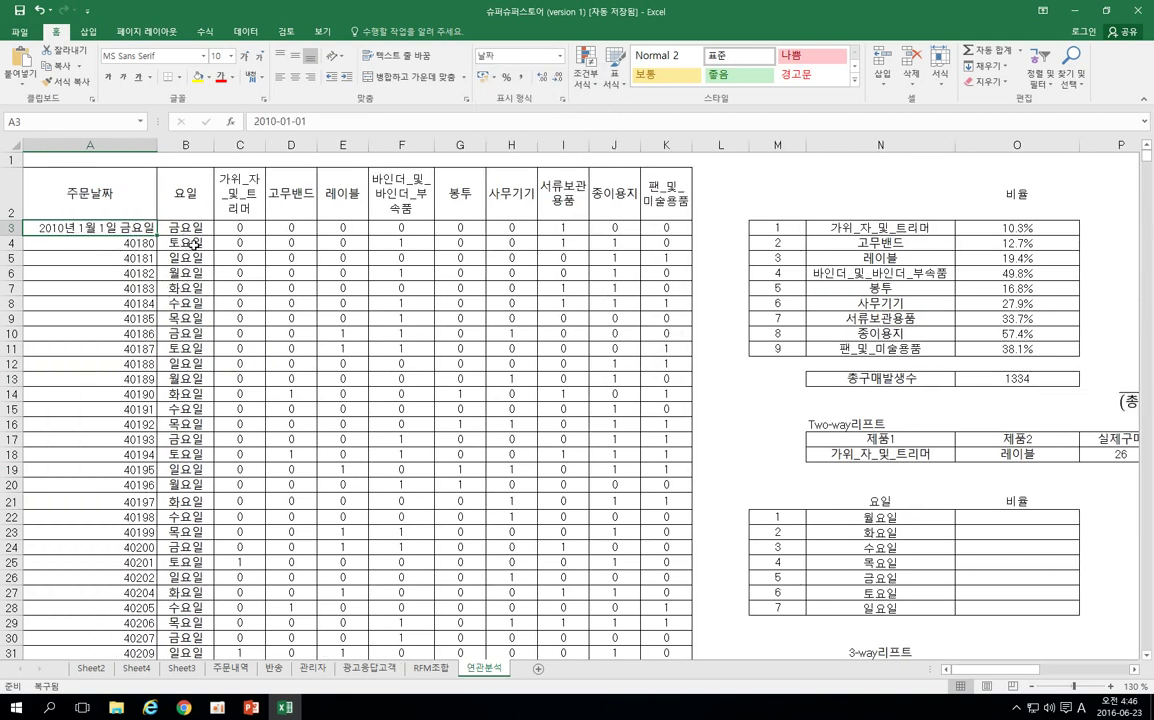
key(ctrl+z)
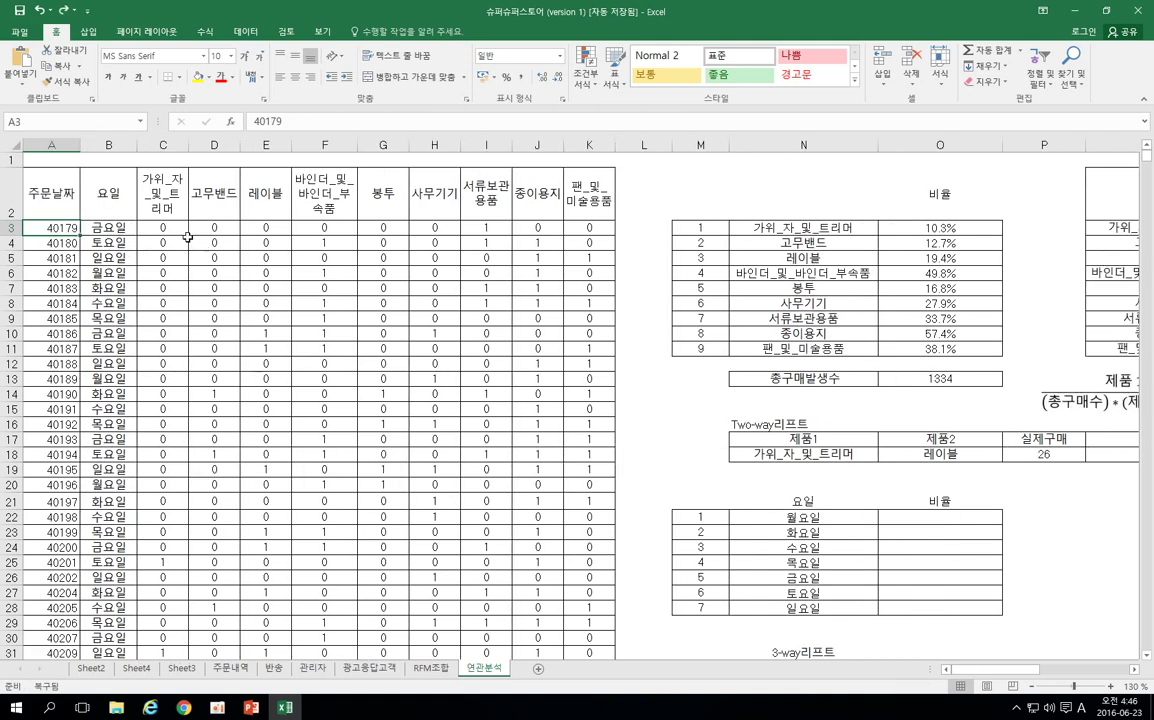
Start a COUNTIF formula in the 비율 cell for 월요일, O22.
click(521, 348)
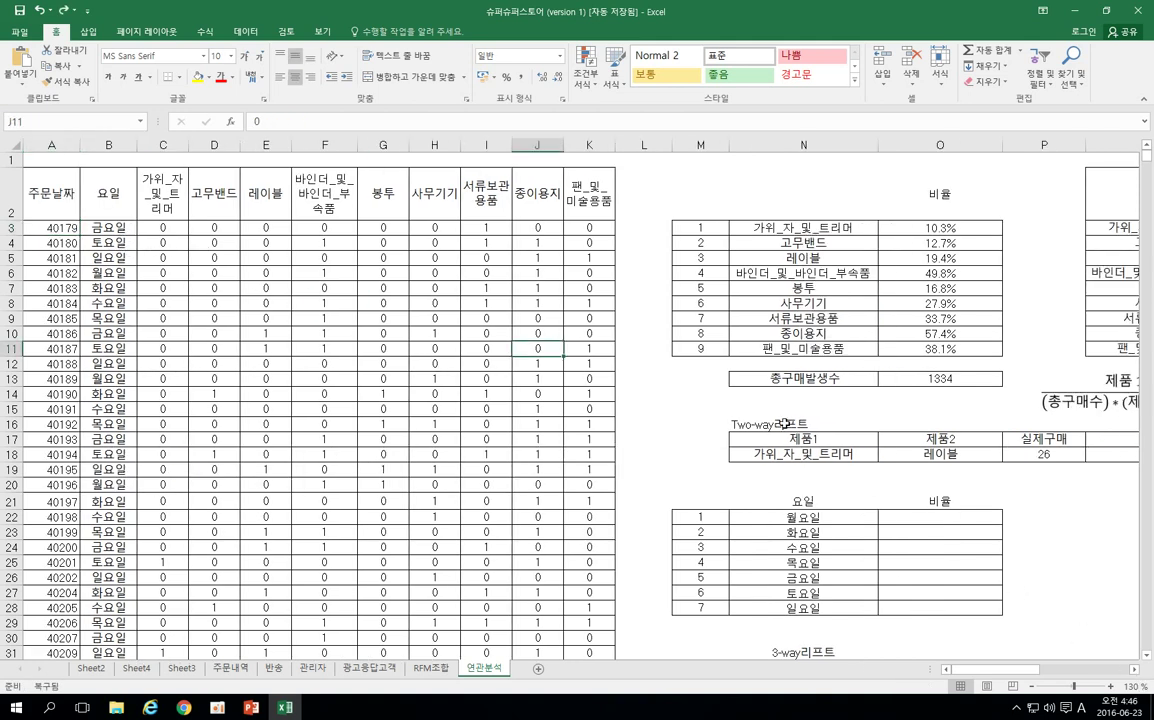
scroll(782, 424, down, 2)
scroll(782, 424, down, 1)
click(1134, 669)
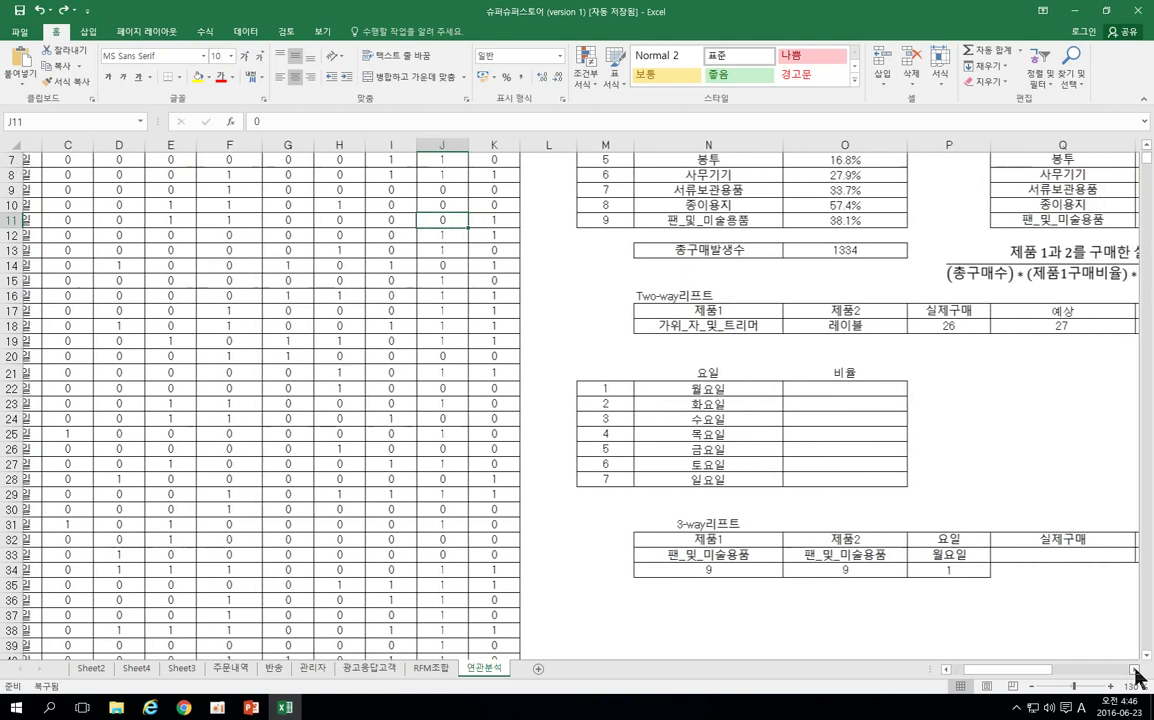
scroll(843, 461, up, 1)
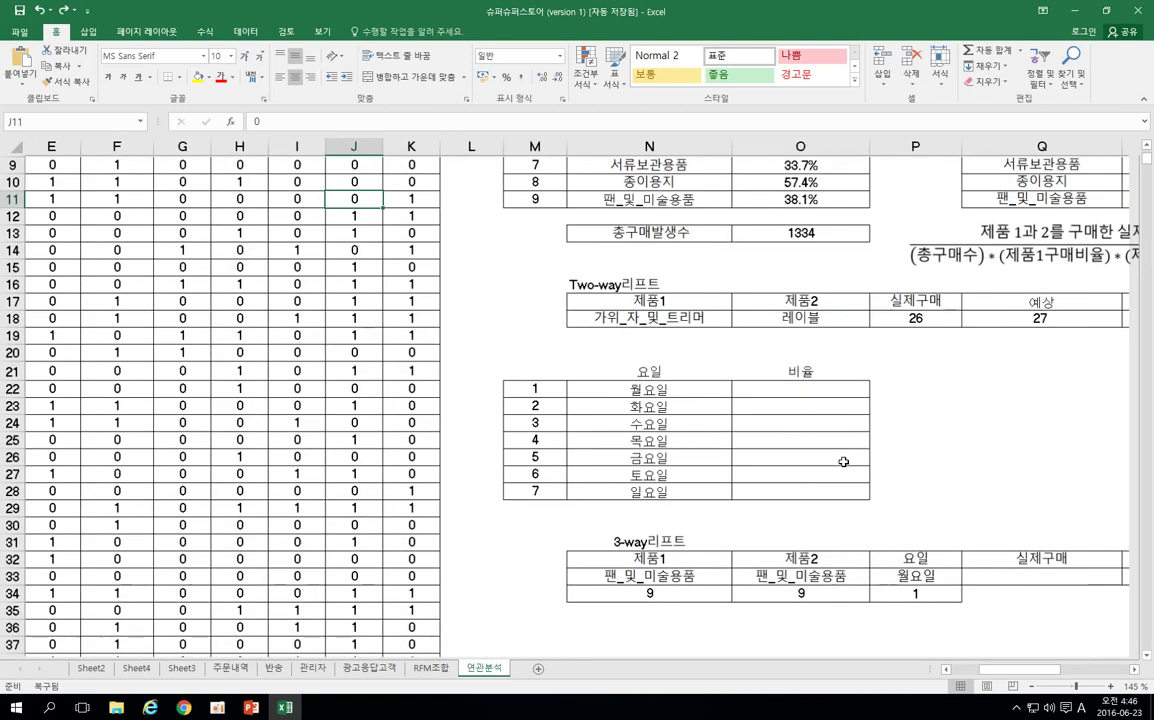
scroll(843, 461, up, 1)
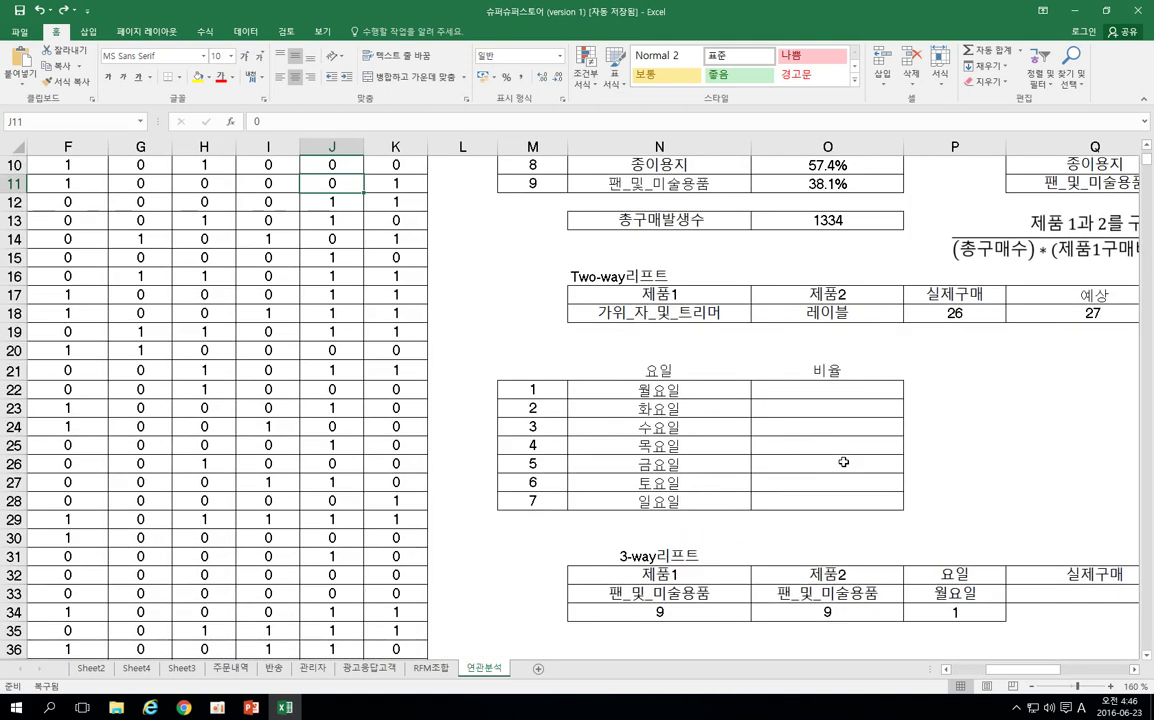
click(1134, 669)
scroll(829, 395, down, 1)
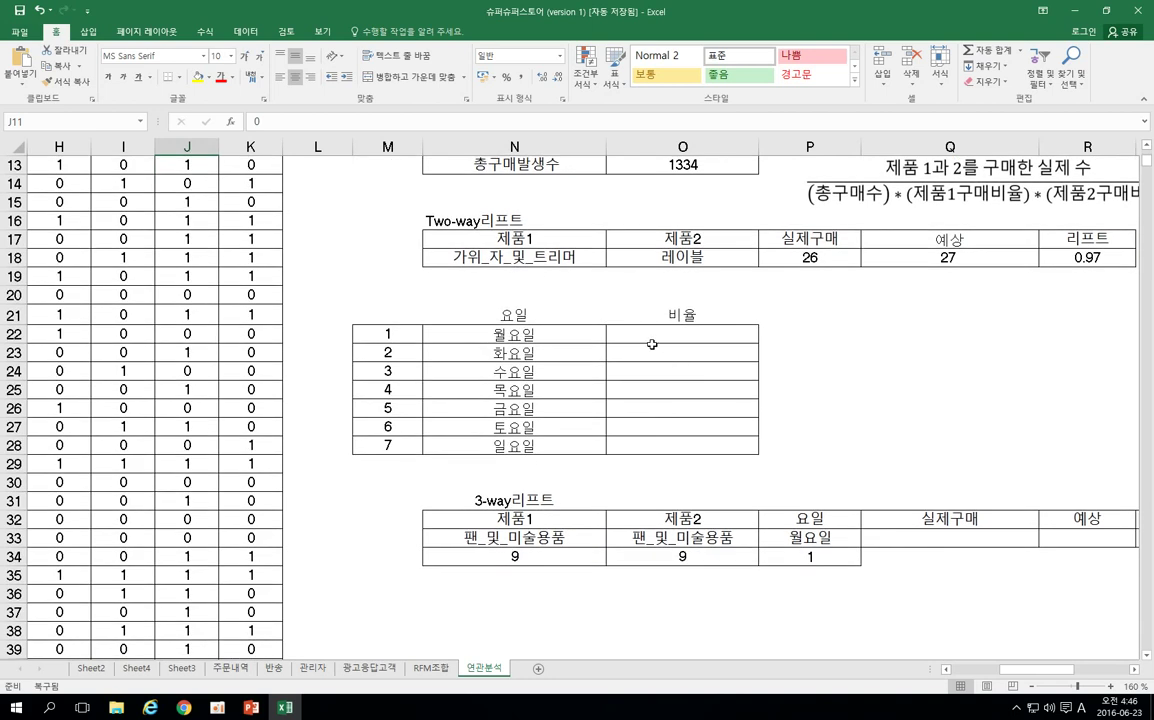
click(660, 338)
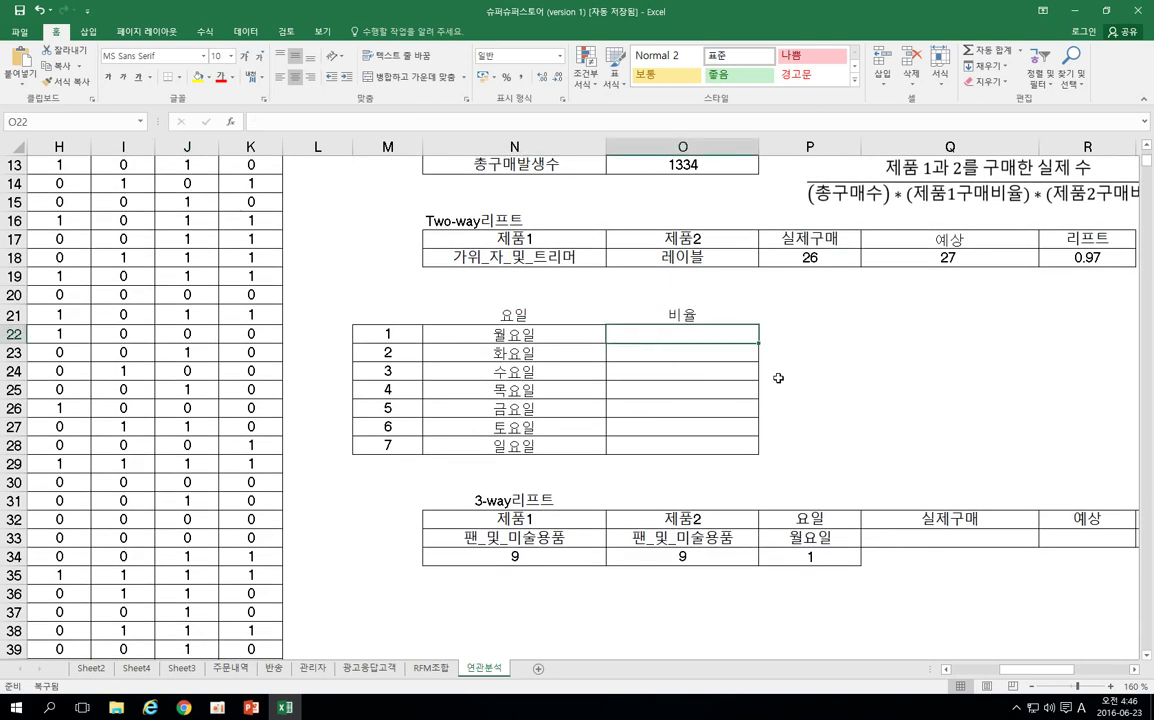
text(=)
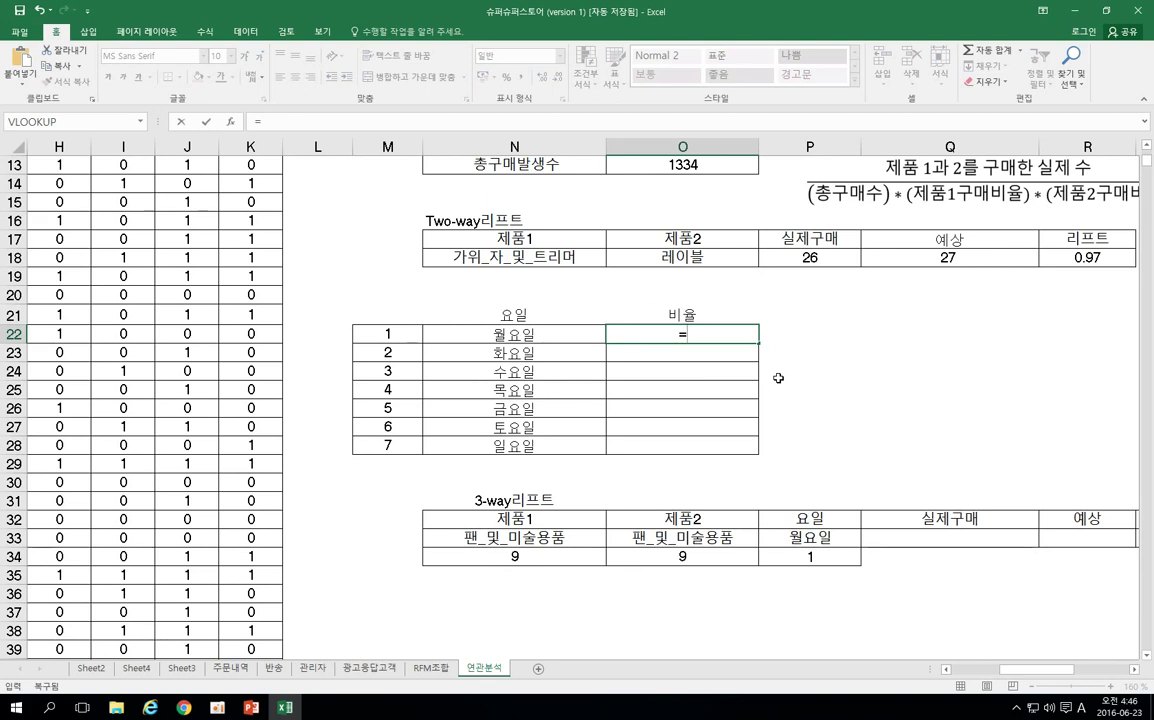
text(count)
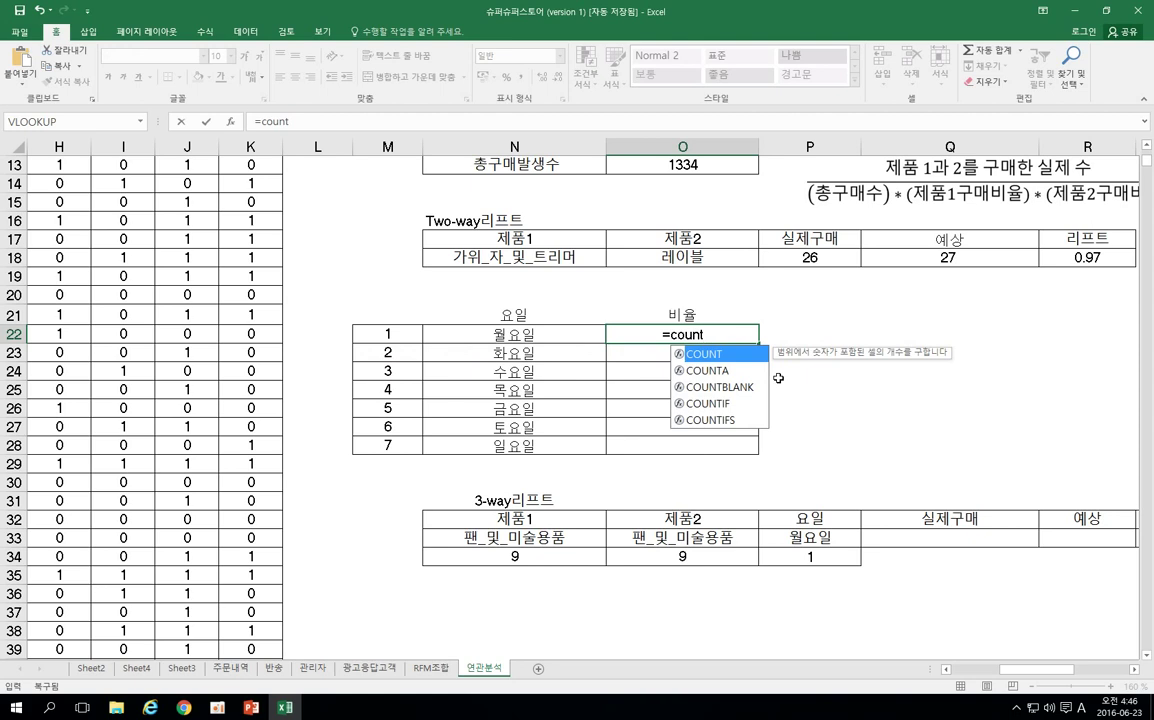
text(if)
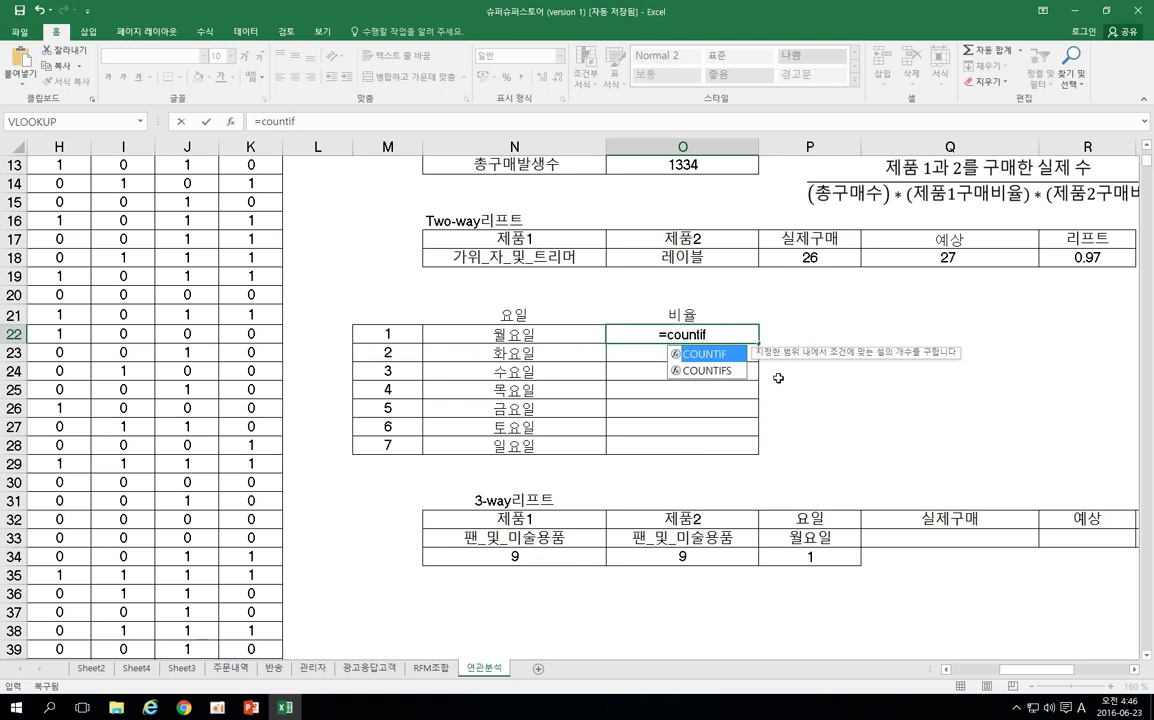
text(()
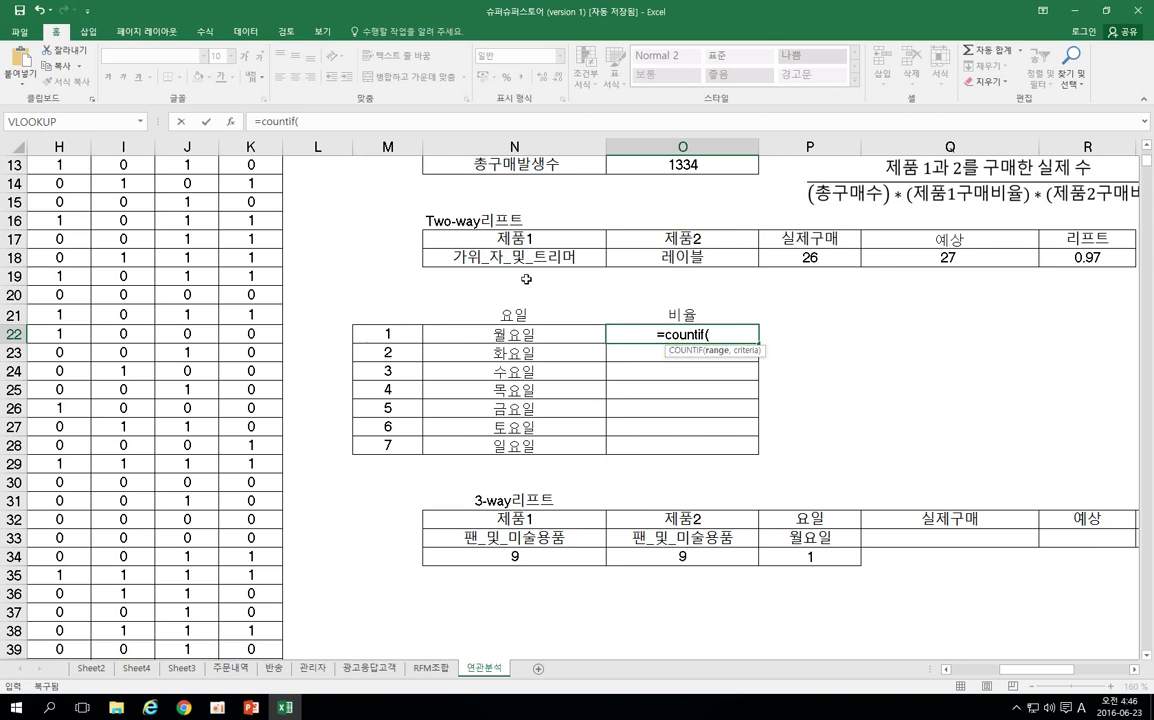
Complete the O22 formula as =COUNTIF(요일,N22), using the defined name 요일 as the range and the 월요일 cell as the criterion.
click(207, 33)
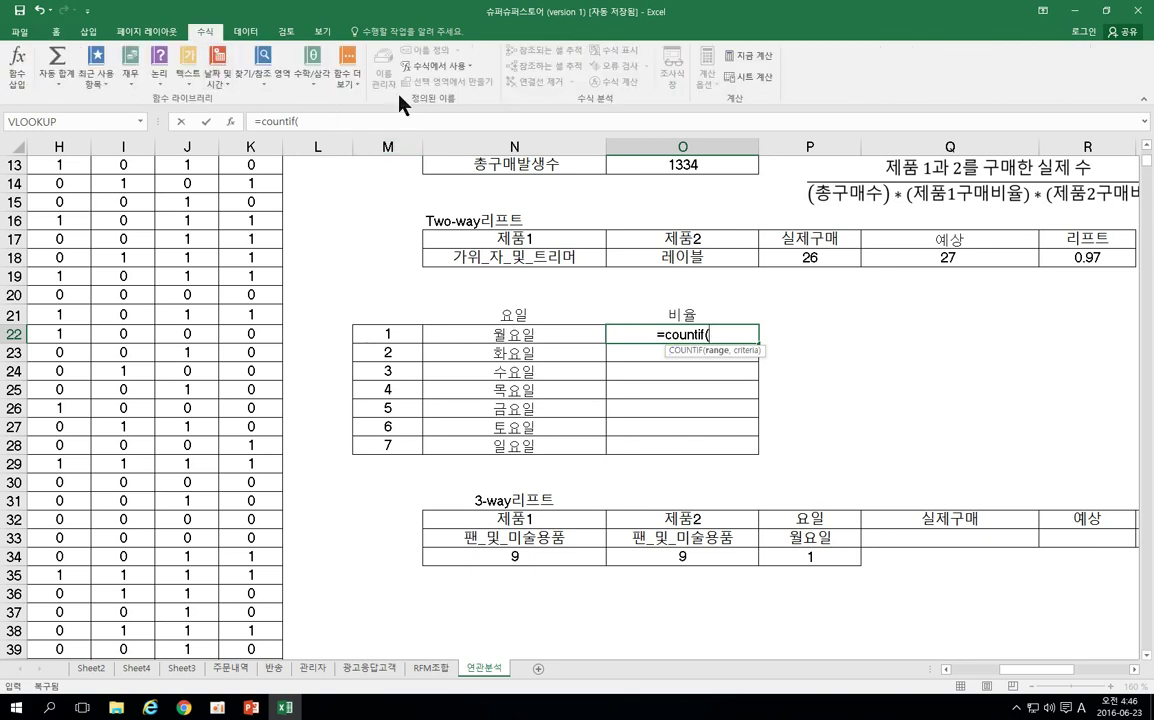
click(472, 67)
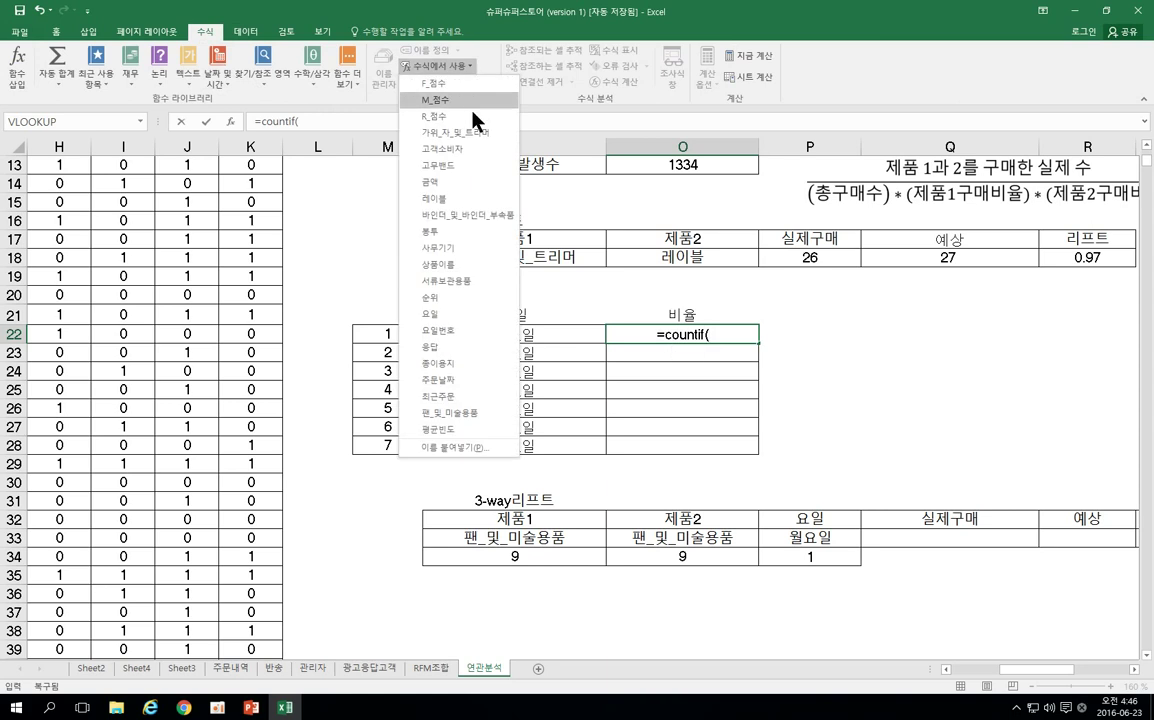
click(440, 316)
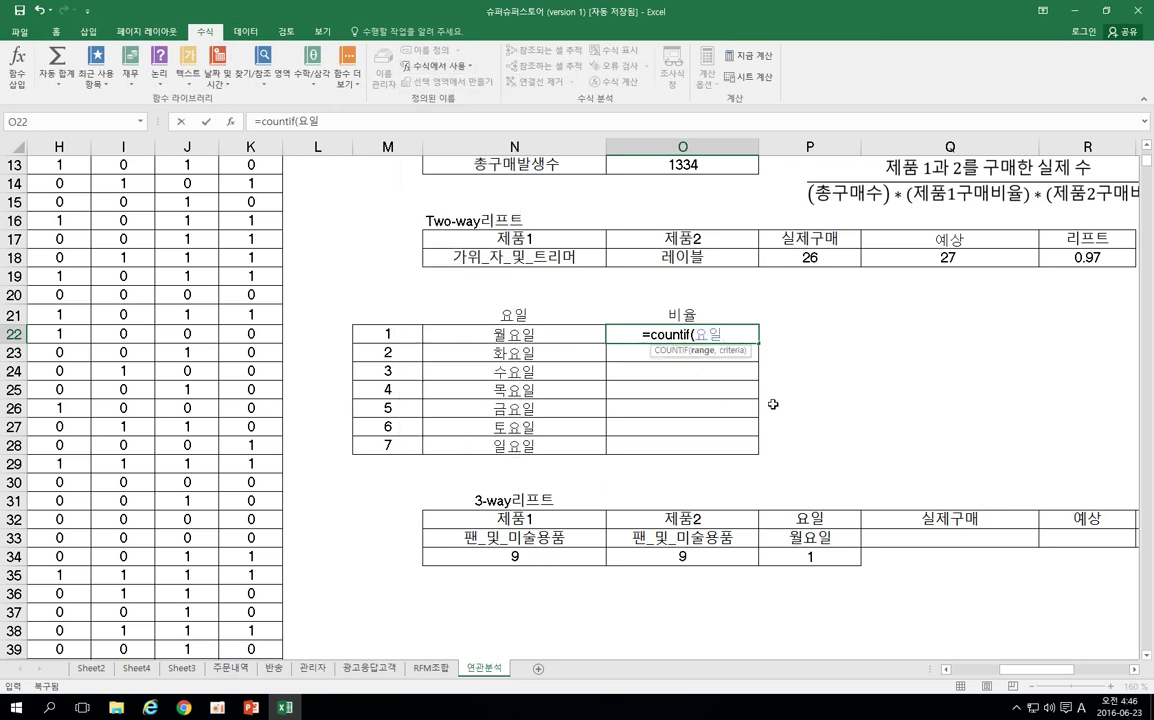
text(,)
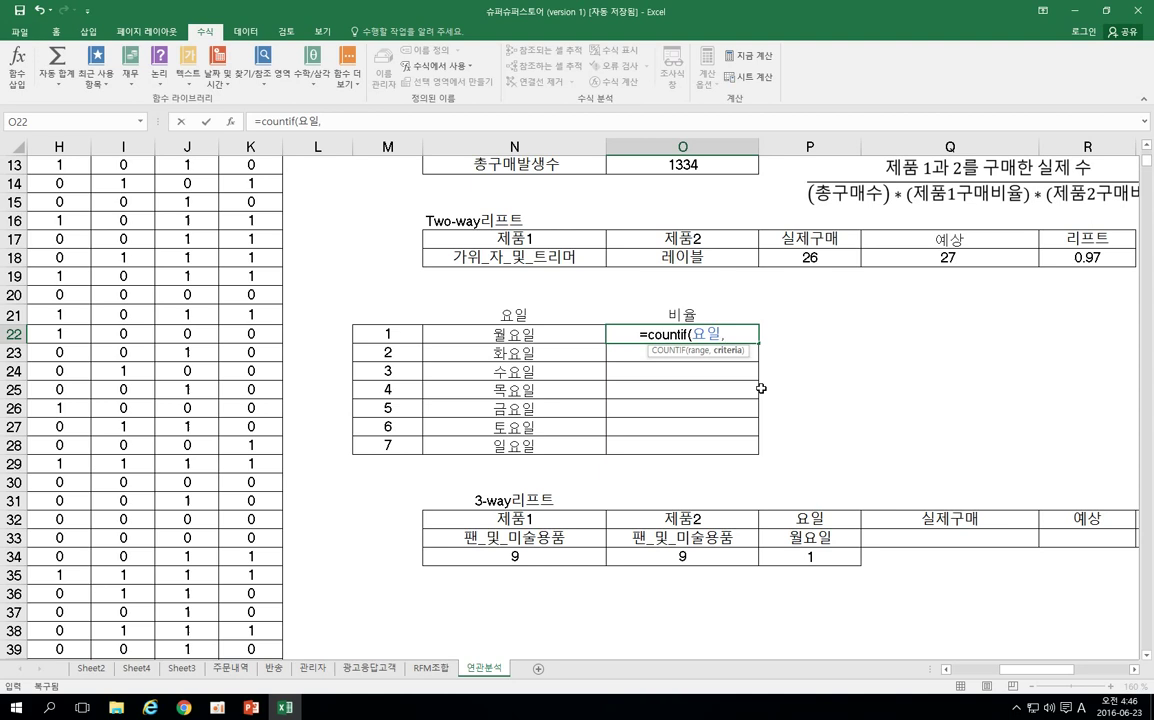
click(567, 335)
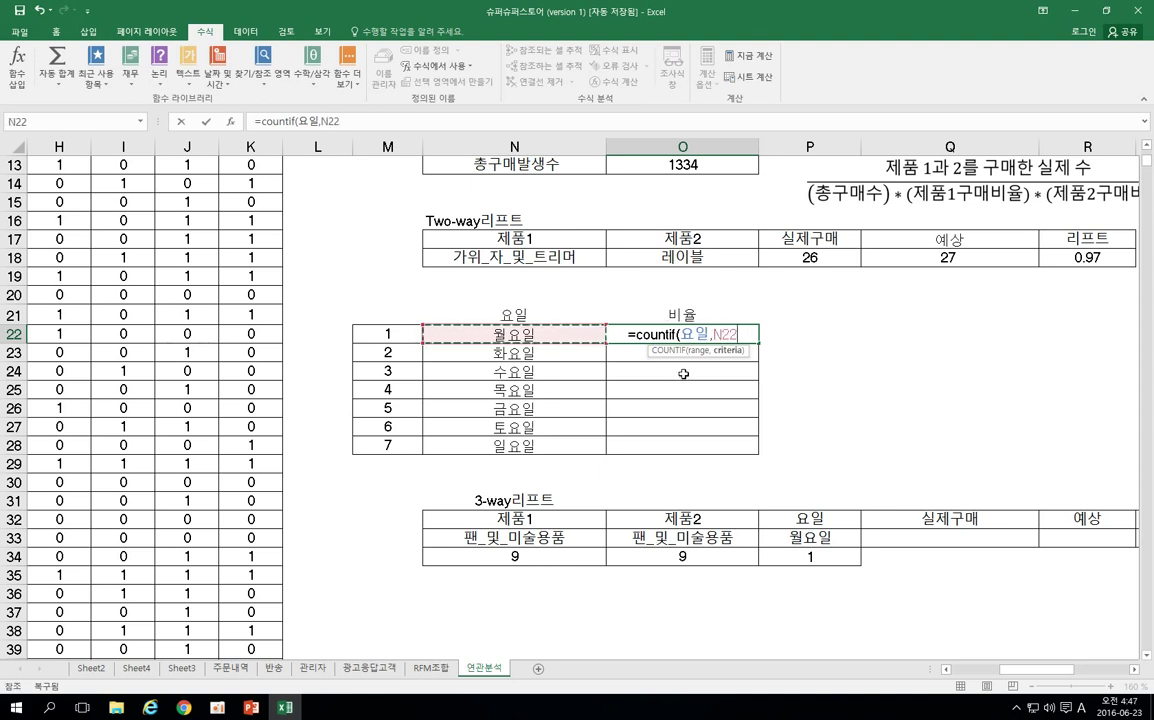
text())
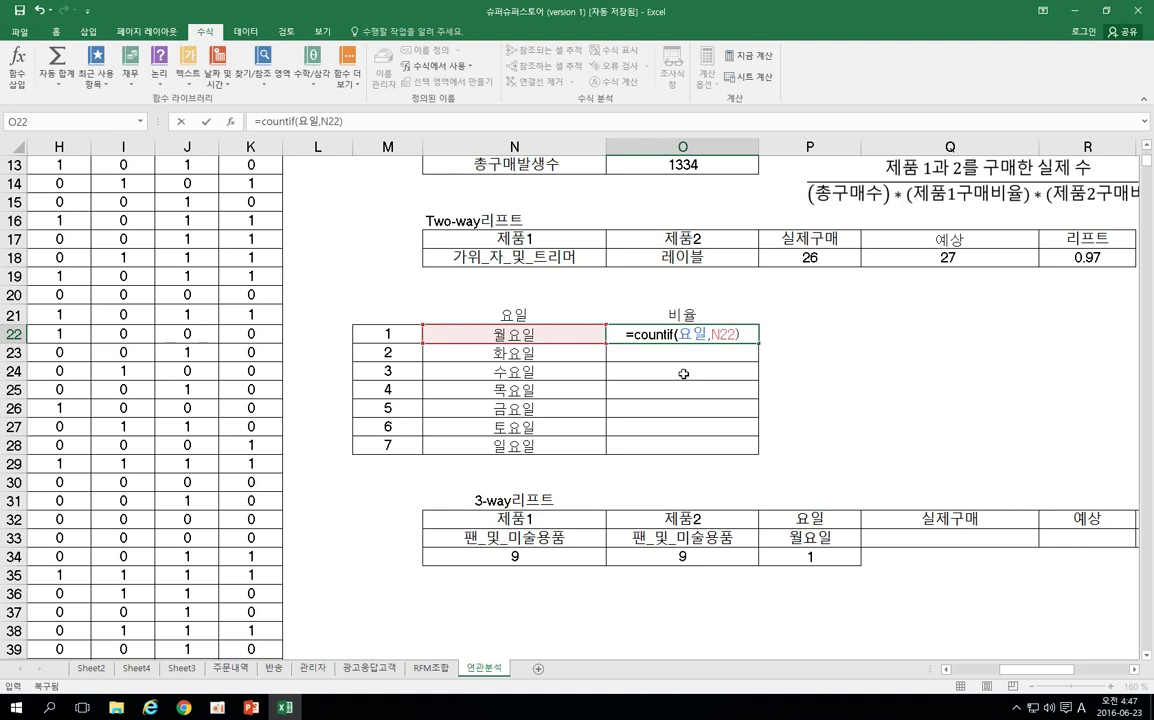
key(Return)
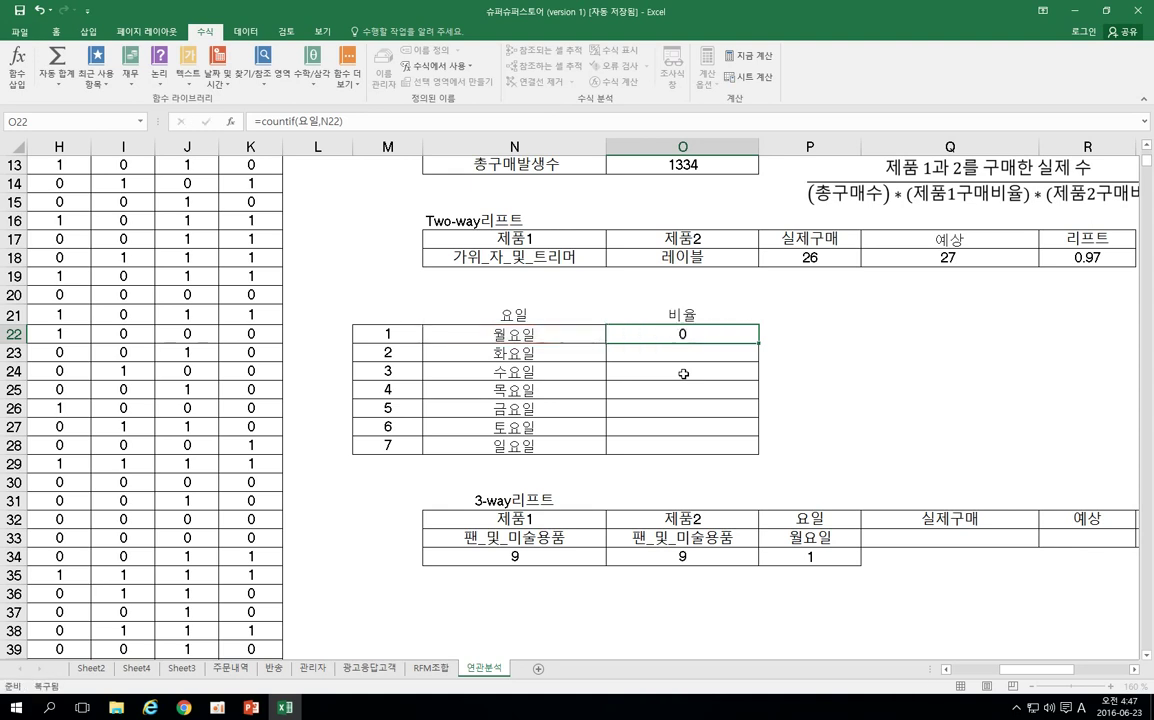
Extend the COUNTIF formula in O22 to divide by the total purchase count 총구매발생수 in O13.
click(711, 336)
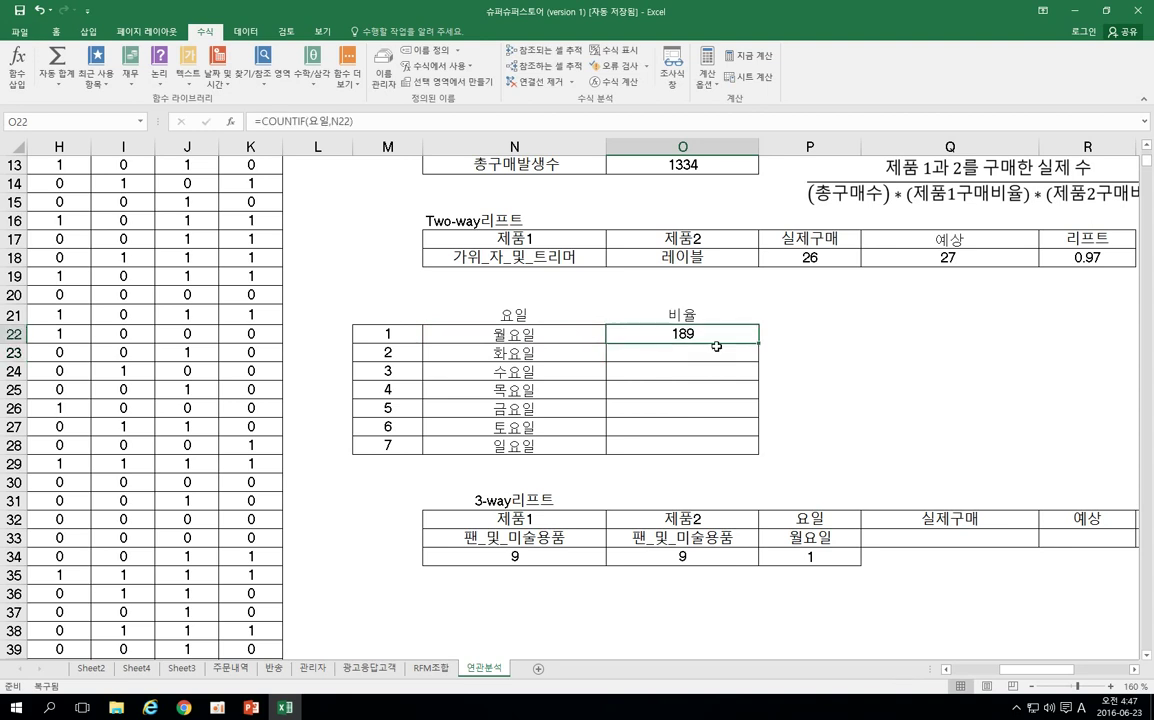
double_click(705, 334)
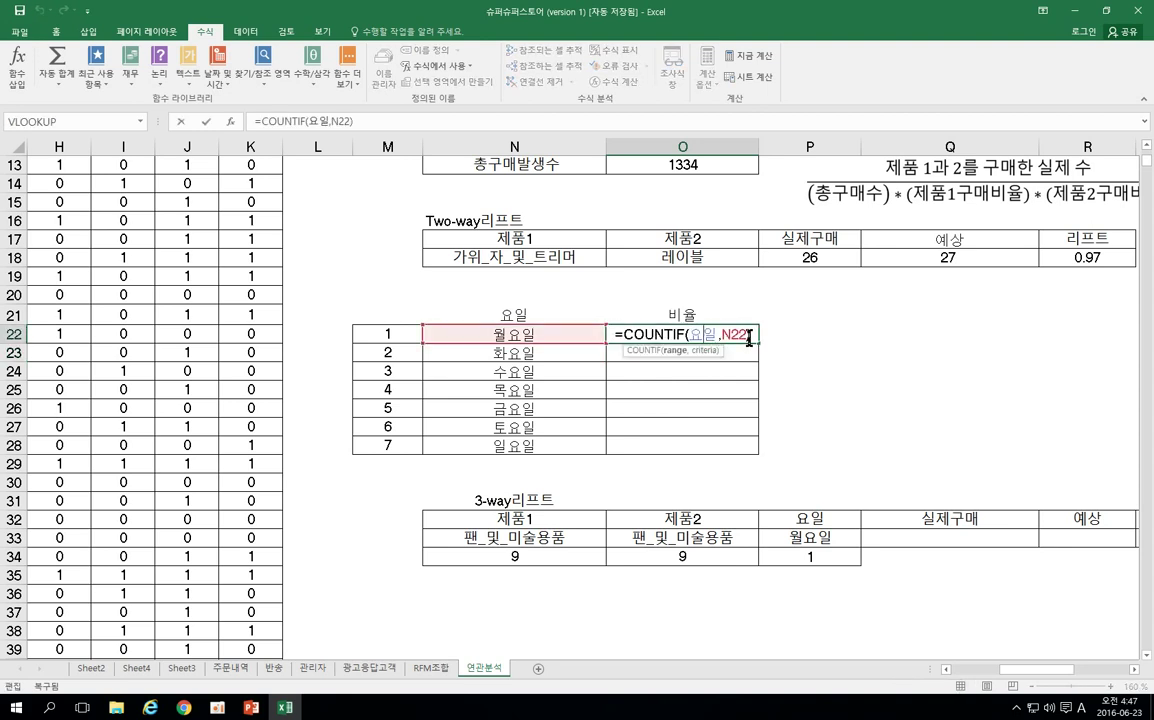
click(751, 338)
text(/)
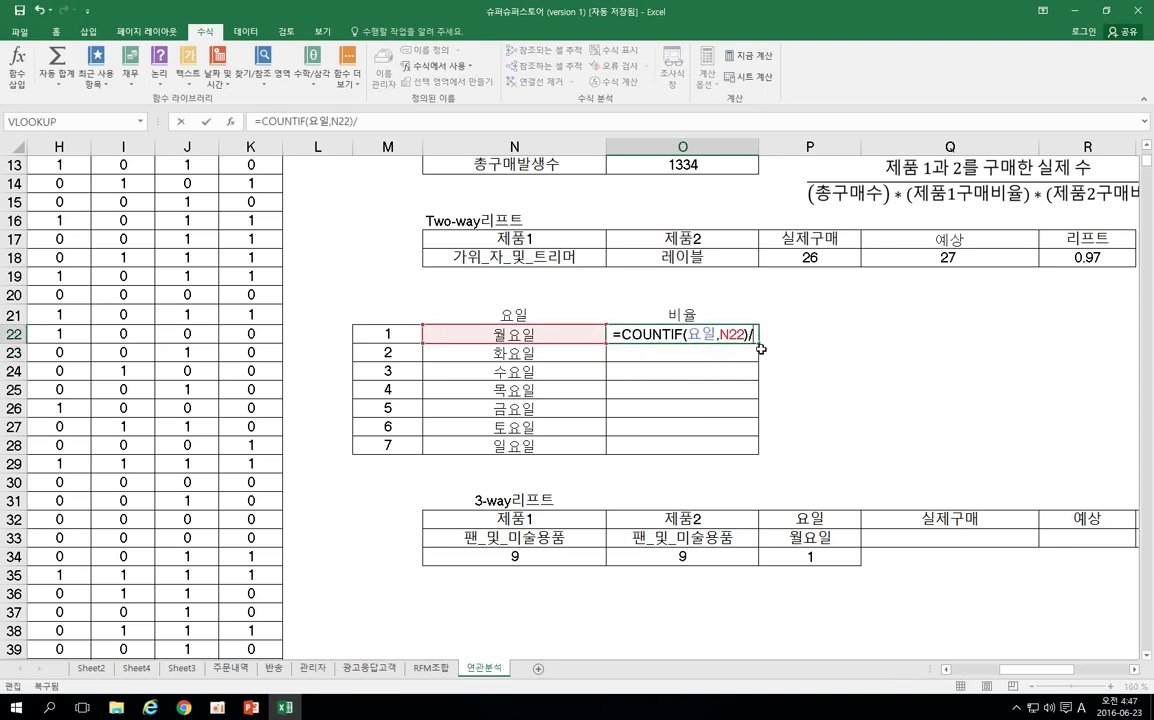
scroll(719, 207, up, 1)
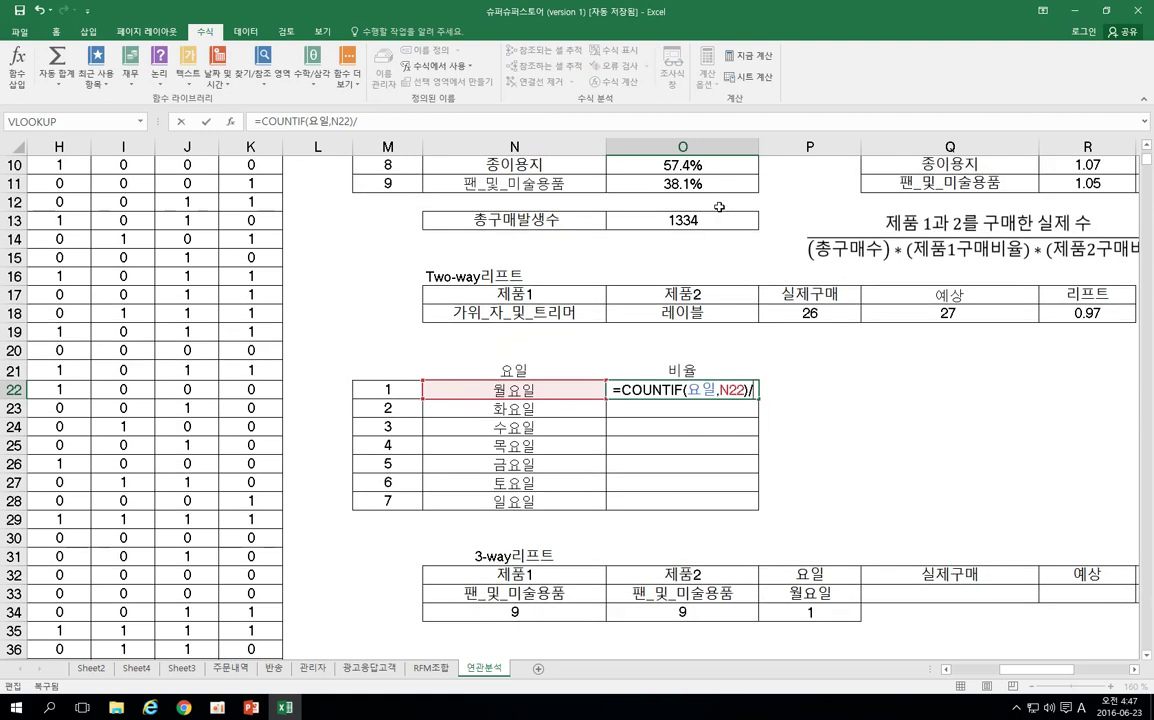
click(702, 218)
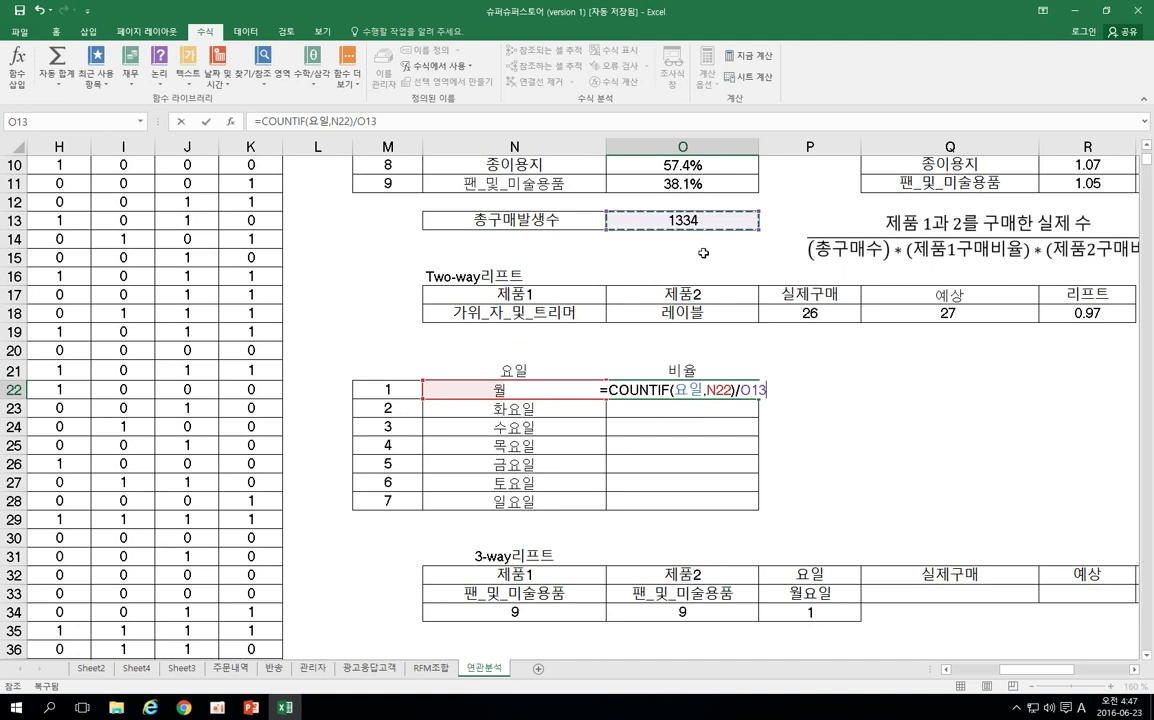
Make the O13 reference in the 월요일 ratio formula absolute as $O$13 and commit the formula.
click(745, 395)
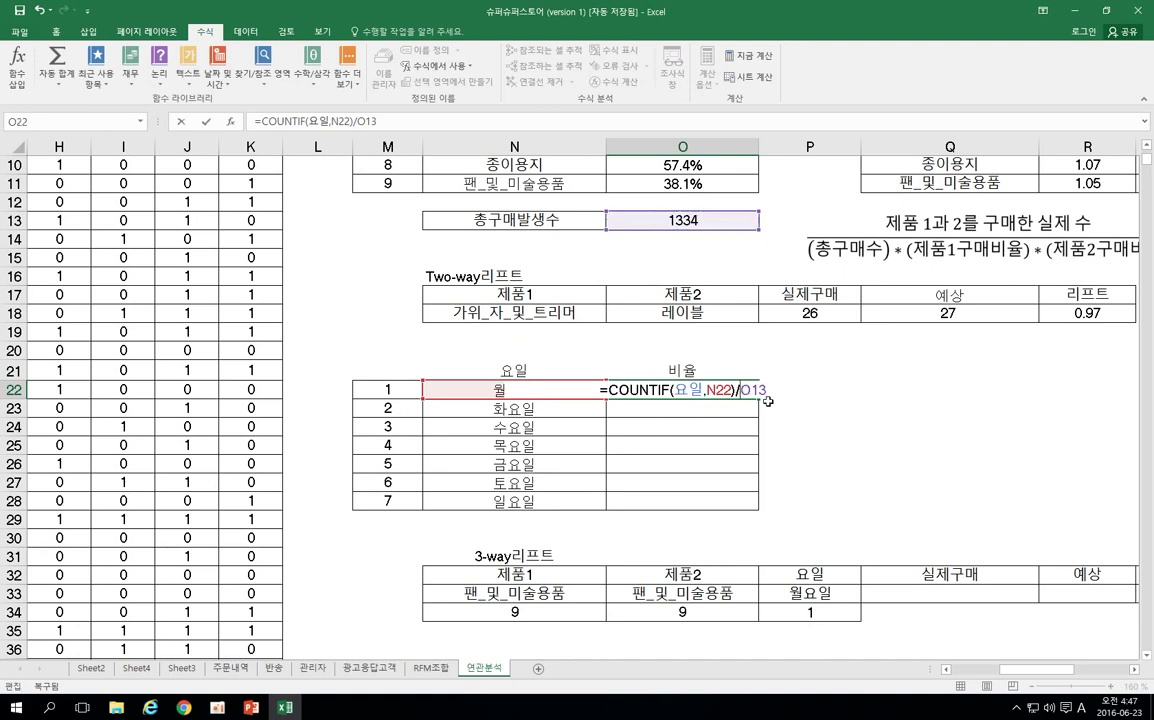
text($)
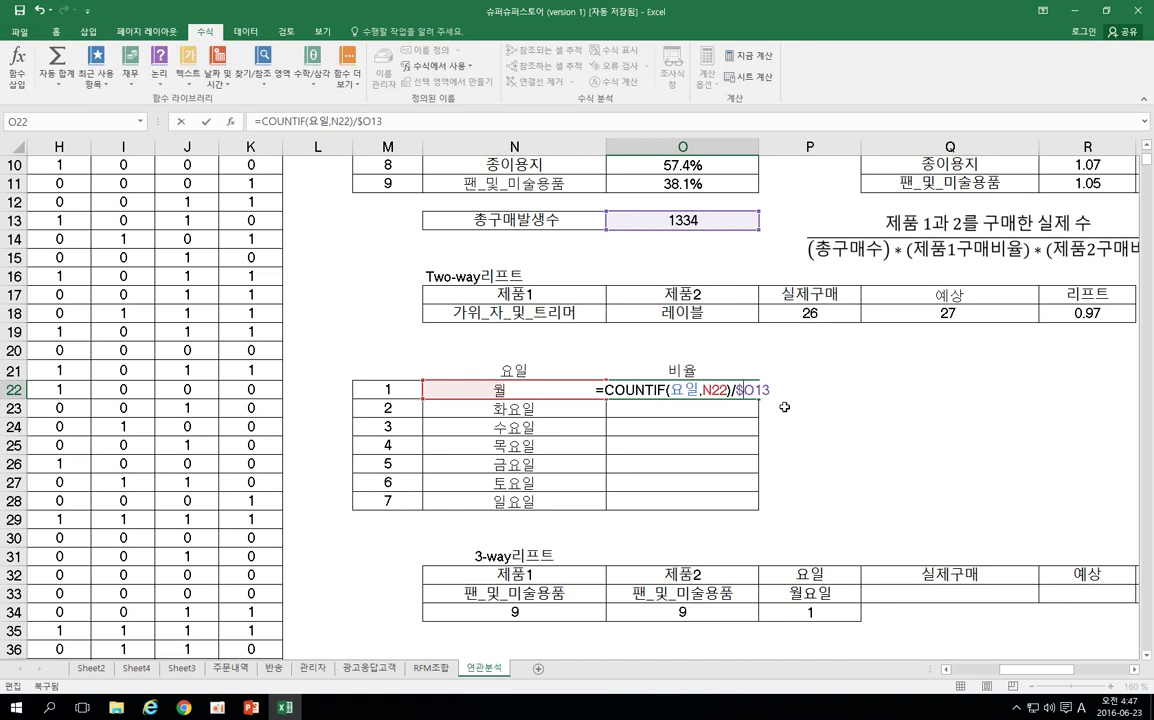
key(Right)
text($)
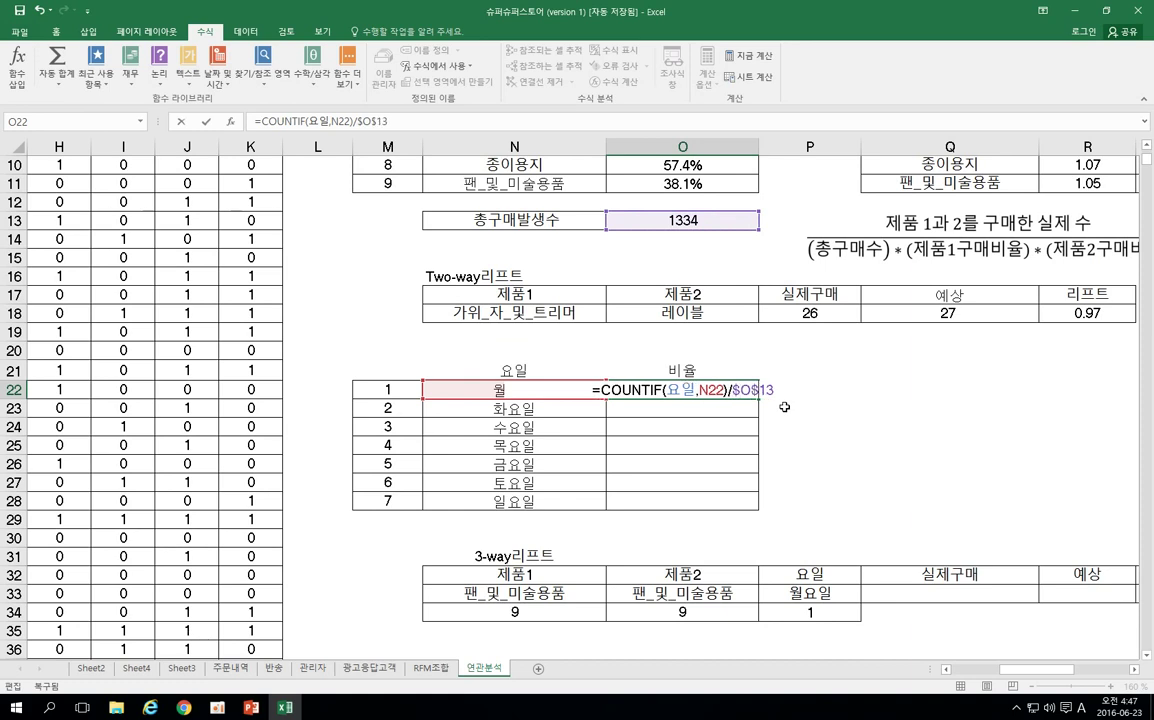
key(Return)
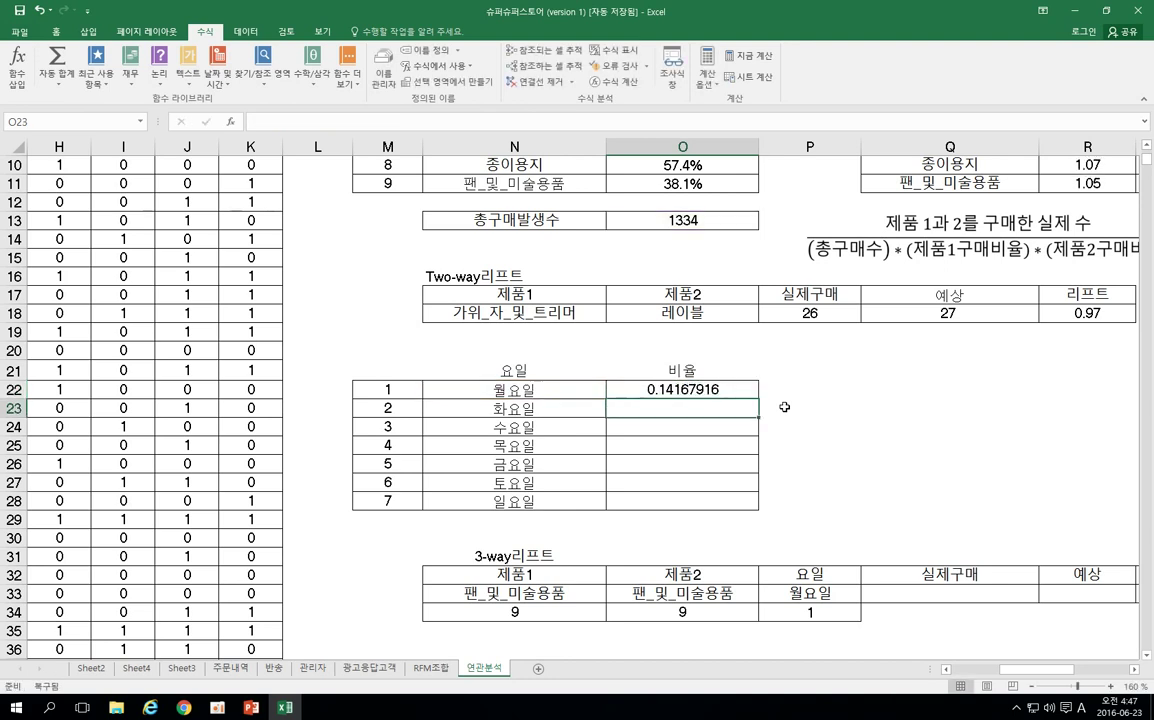
Format the 월요일 ratio in O22 as a percentage with one decimal place.
click(673, 390)
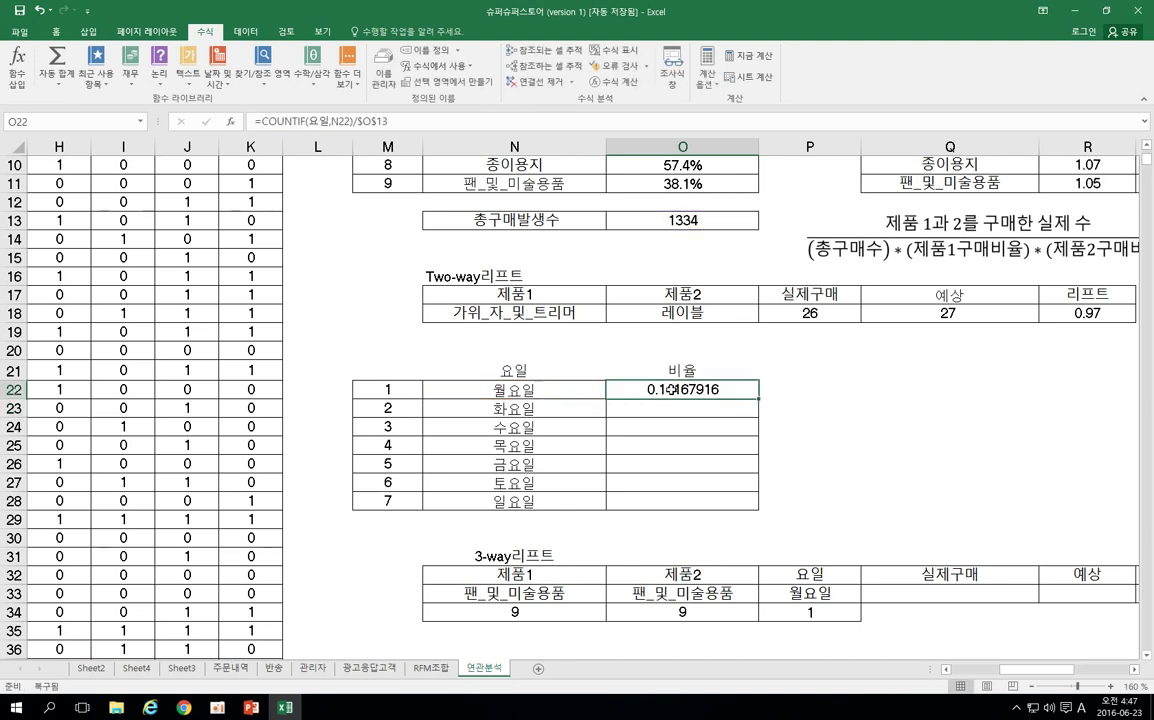
right_click(673, 390)
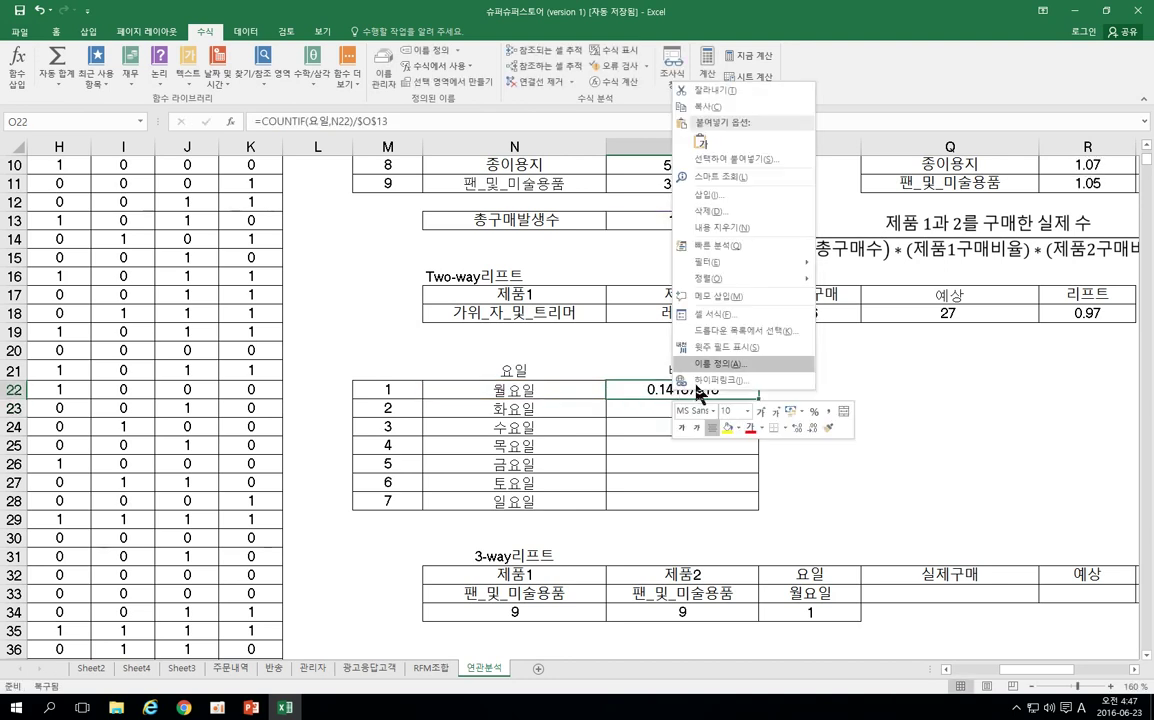
click(814, 412)
click(797, 429)
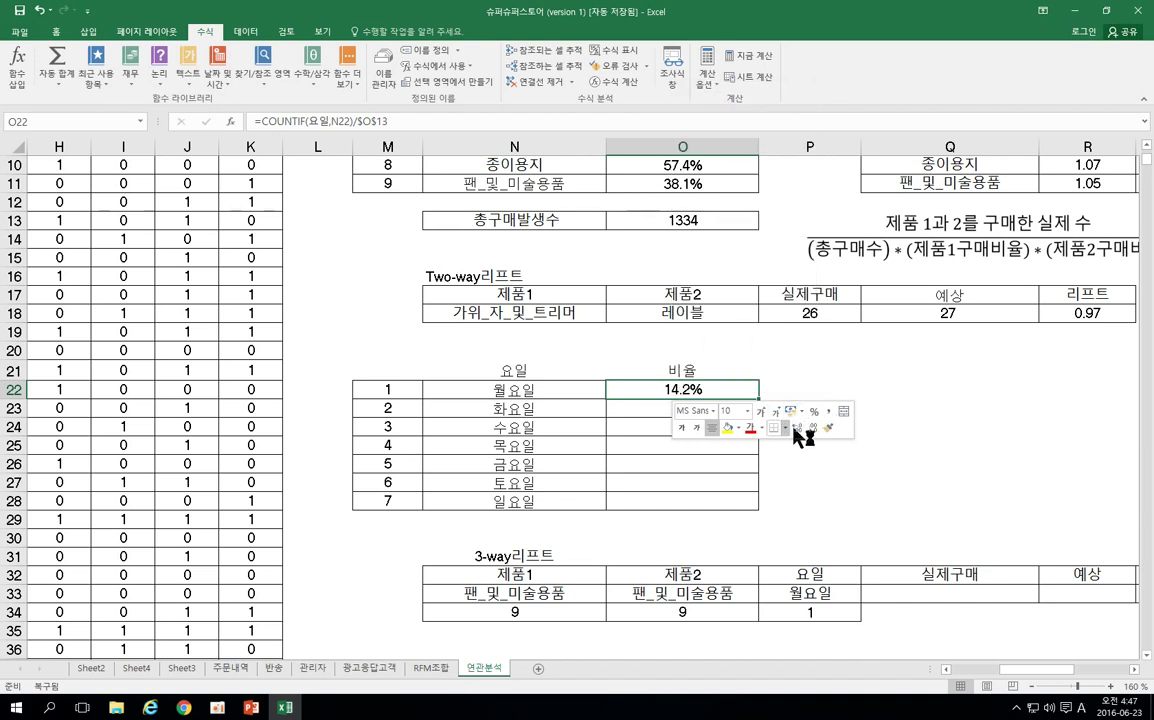
click(809, 500)
Fill the 월요일 ratio formula down through 일요일 to complete the 비율 column in O22:O28.
click(721, 397)
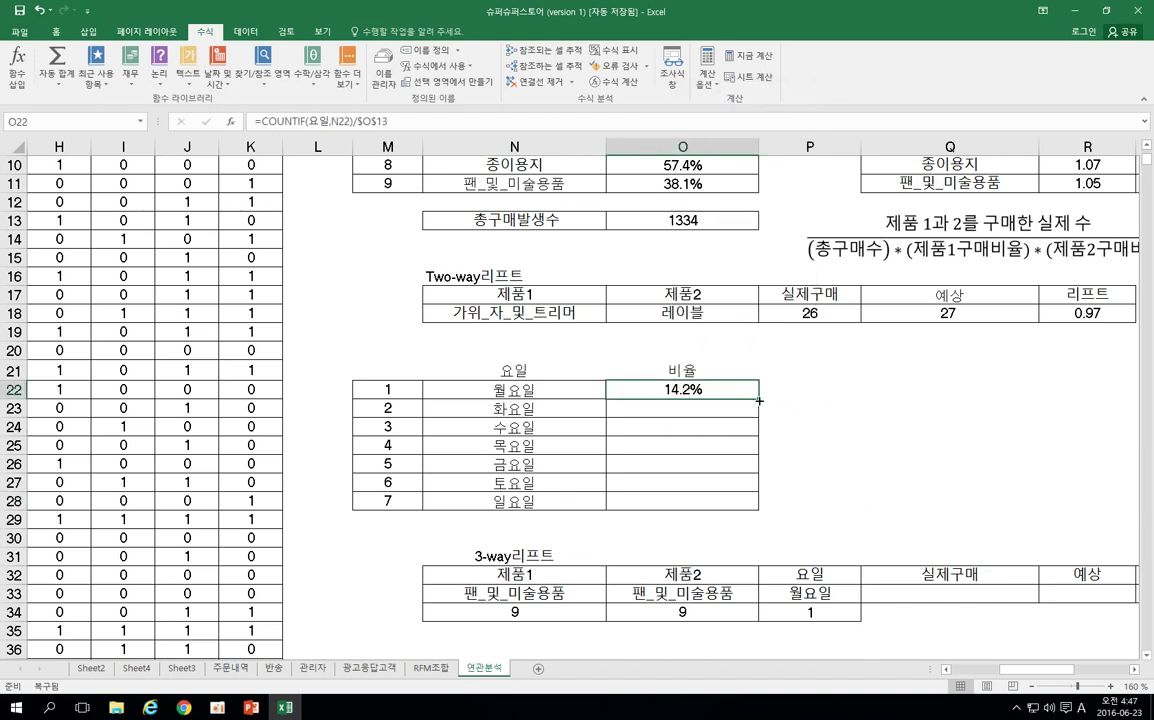
drag(758, 398, 752, 506)
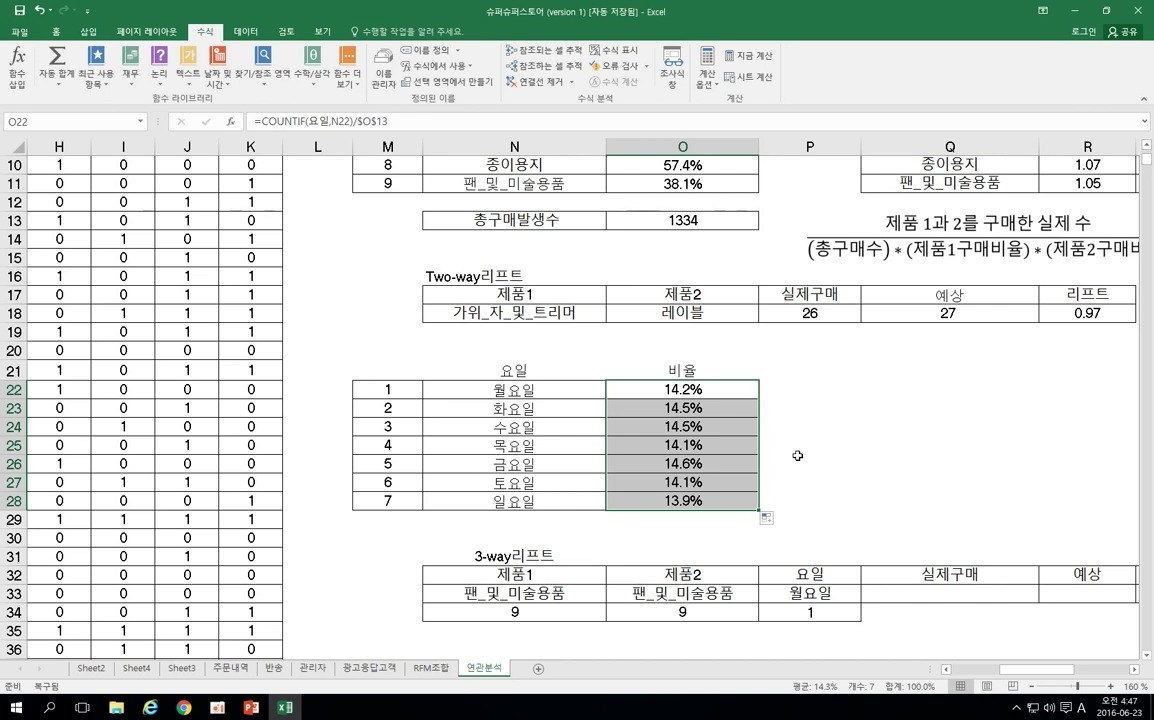
click(812, 390)
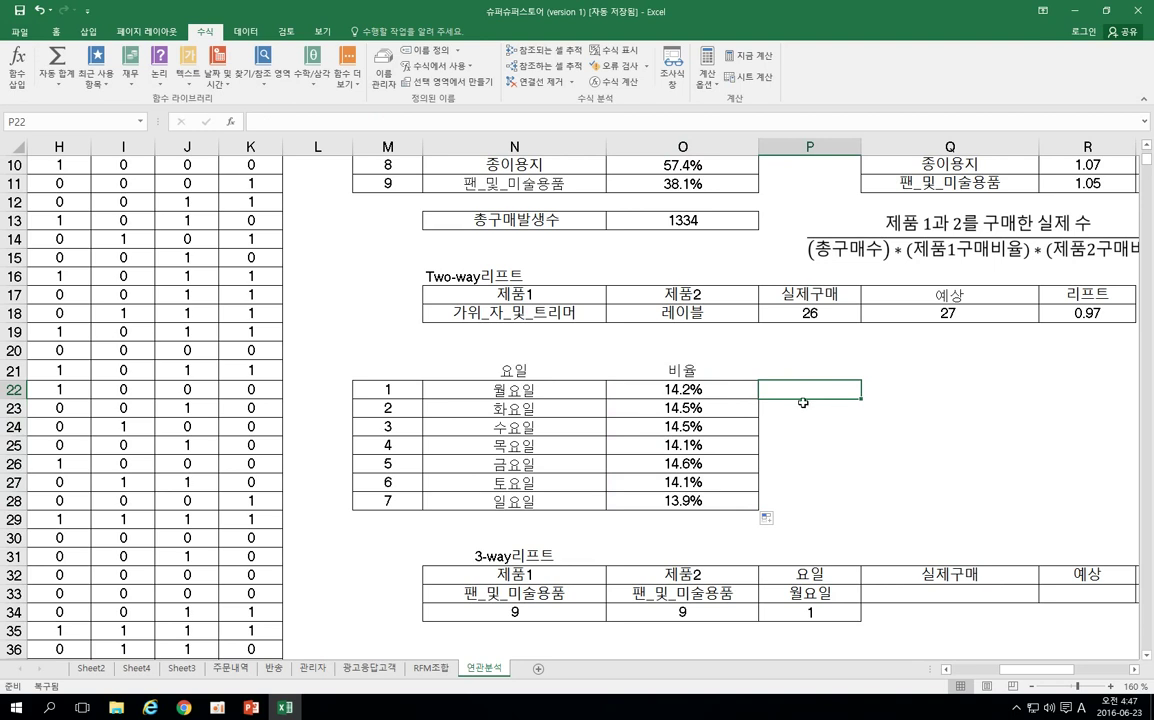
Examine the weekday table's numbers, 요일 names and 비율 values above the 3-way리프트 table.
scroll(789, 400, down, 1)
scroll(789, 400, down, 1)
drag(595, 334, 676, 443)
click(765, 390)
drag(378, 334, 514, 446)
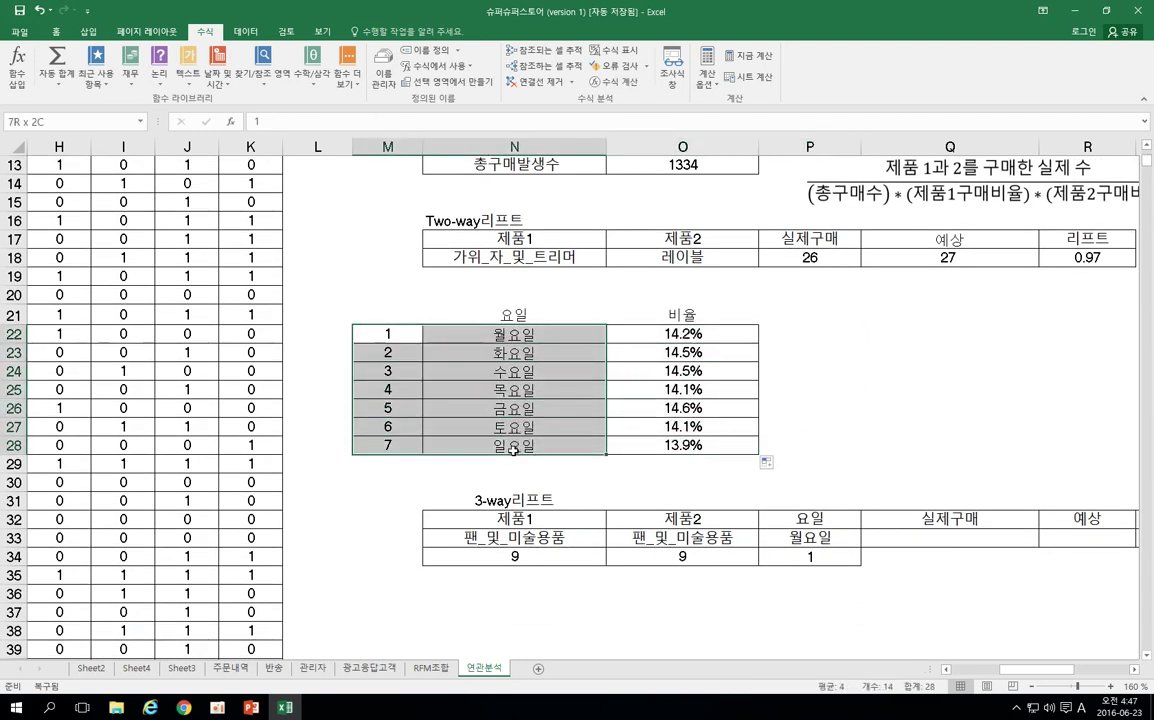
click(777, 363)
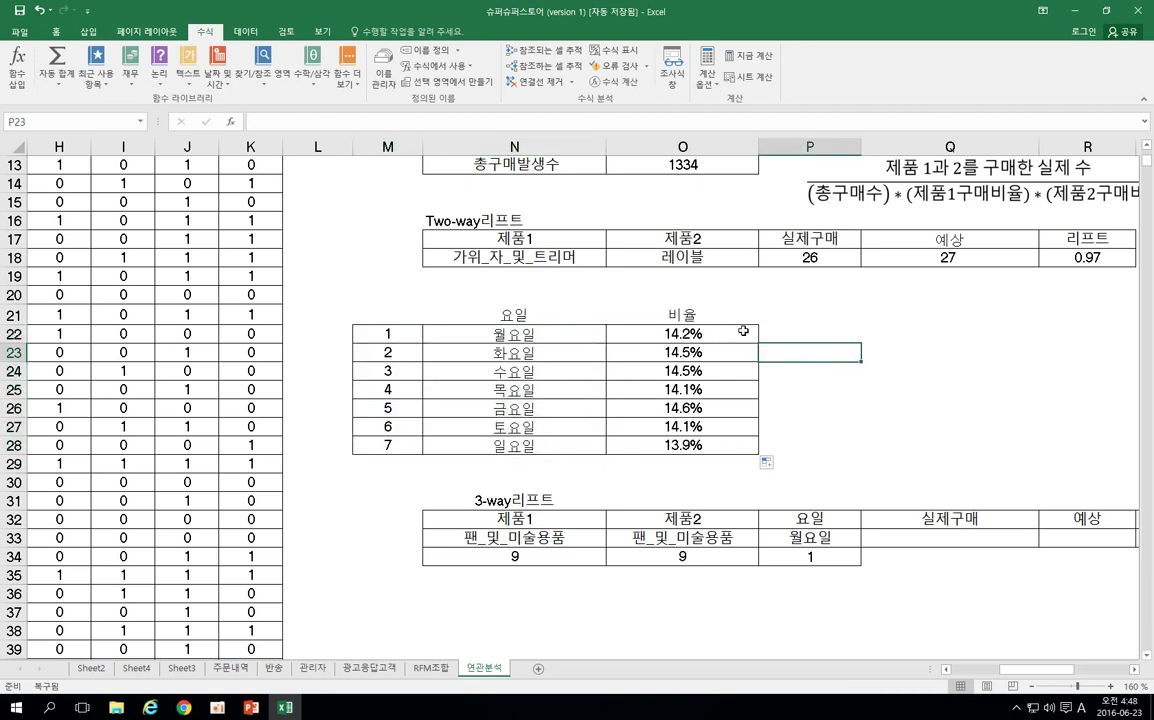
scroll(758, 340, down, 2)
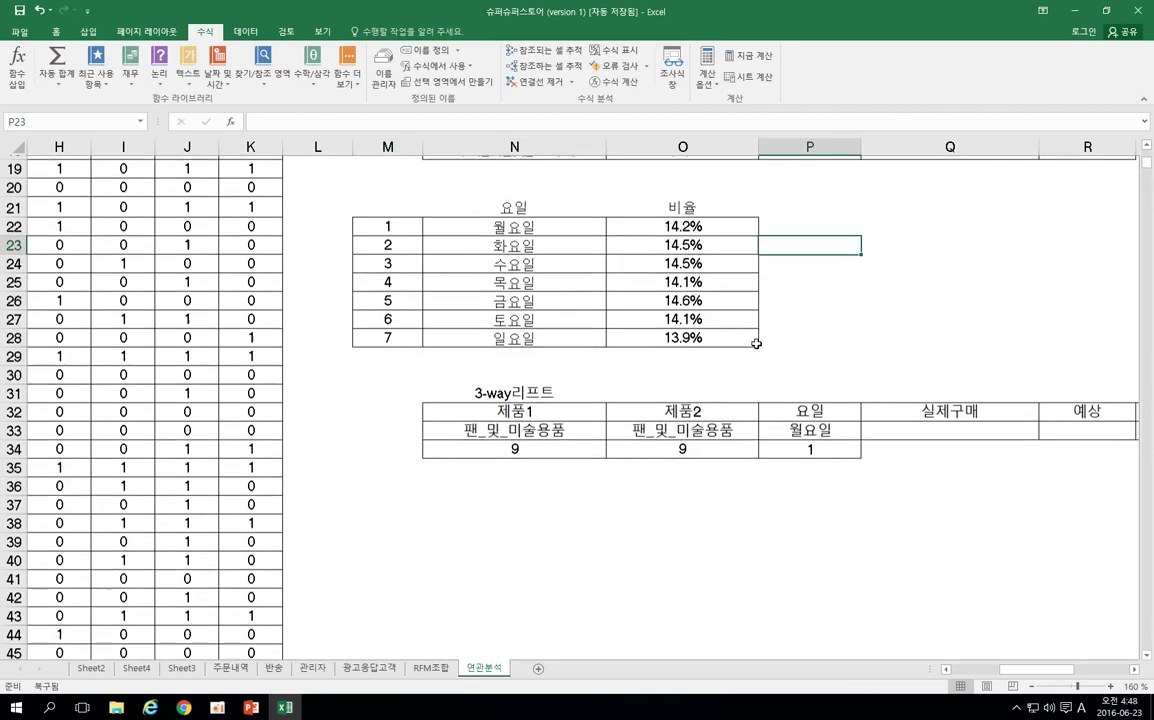
Set the 제품1 number in N34 of the 3-way리프트 table to 8.
mouse_move(987, 675)
mouse_down()
mouse_move(976, 626)
mouse_move(979, 675)
mouse_move(1030, 677)
mouse_move(1006, 676)
mouse_up()
click(493, 428)
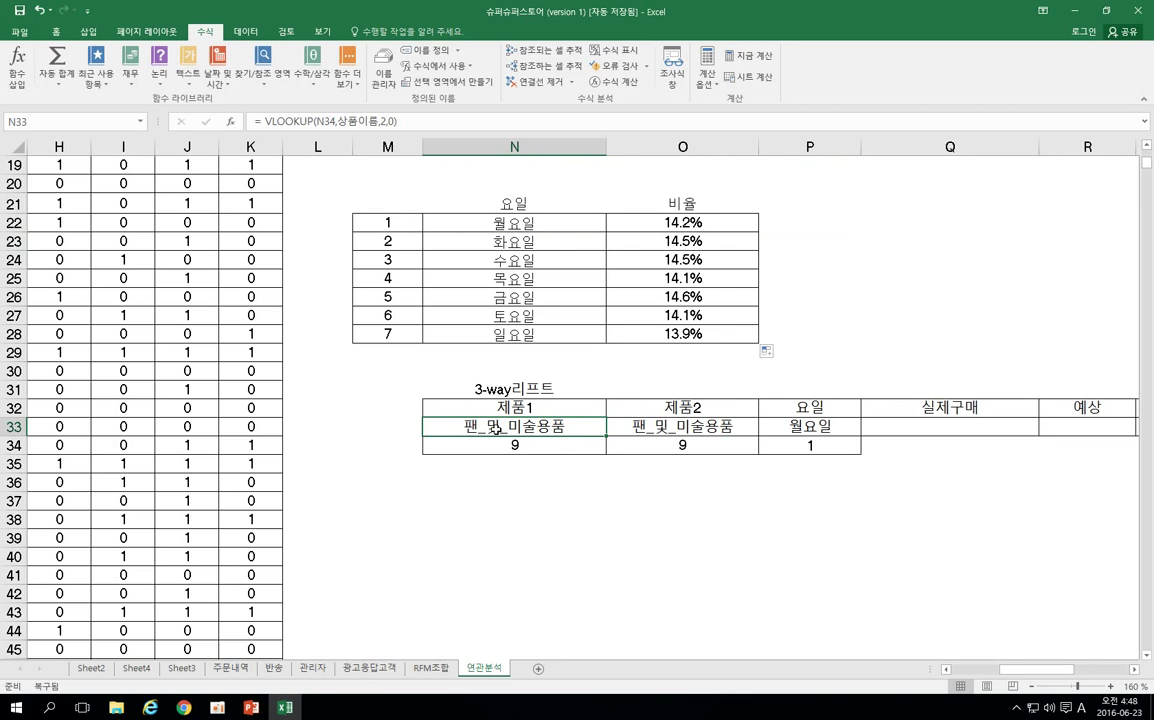
click(558, 447)
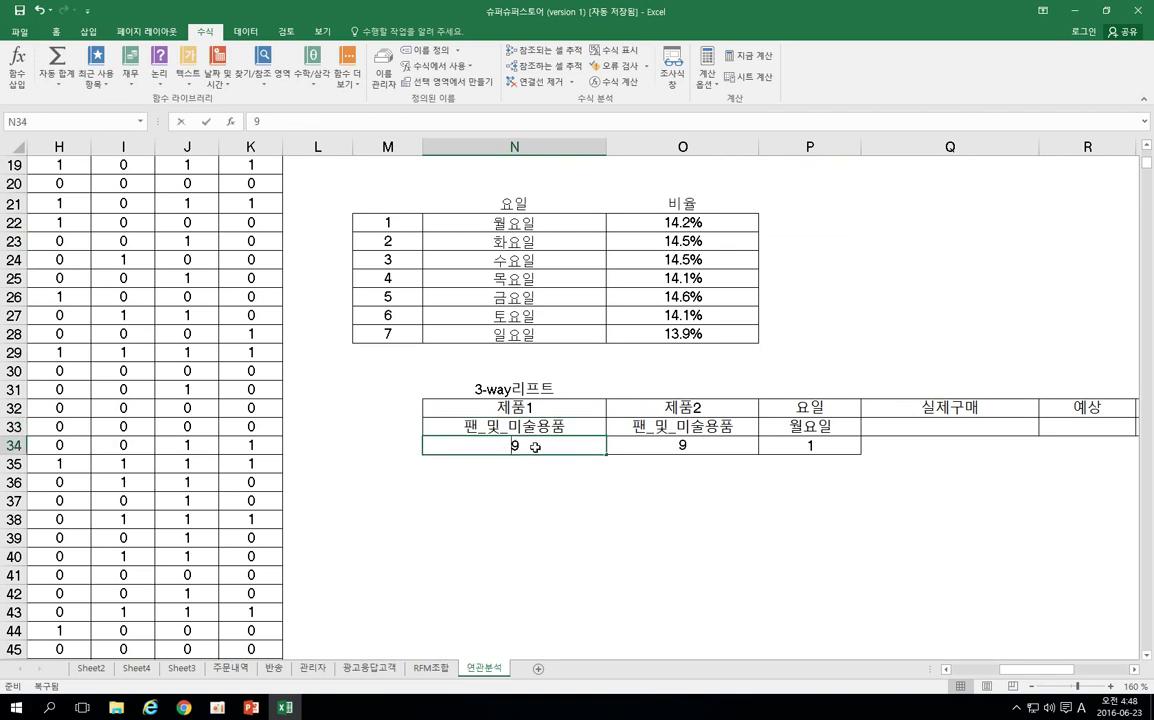
text(8)
click(531, 481)
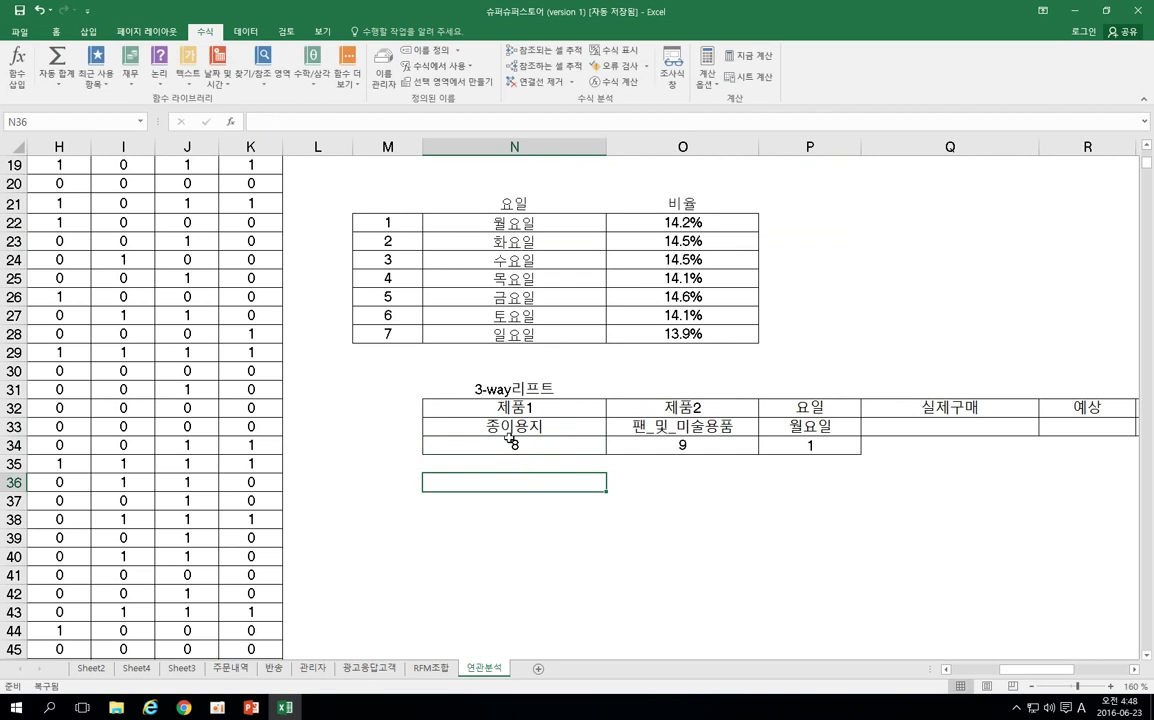
Inspect the VLOOKUP formula that supplies the 제품1 name in N33.
click(509, 428)
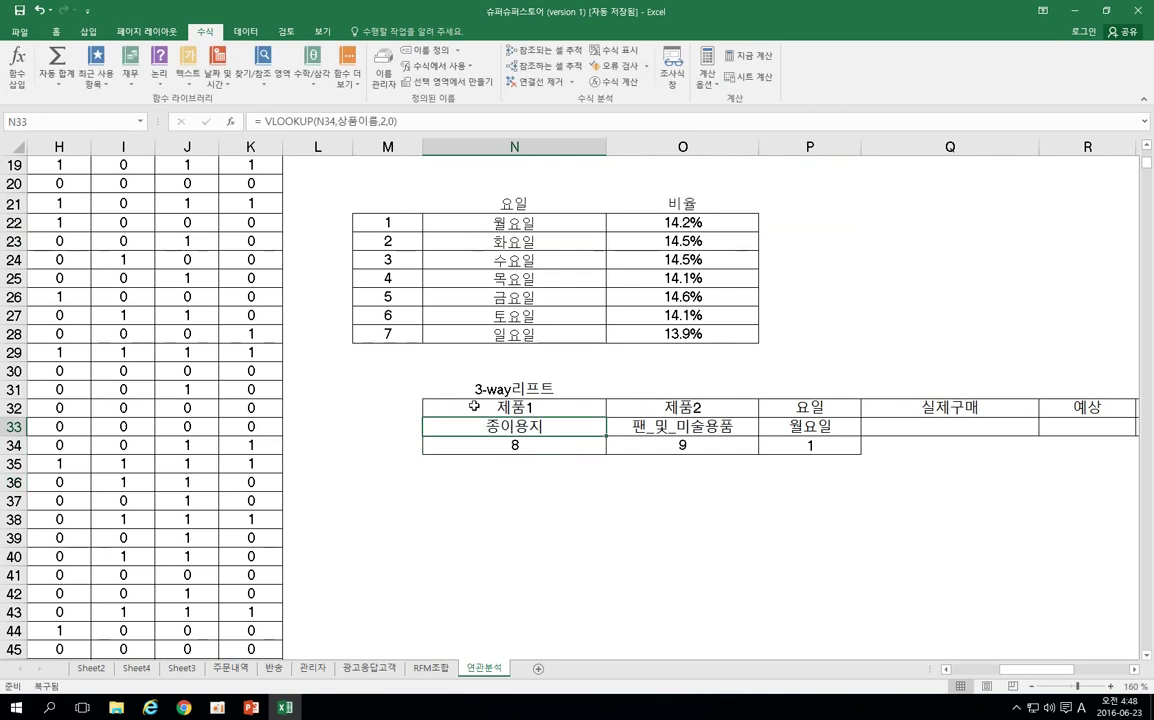
double_click(457, 428)
click(488, 428)
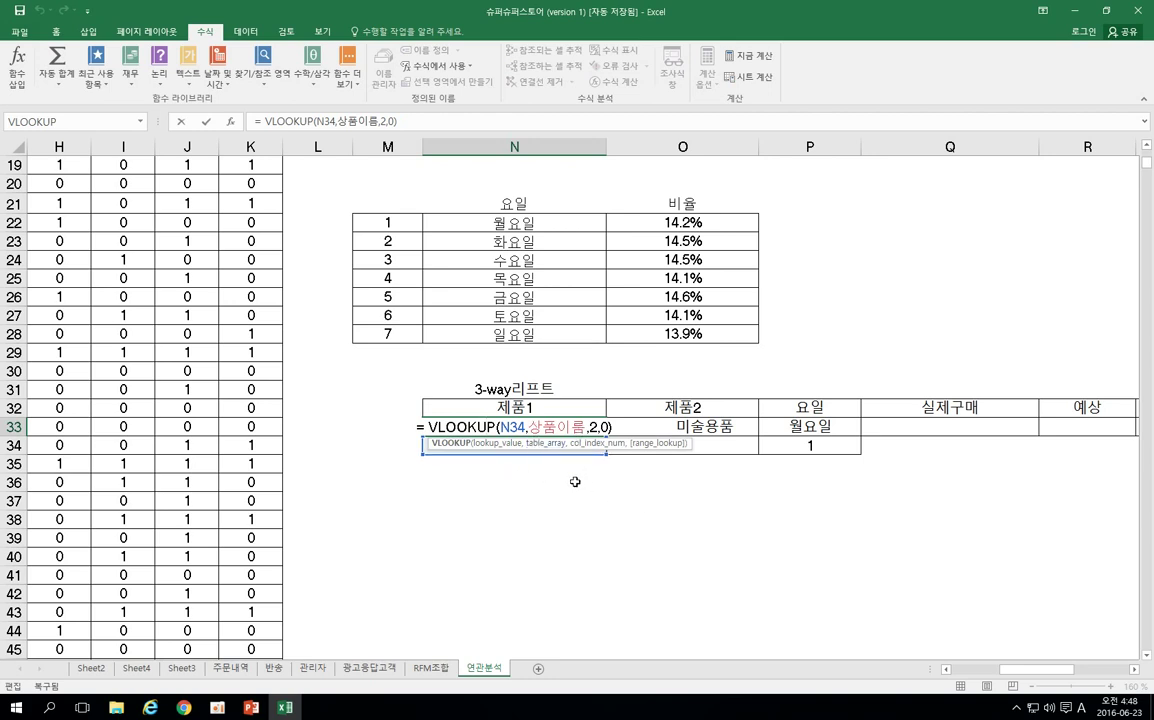
key(ctrl+Return)
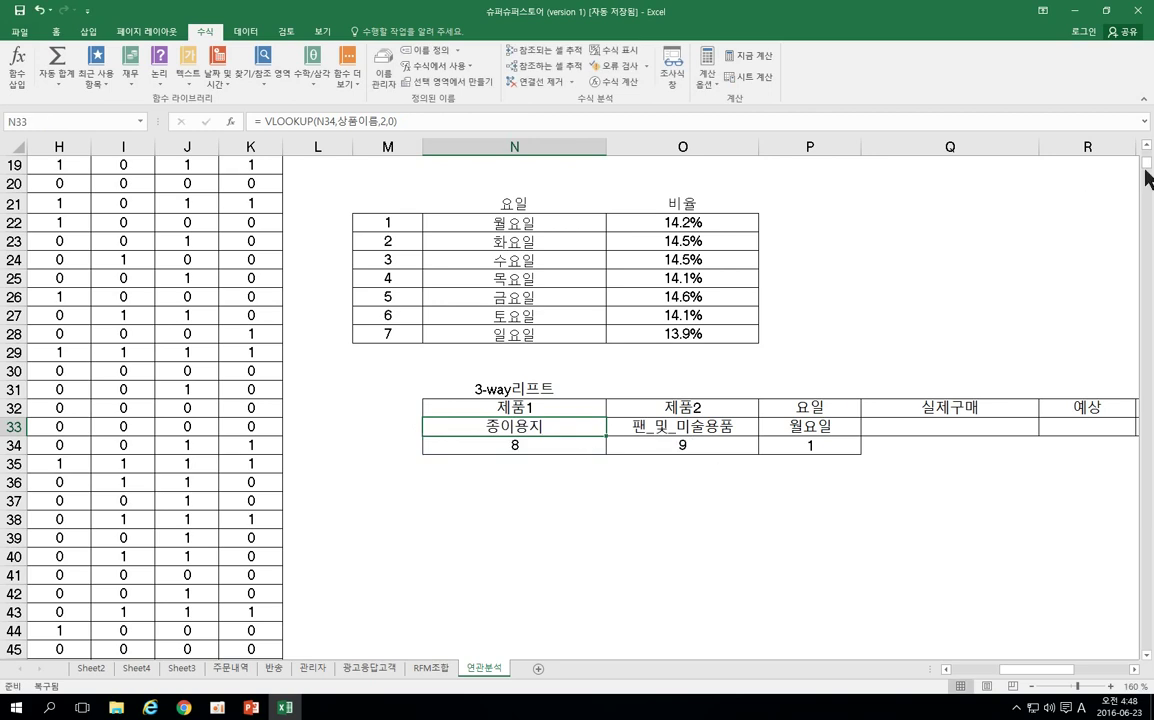
Examine the two lookup ranges used by the 3-way리프트 table: the numbered product list and the weekday range 요일번호.
scroll(1030, 160, up, 6)
drag(400, 248, 437, 389)
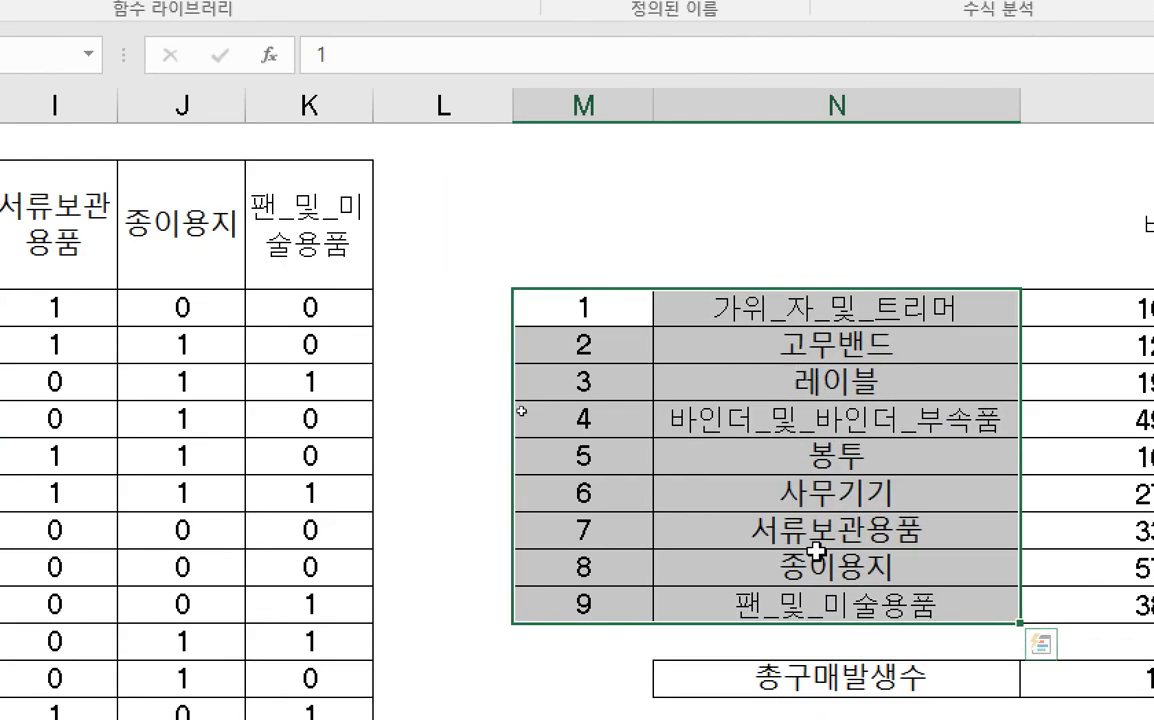
scroll(824, 541, down, 5)
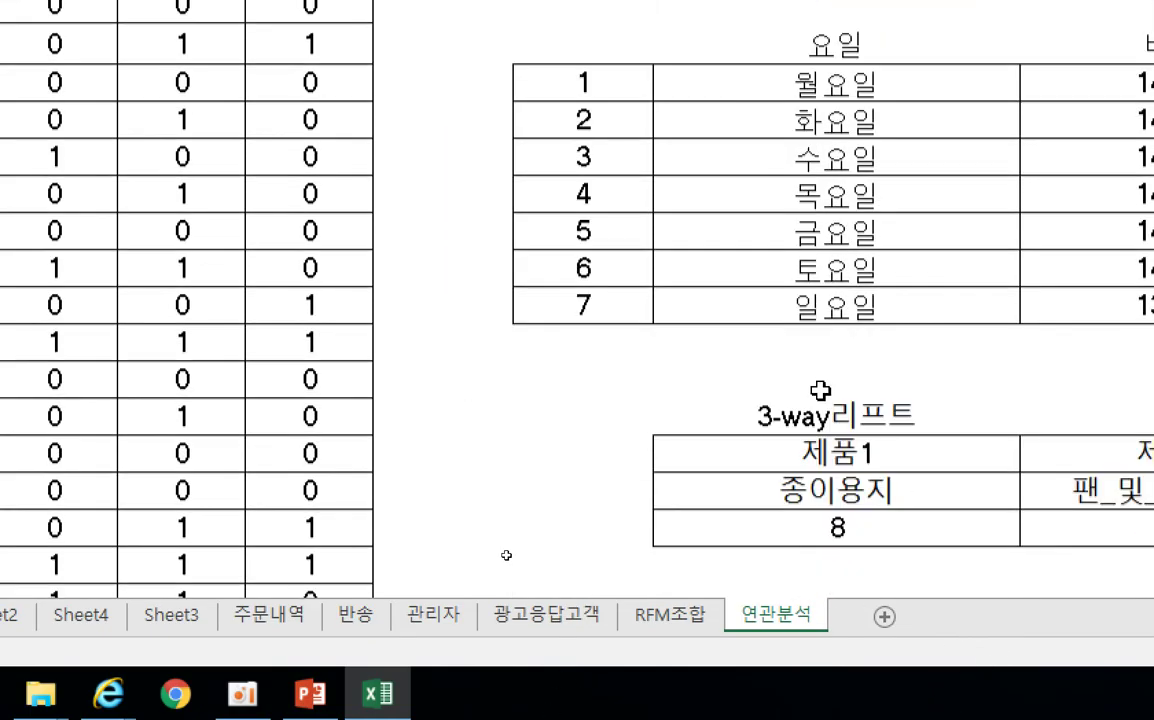
scroll(816, 354, up, 1)
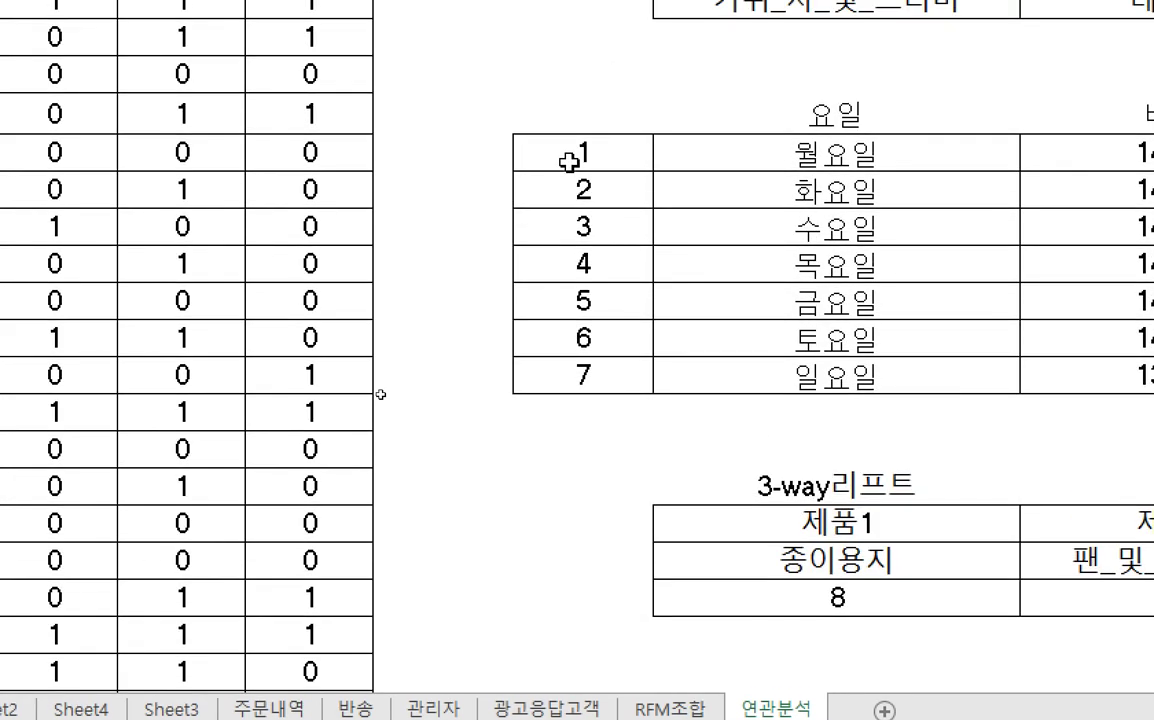
drag(560, 156, 700, 160)
drag(958, 213, 925, 368)
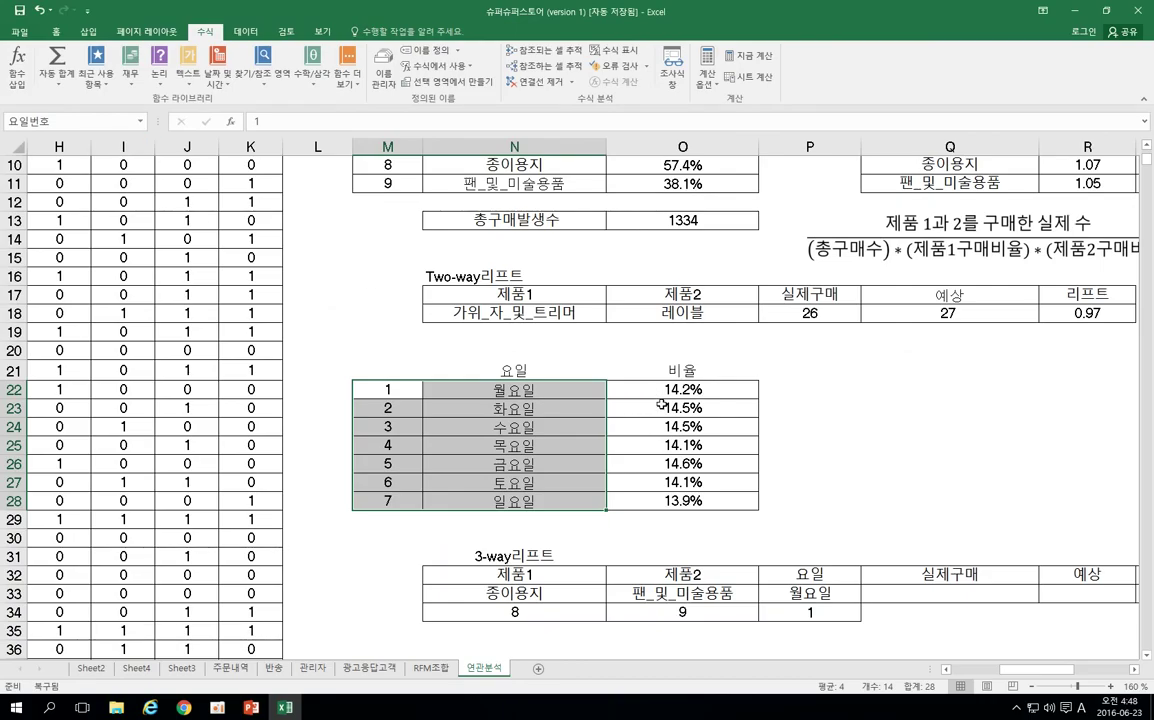
click(547, 615)
drag(395, 397, 386, 502)
Set the 3-way리프트 selection numbers in row 34 to 9 for 제품1, 3 for 제품2 and 2 for 요일.
click(512, 612)
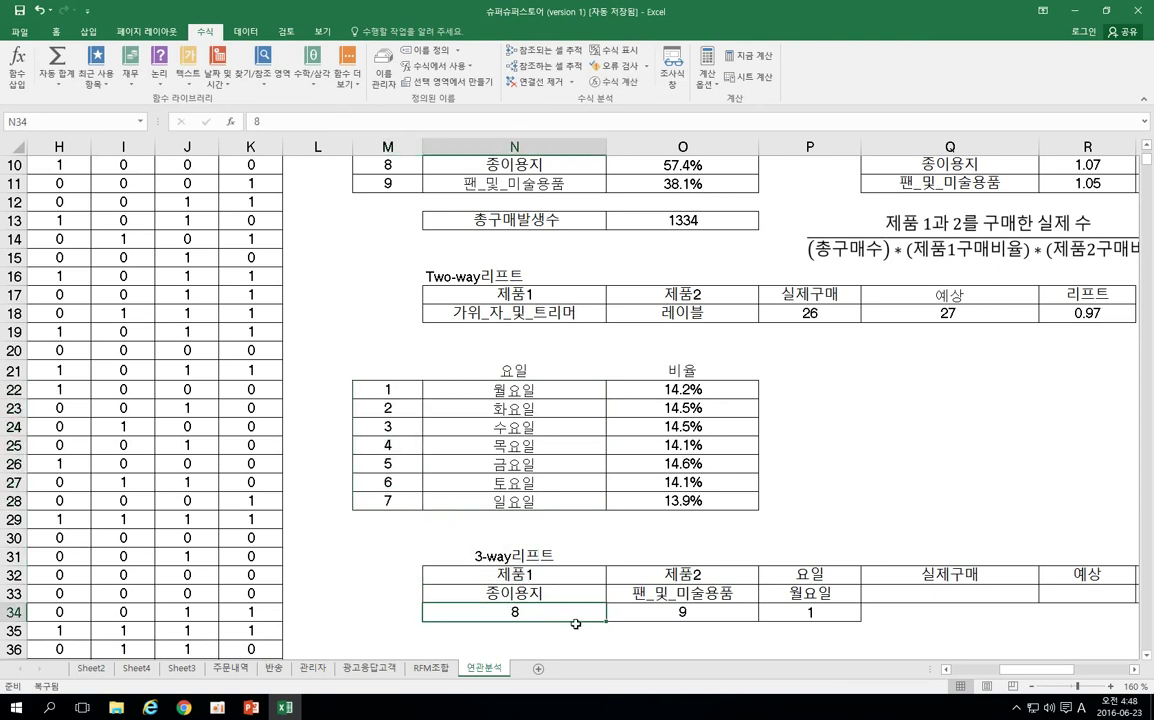
text(9)
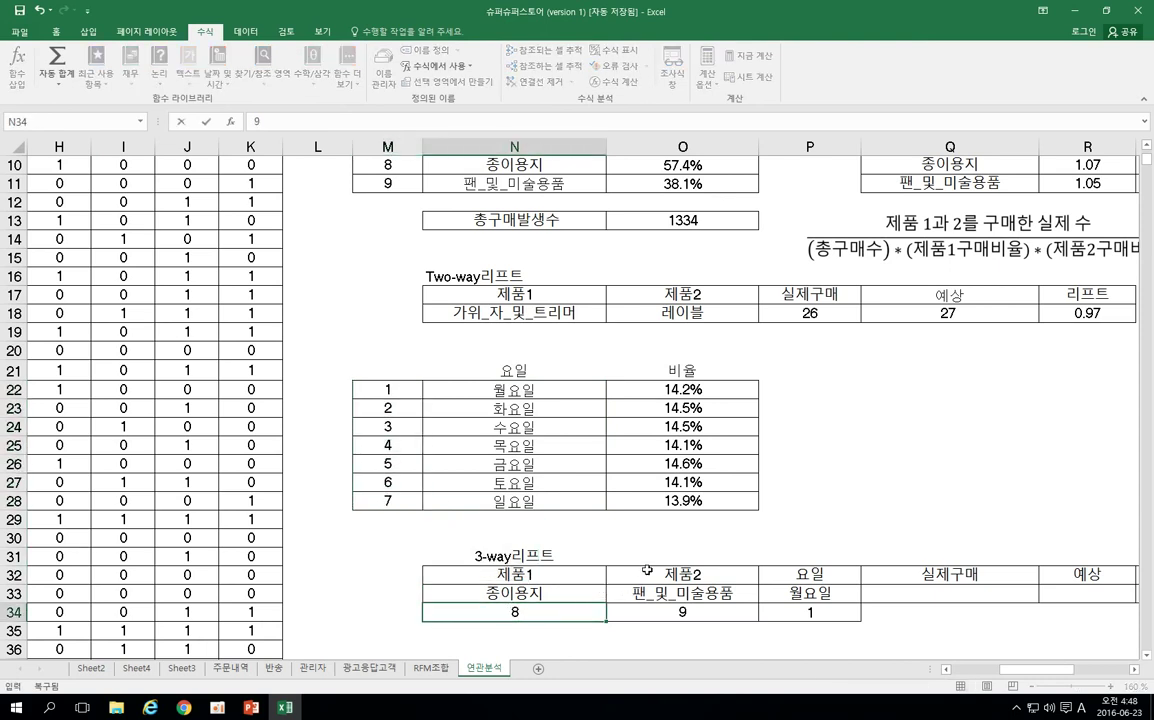
scroll(640, 530, down, 2)
key(Tab)
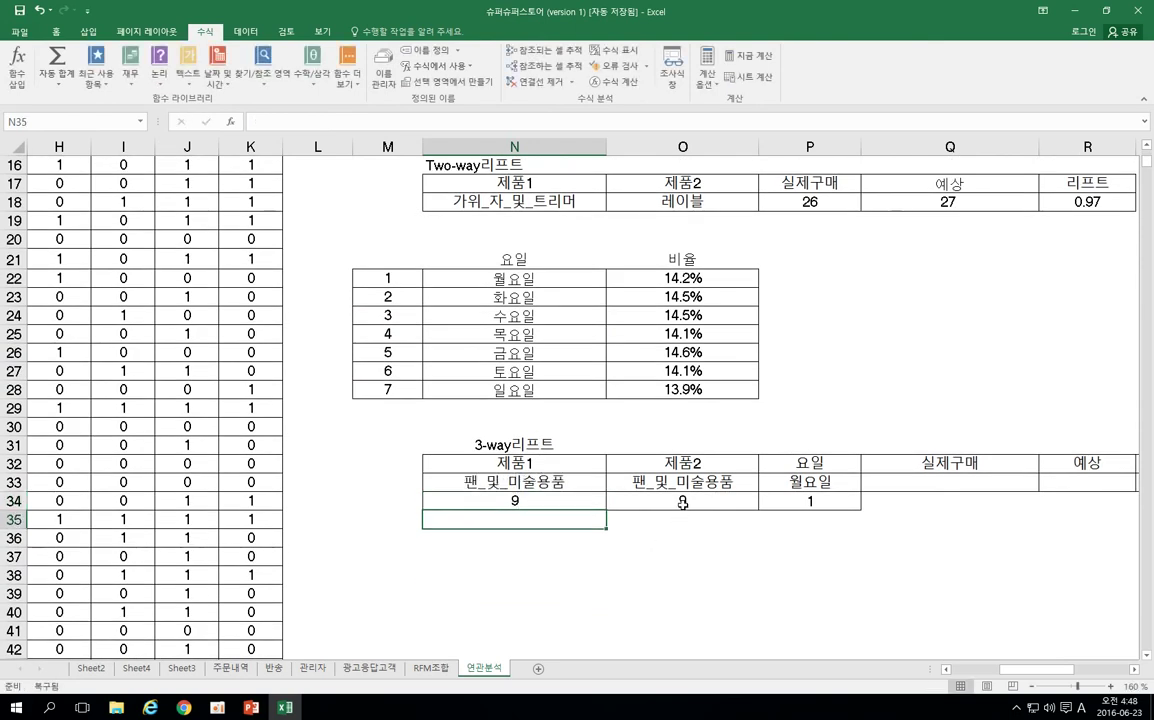
text(3)
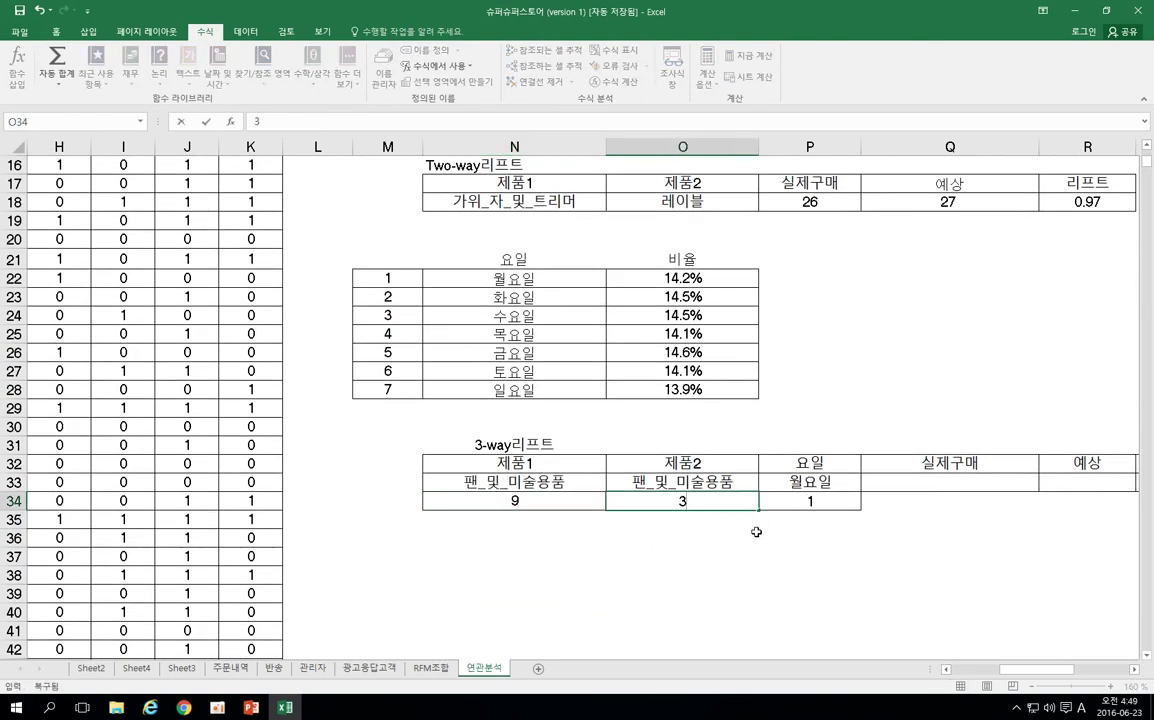
key(Return)
click(801, 502)
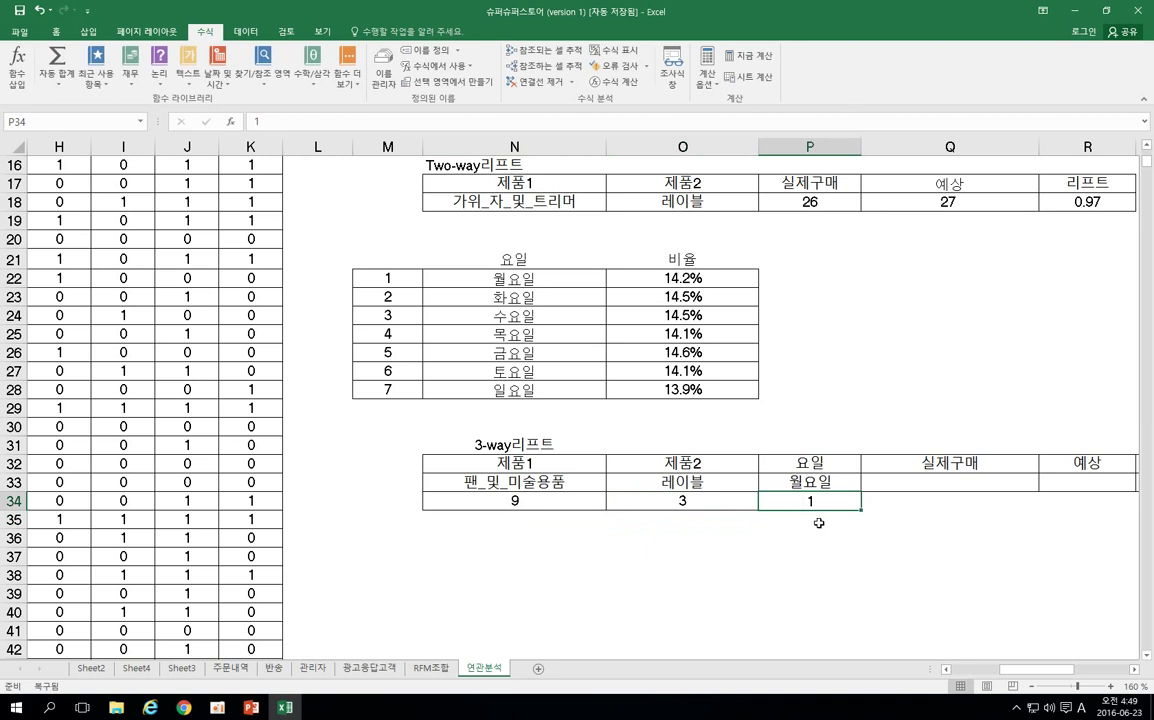
text(2)
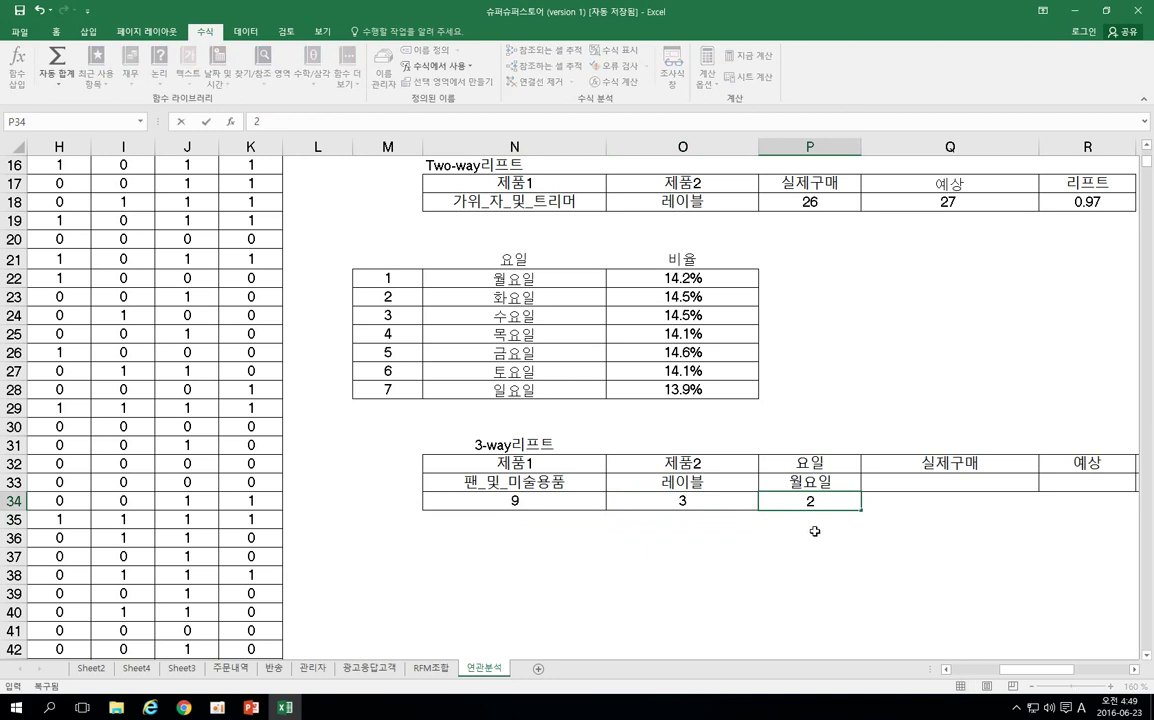
key(Return)
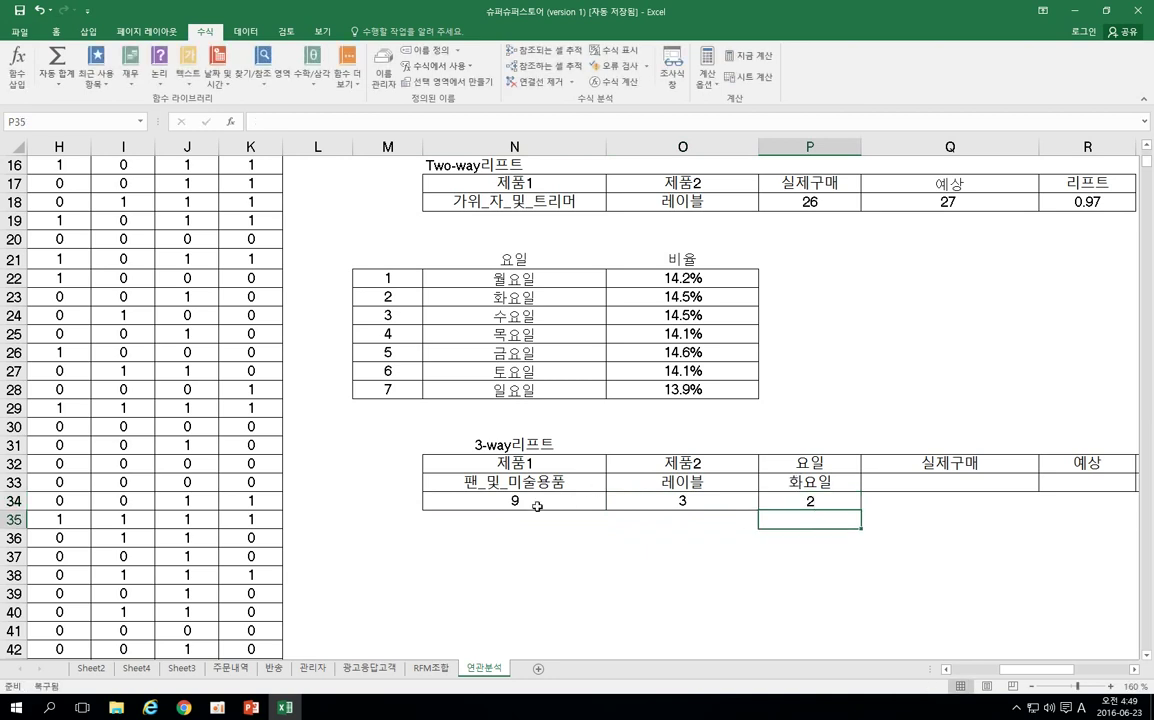
Set the 제품2 number in O34 to 9 and the 요일 number in P34 to 1.
drag(537, 507, 673, 505)
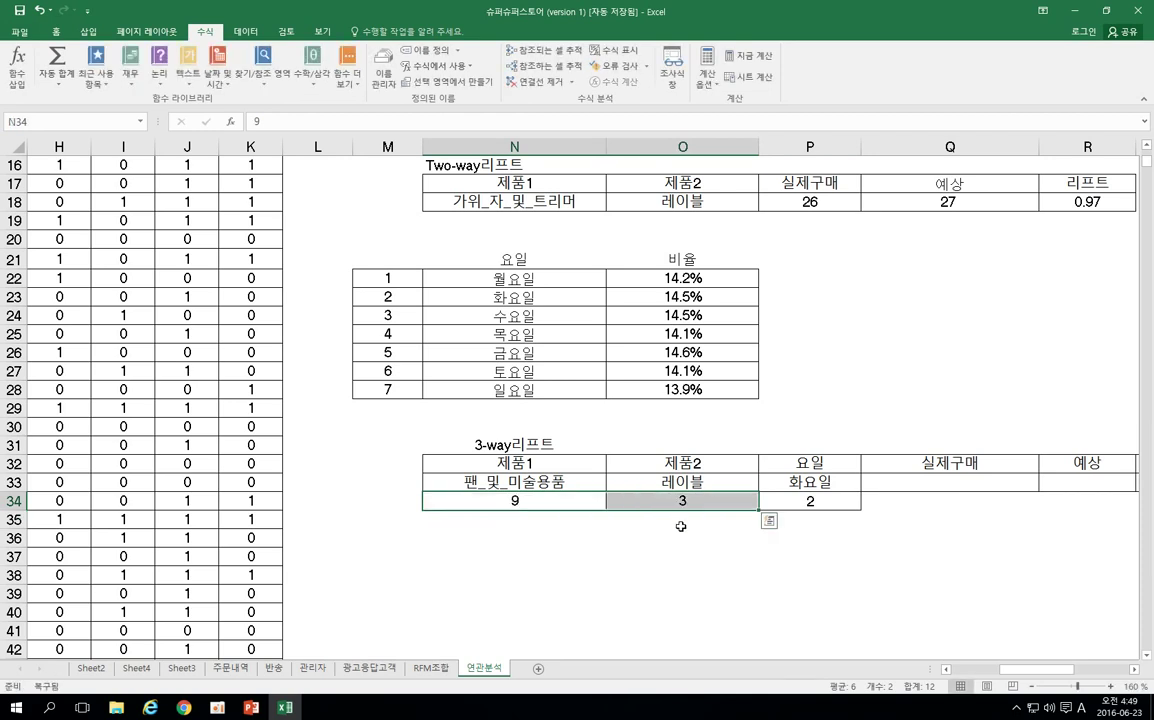
click(677, 540)
click(677, 511)
text(9)
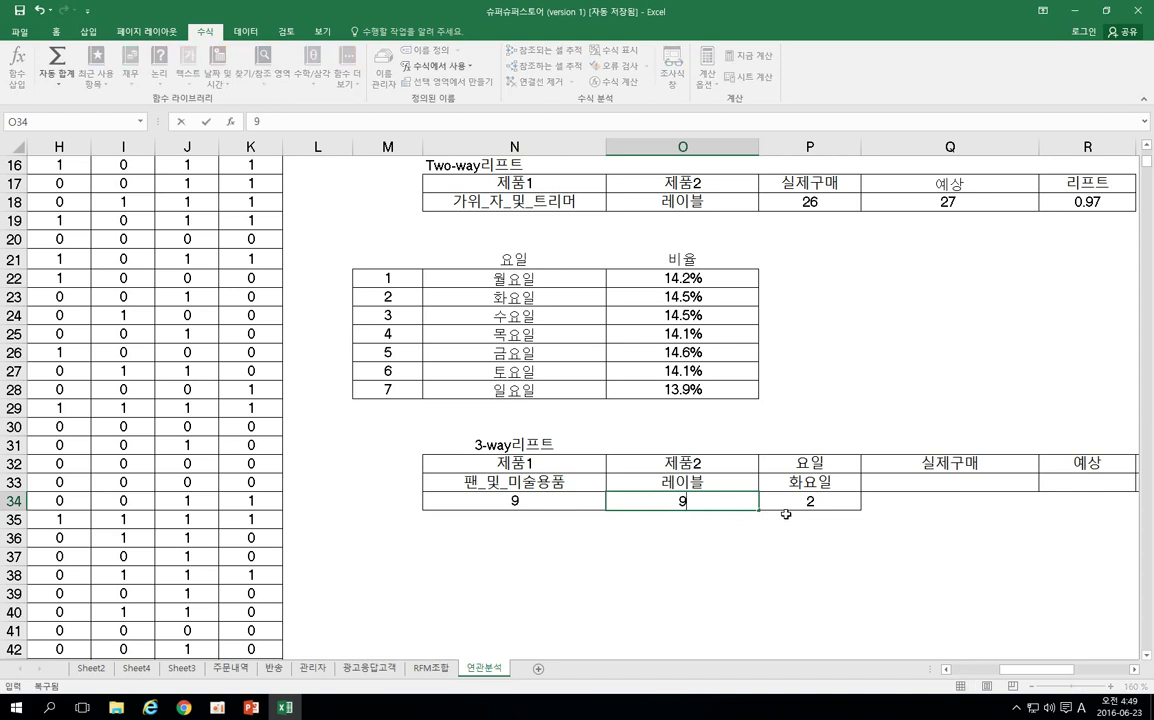
click(797, 508)
text(1)
click(784, 536)
Copy the Two-way리프트 lift formula from R18 into the 3-way리프트 lift cell S33 and open the pasted formula to check its references.
click(1134, 669)
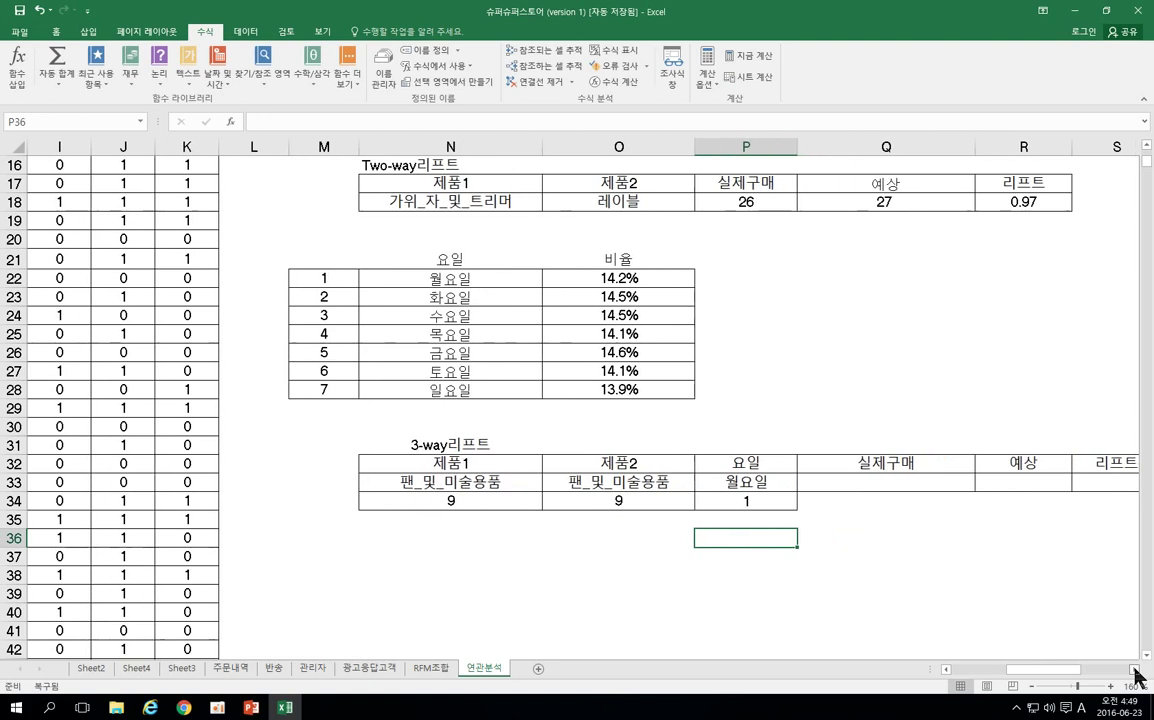
click(1134, 669)
click(1134, 669)
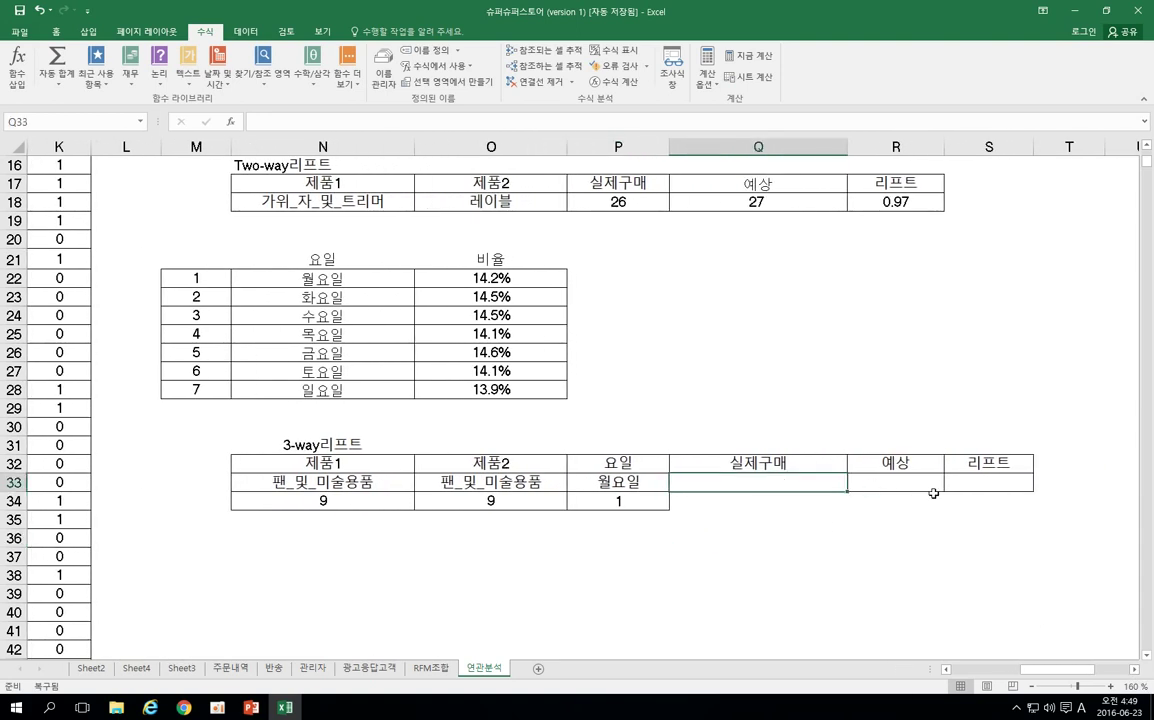
click(980, 485)
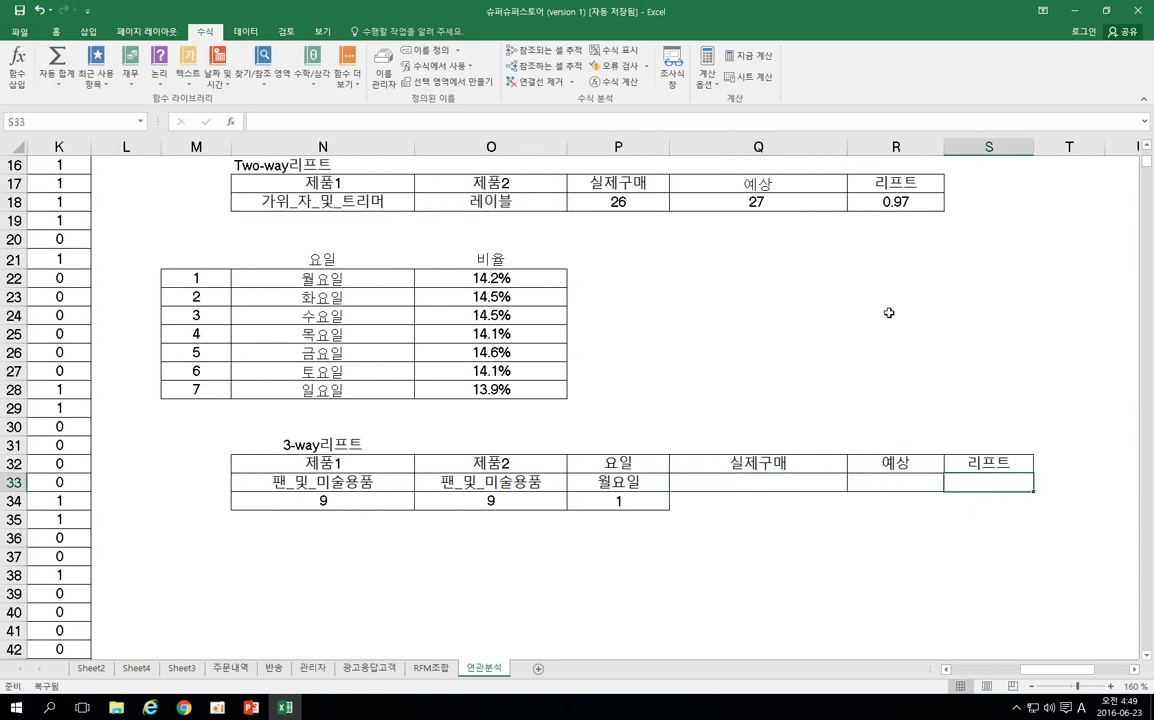
click(888, 204)
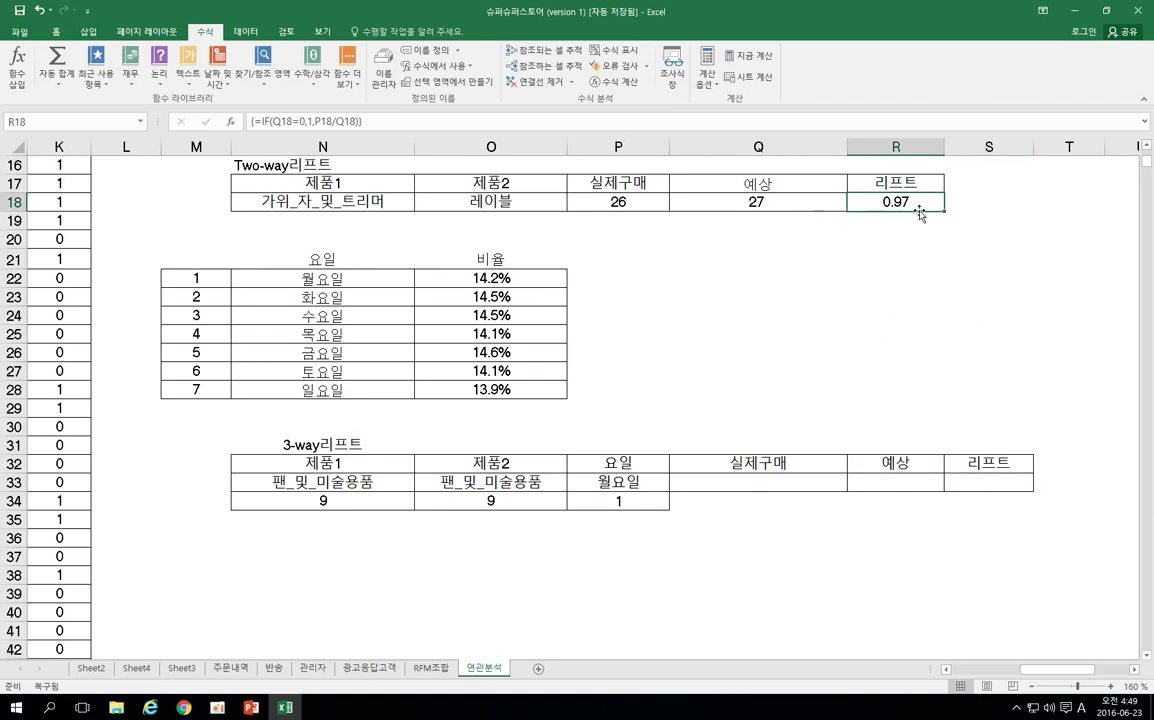
key(ctrl+c)
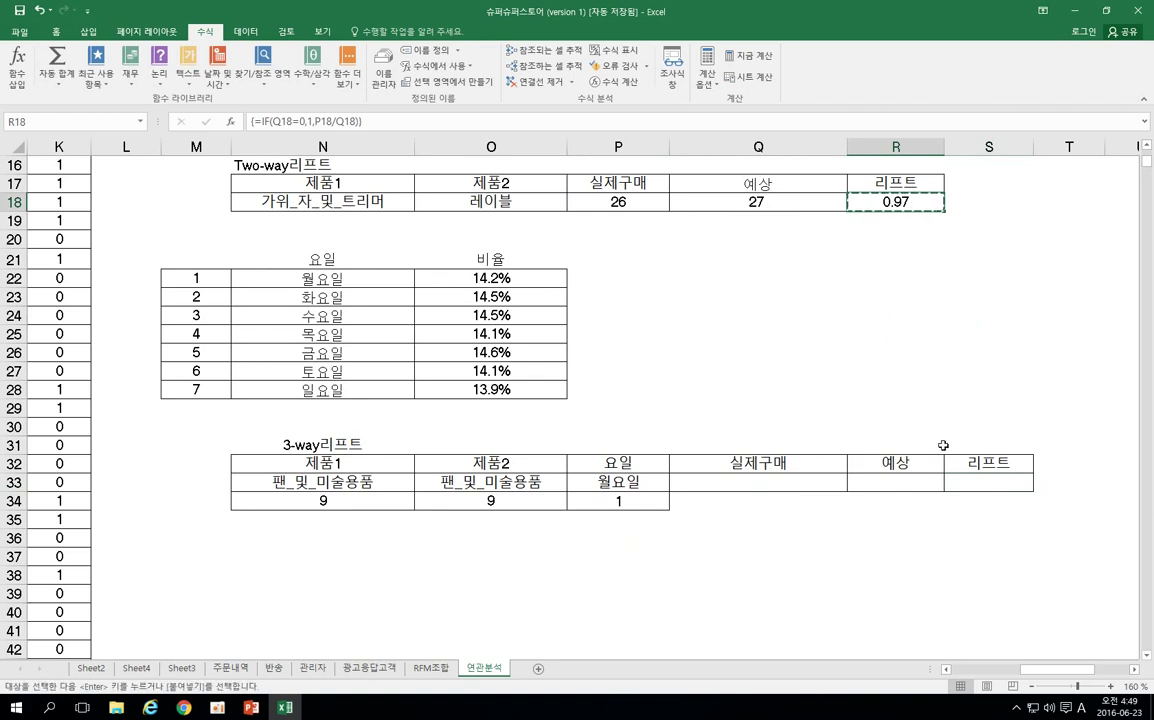
click(978, 482)
key(ctrl+v)
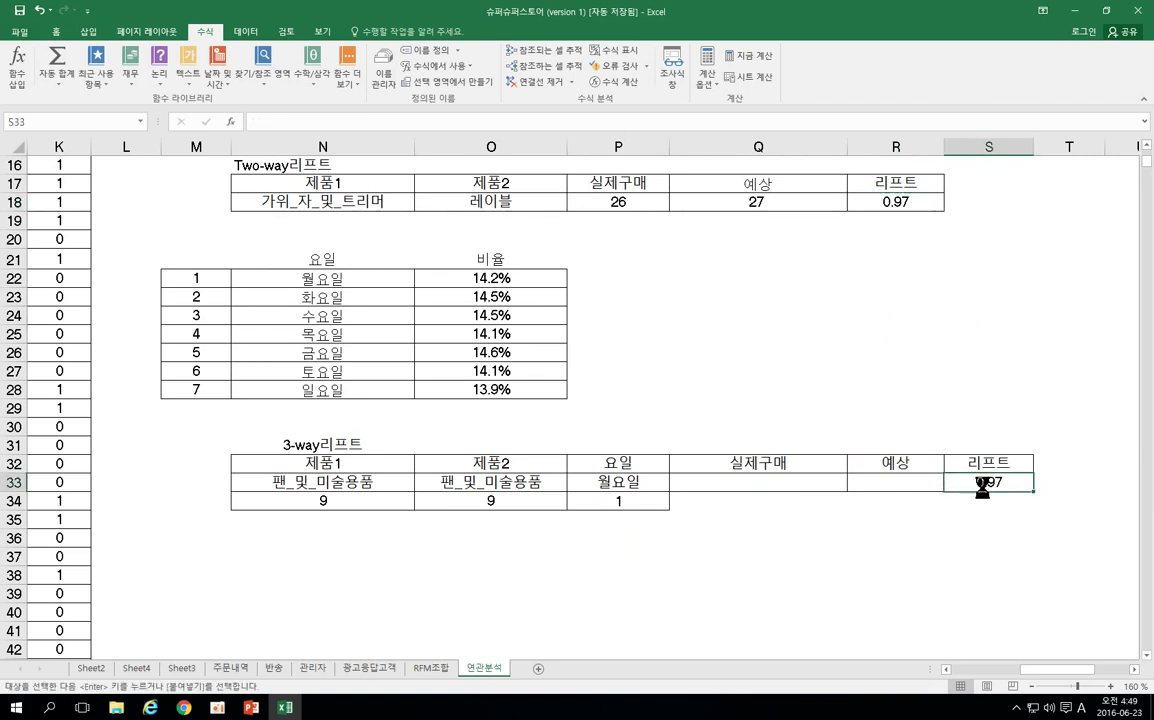
double_click(988, 482)
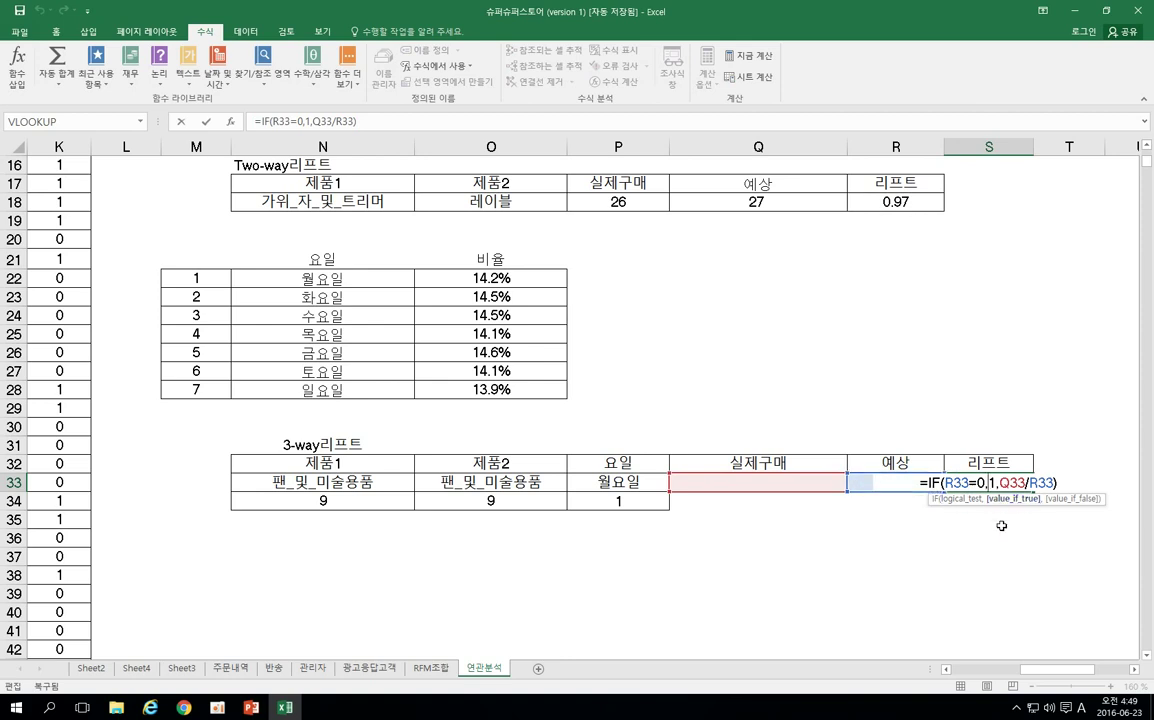
Accept the lift formula in S33 and copy the Two-way리프트 실제구매 formula from P18 into the 3-way리프트 실제구매 cell Q33.
key(Return)
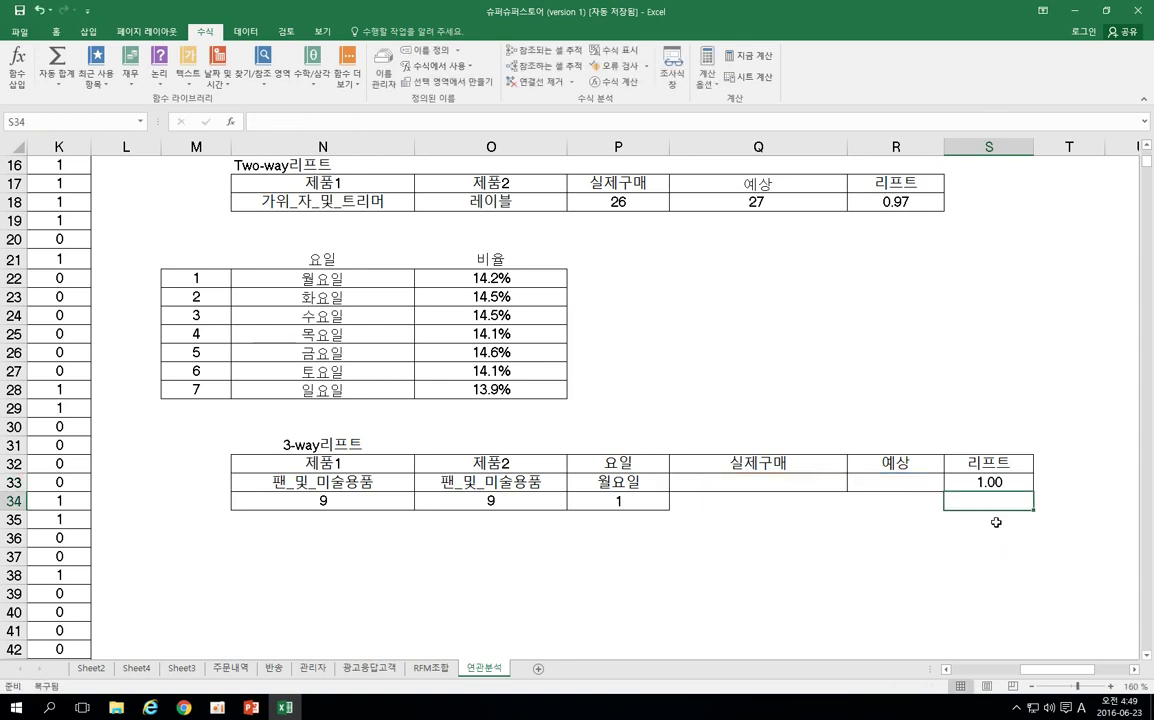
click(879, 476)
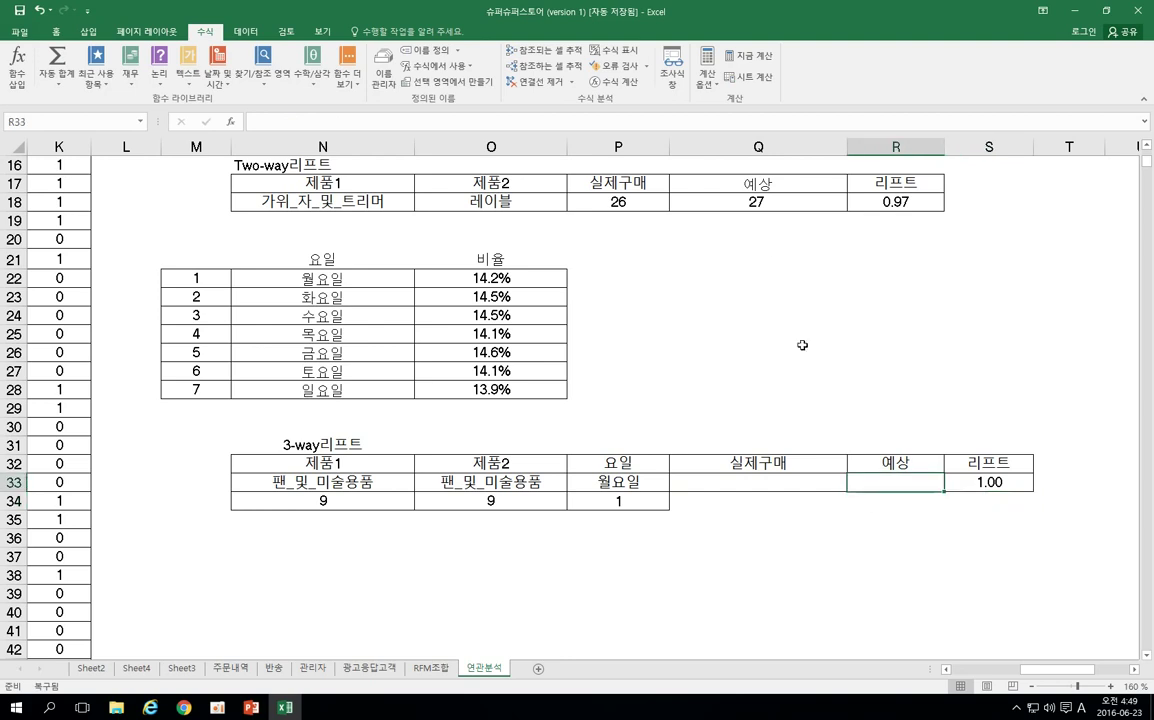
click(751, 203)
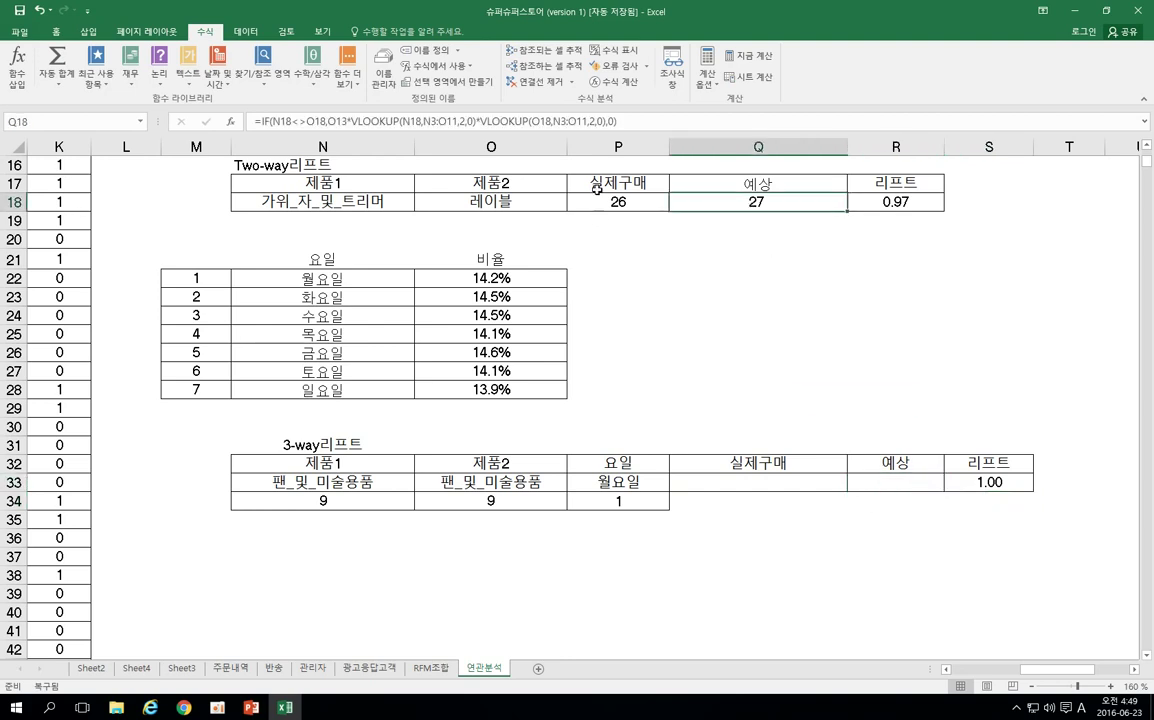
click(604, 202)
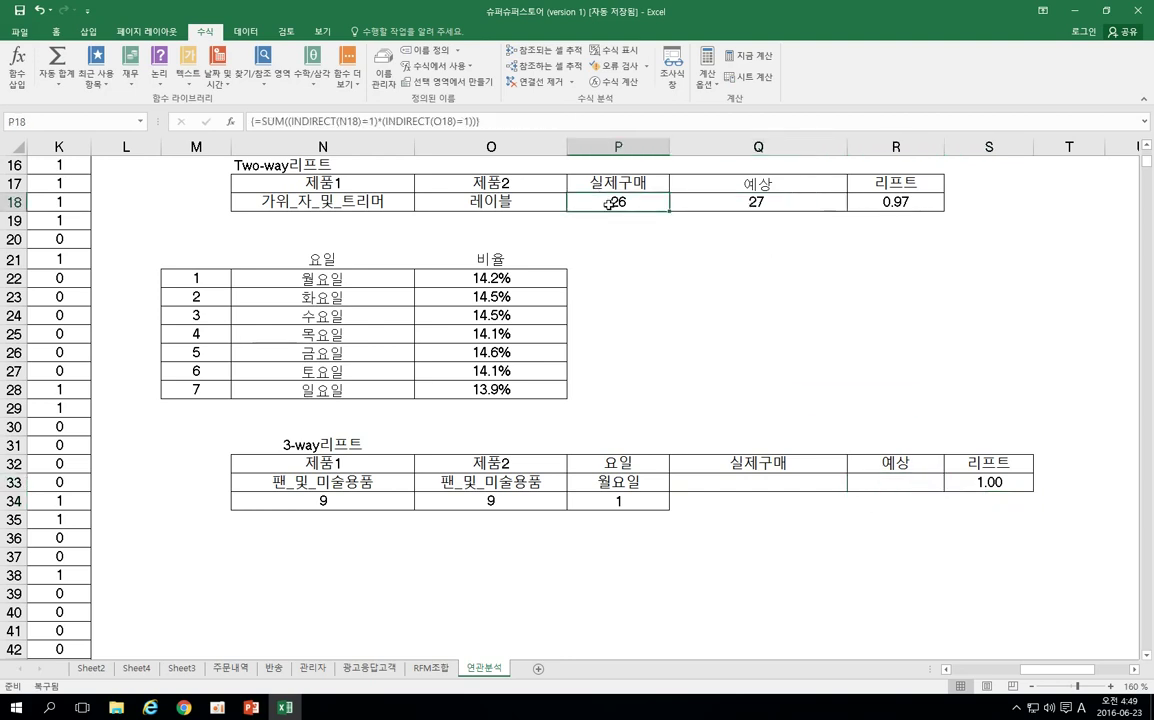
key(ctrl+c)
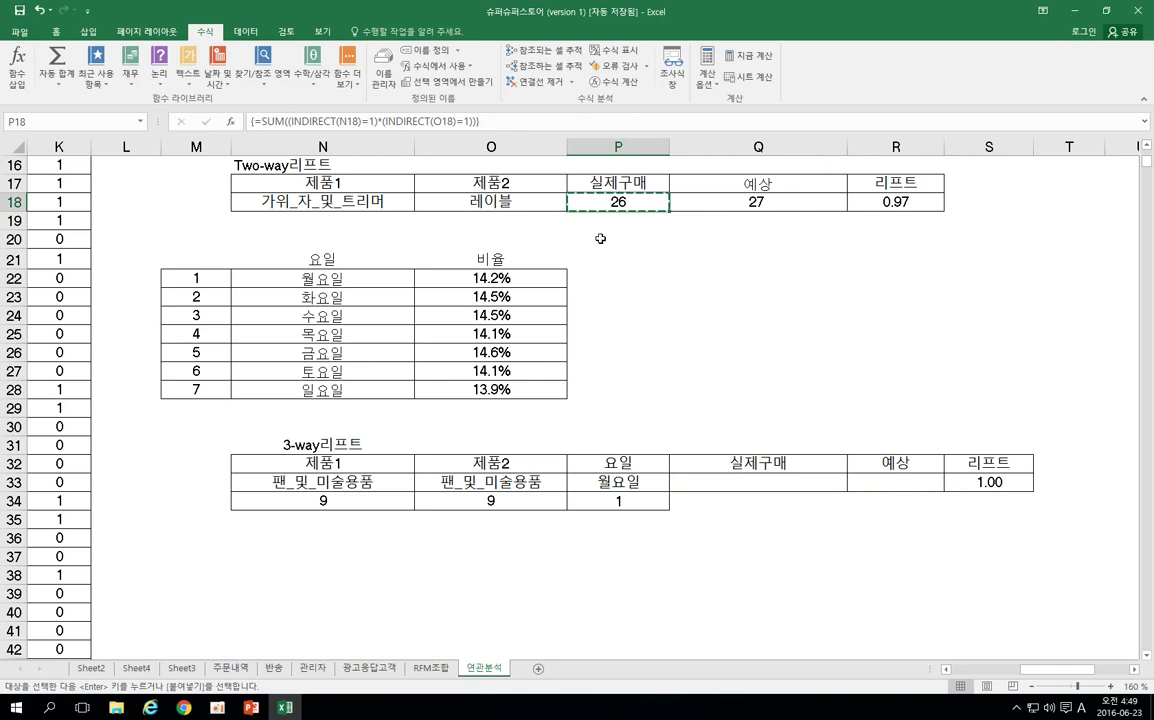
click(700, 482)
key(ctrl+v)
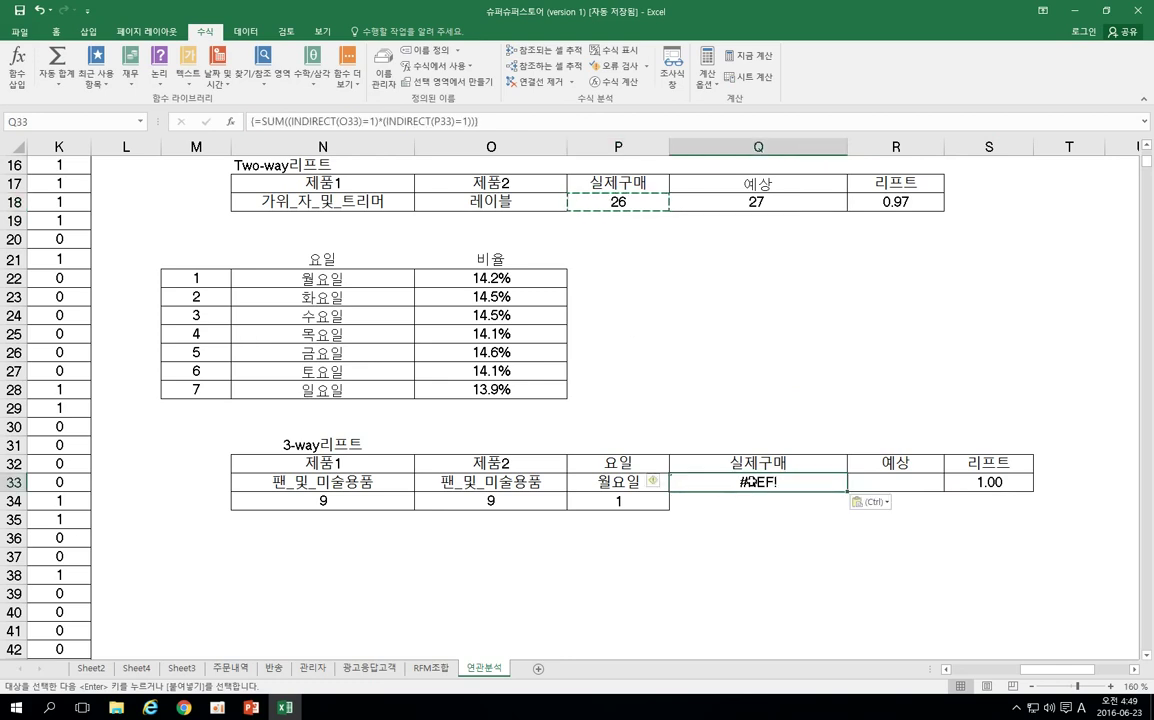
In the Q33 formula, point the first INDIRECT to 제품1 in N33 and the second INDIRECT to 제품2 in O33.
key(F2)
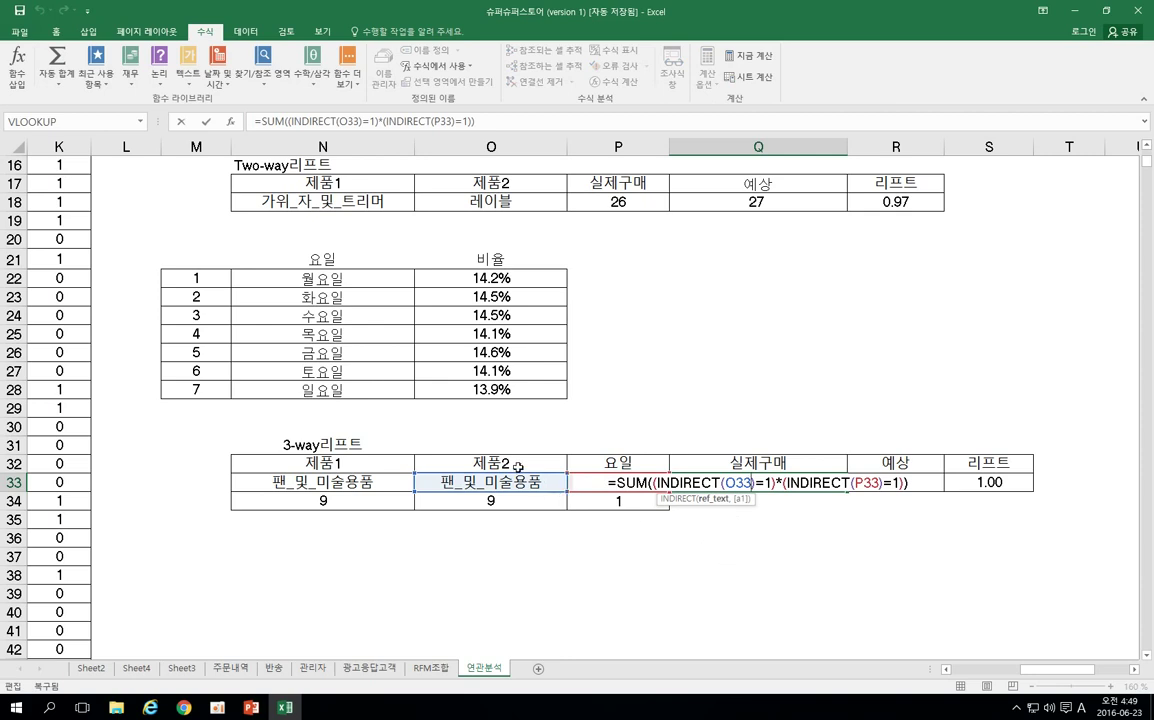
click(434, 466)
click(405, 481)
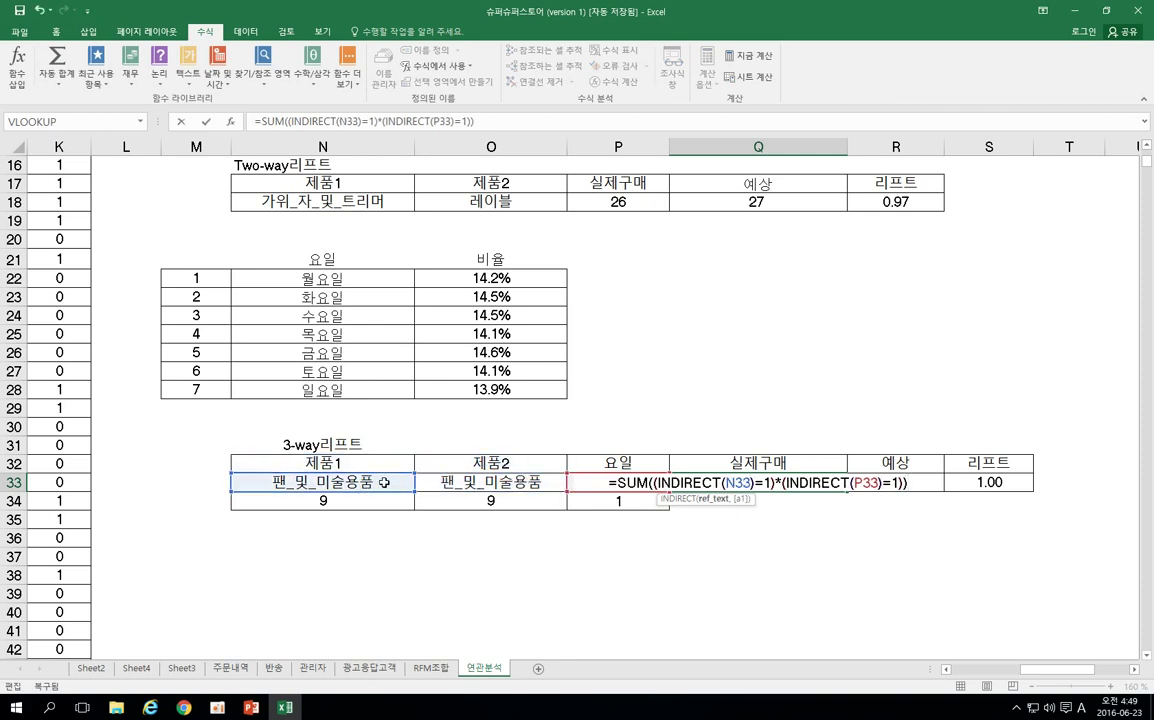
drag(598, 471, 502, 484)
click(771, 482)
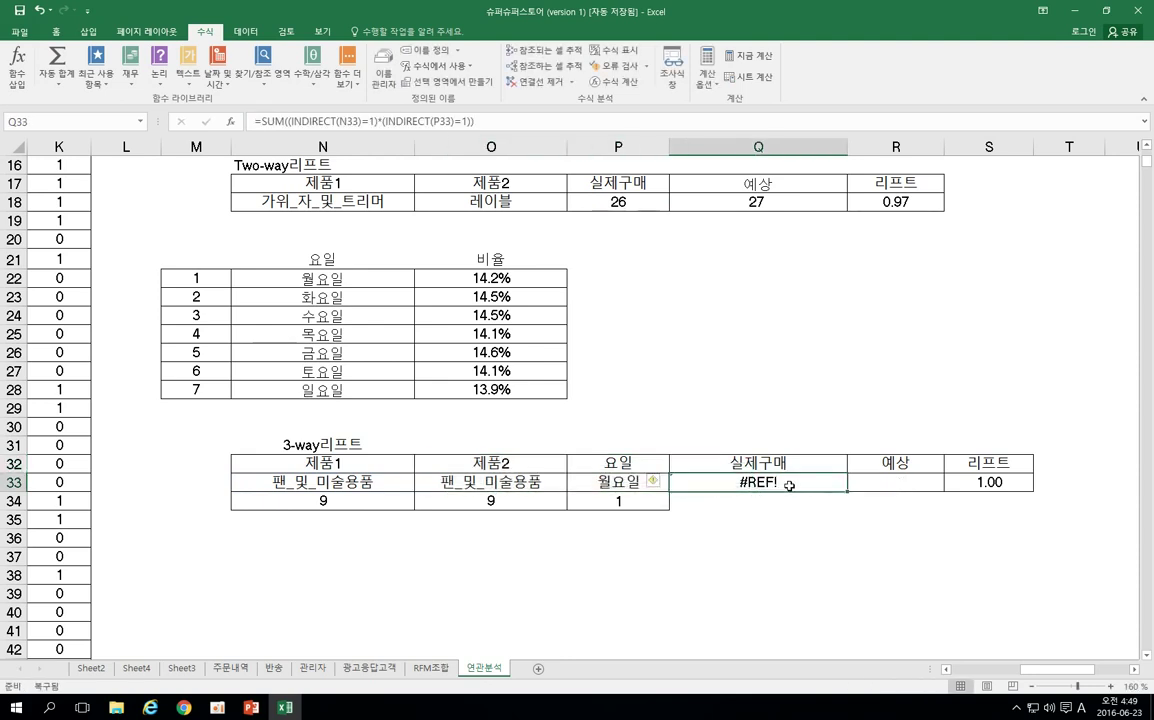
double_click(790, 487)
double_click(738, 483)
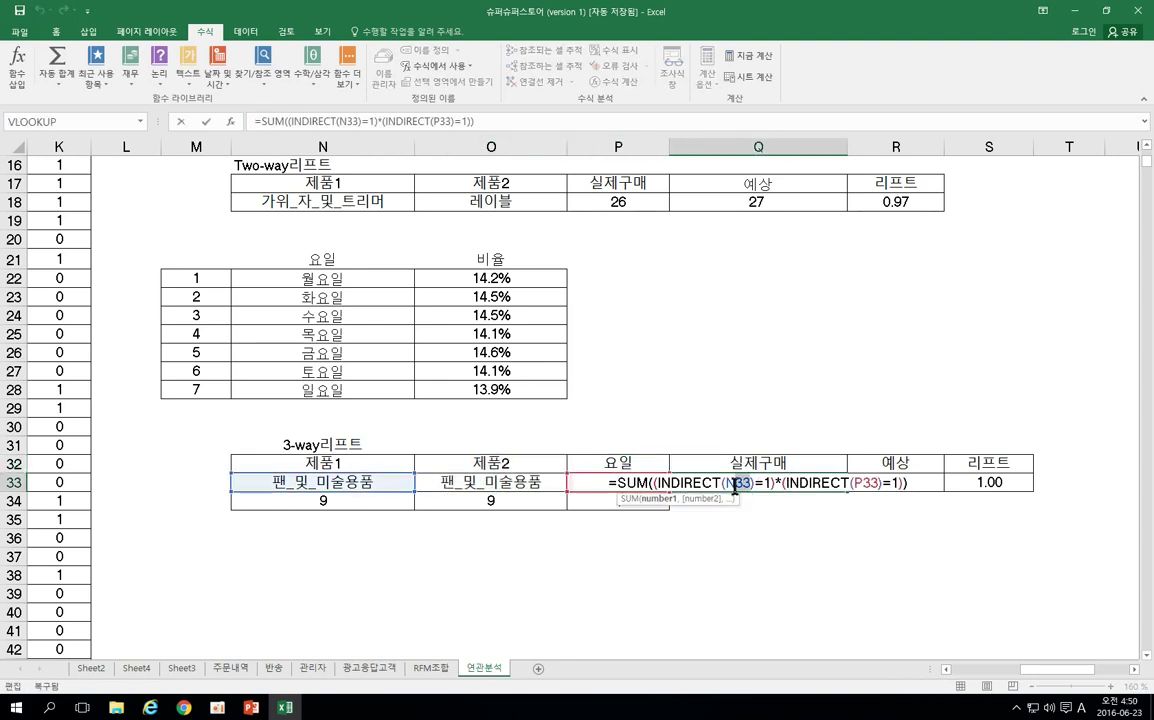
click(369, 482)
double_click(862, 483)
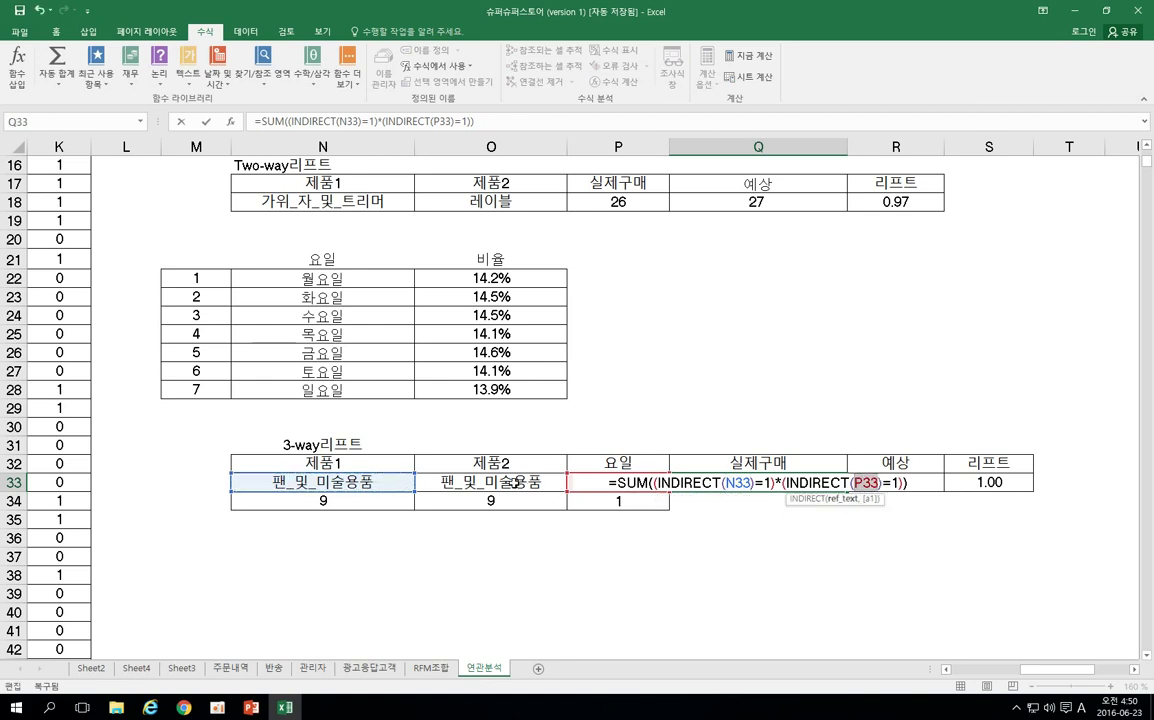
click(515, 482)
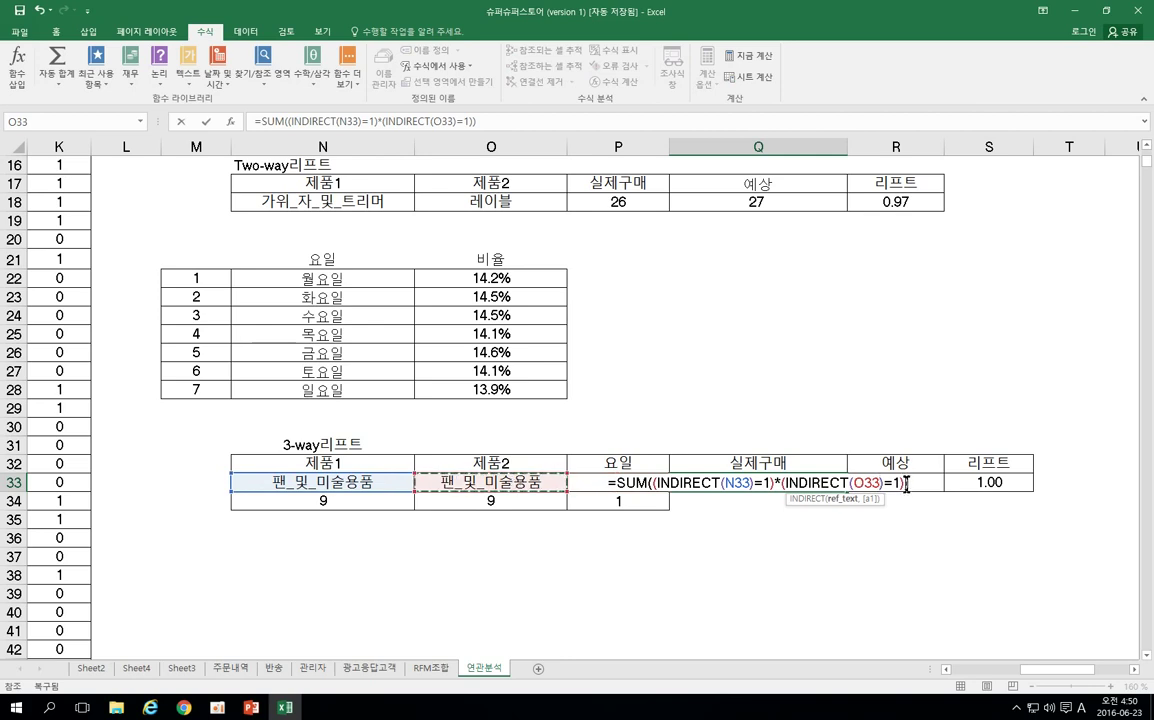
Append a third multiplied condition starting with an INDIRECT function inside the SUM formula in Q33.
text())
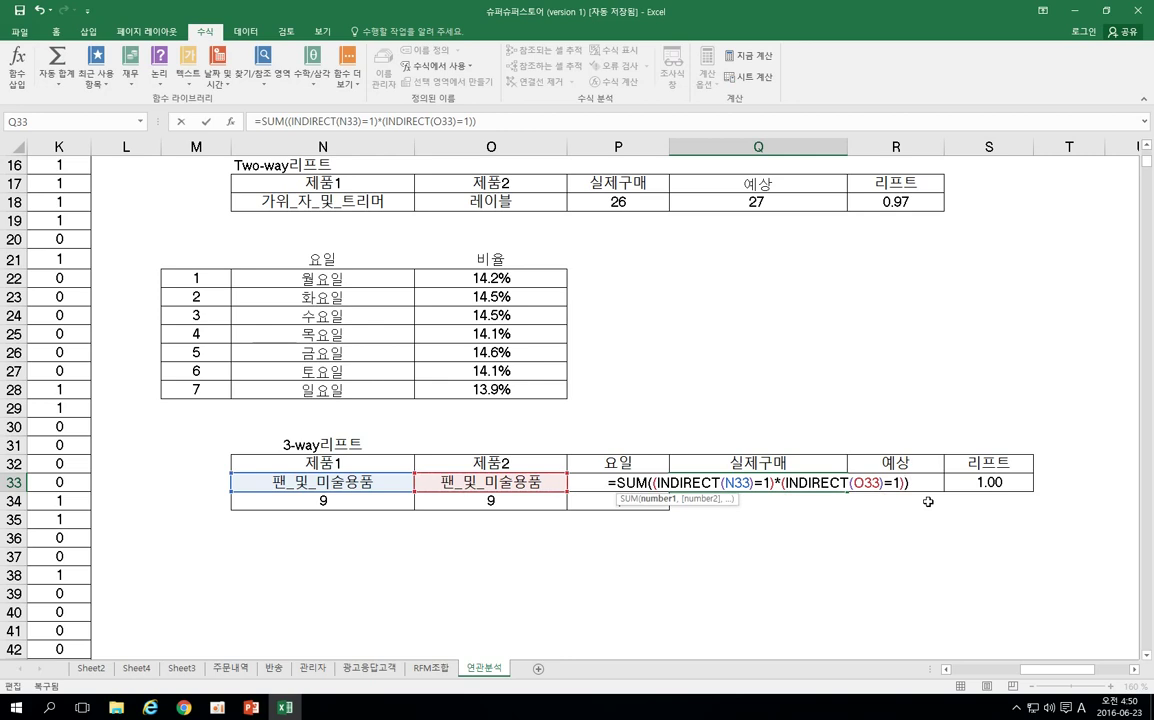
key(Left)
text(*)
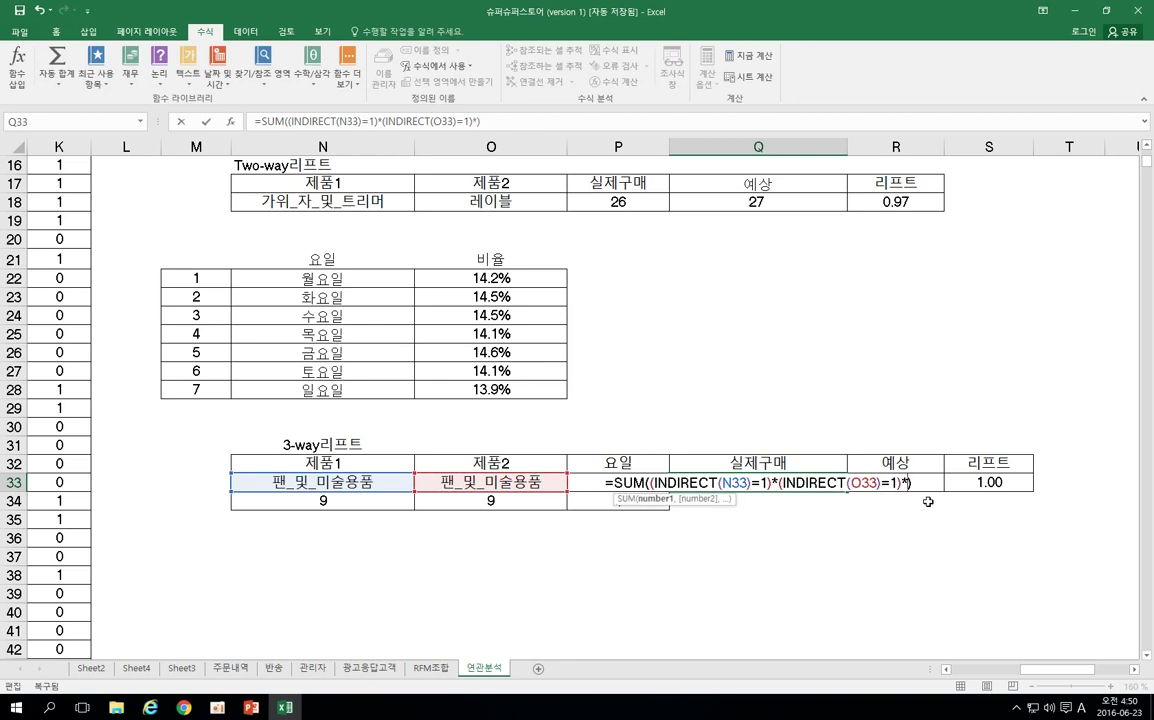
text(()
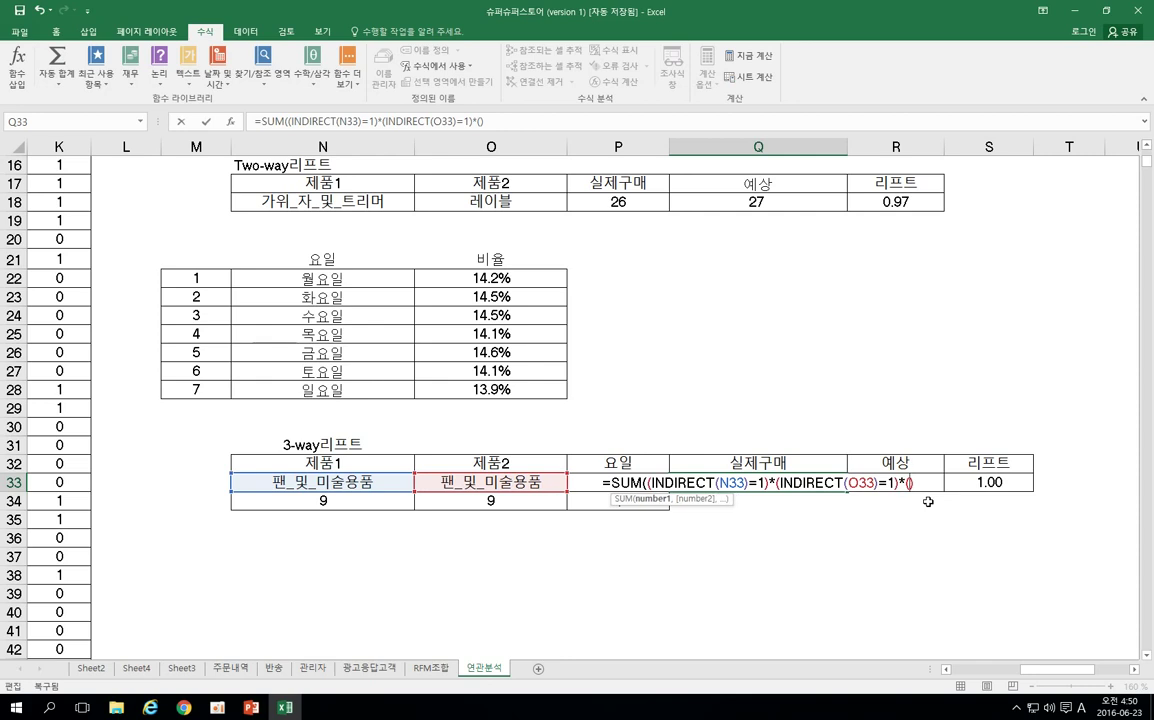
text(in)
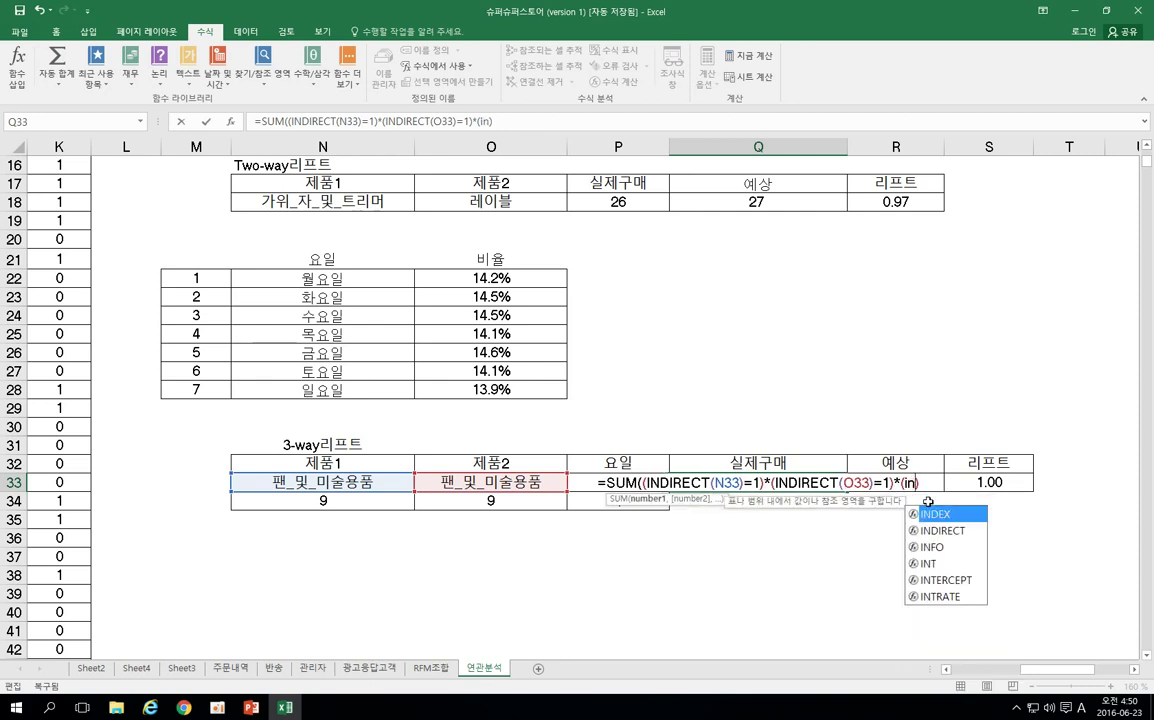
text(di)
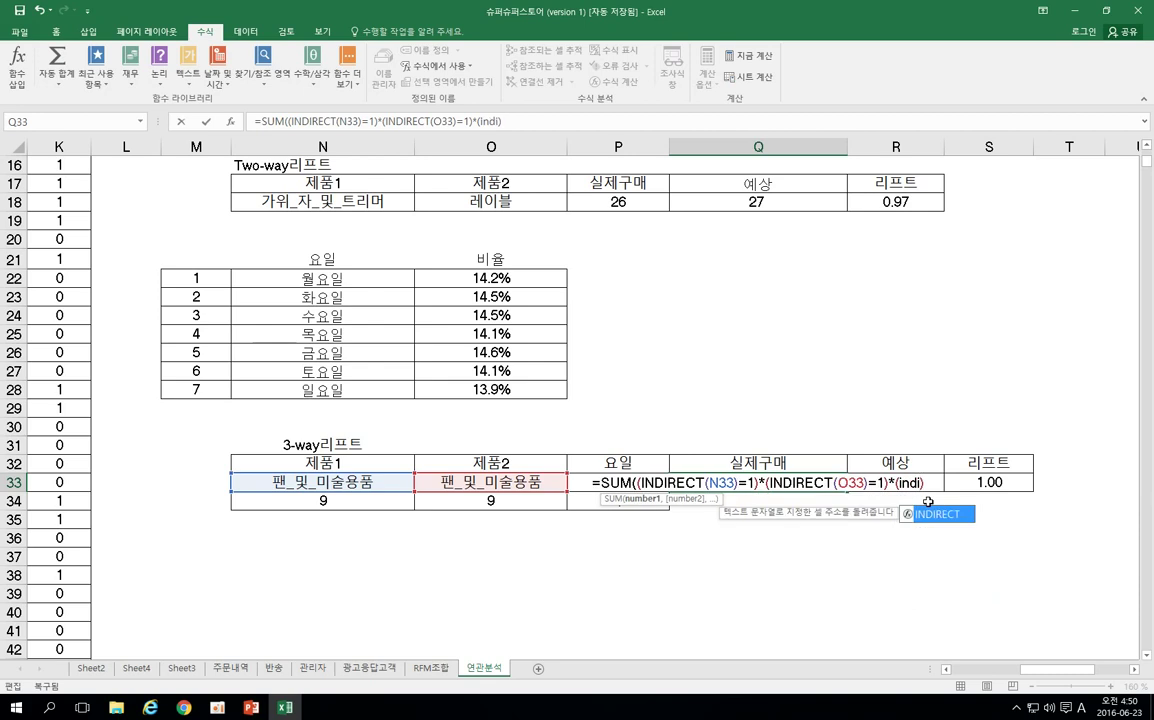
text(re)
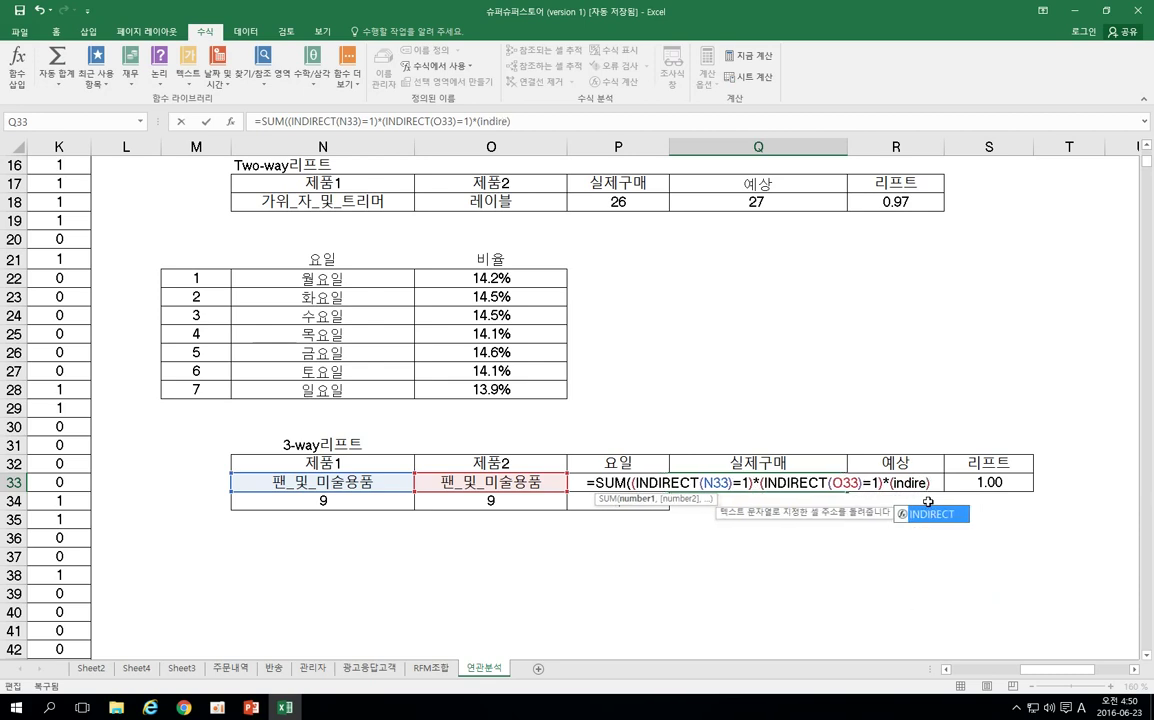
text(ct()
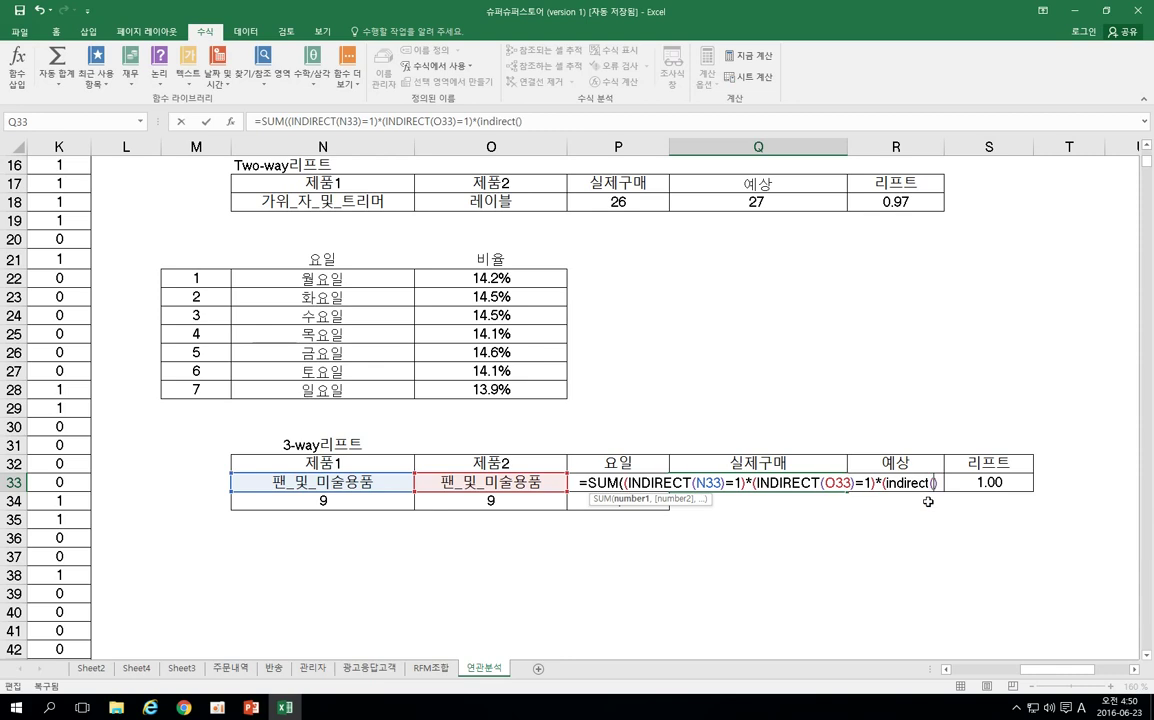
key(Left)
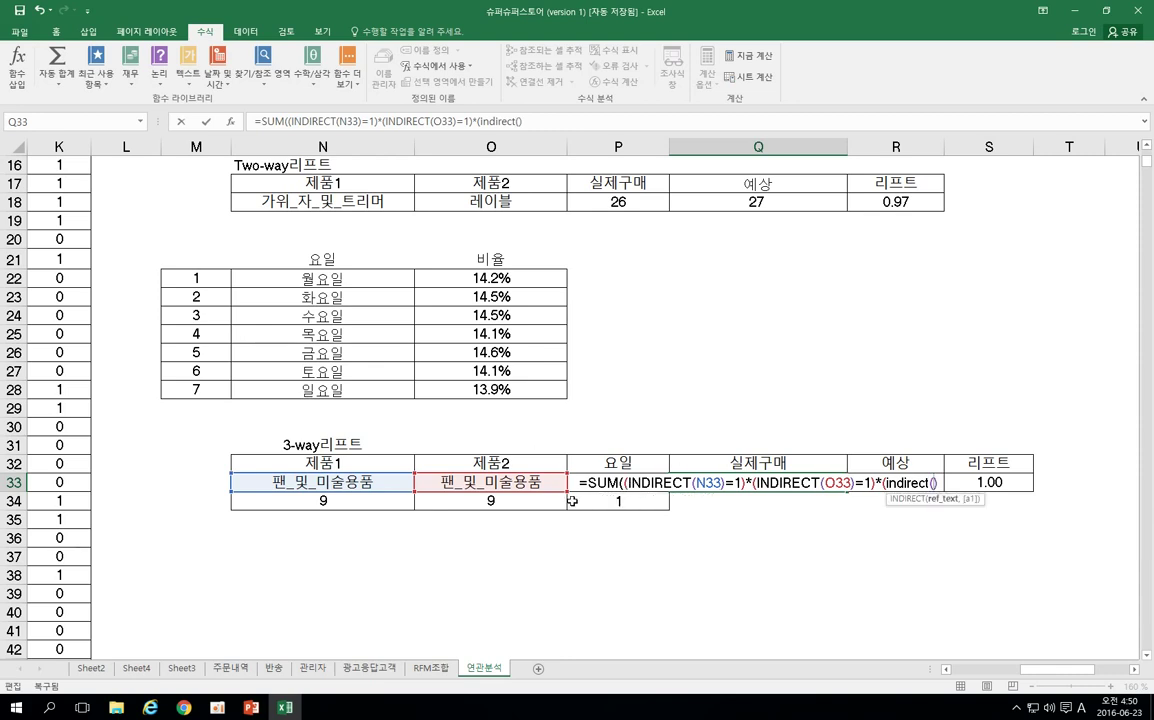
Complete the third condition as INDIRECT(P32)=P33, close the SUM and enter Q33 as an array formula.
click(625, 462)
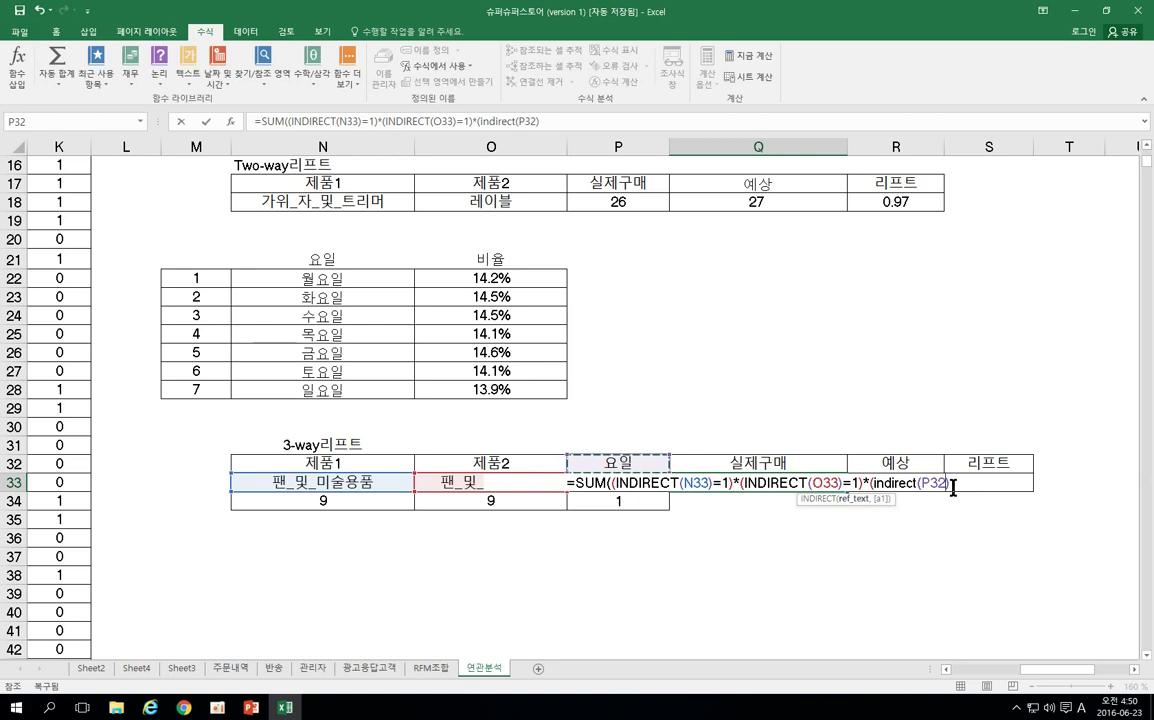
text())
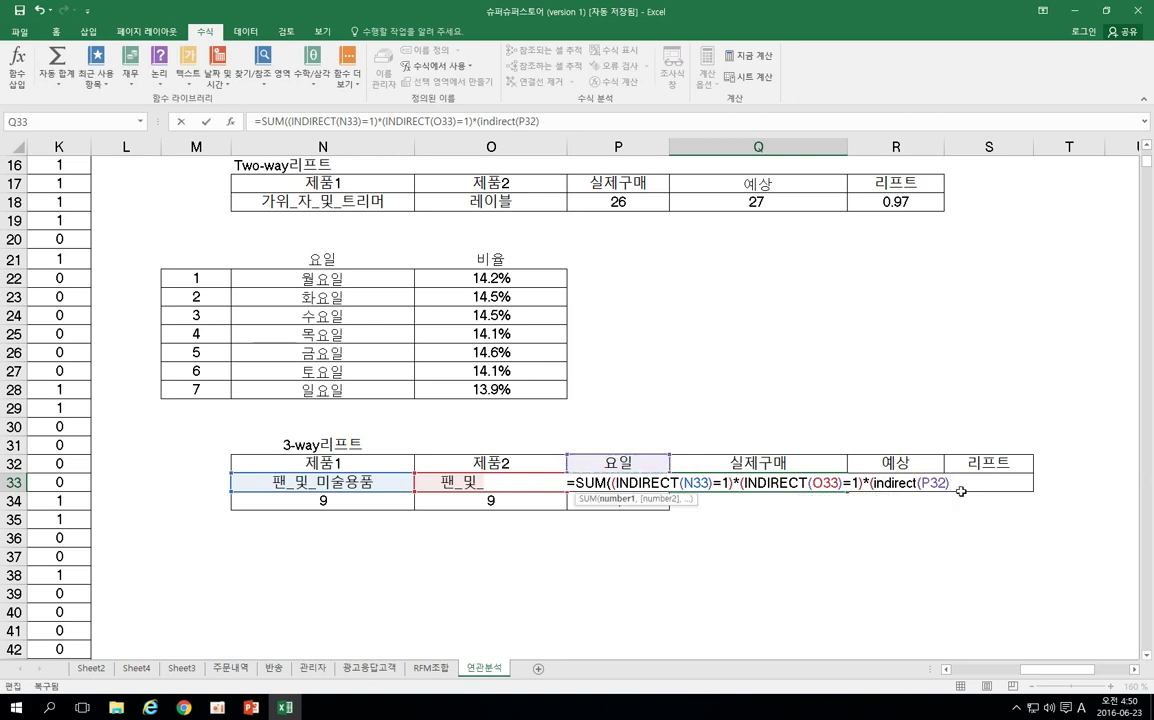
text(=)
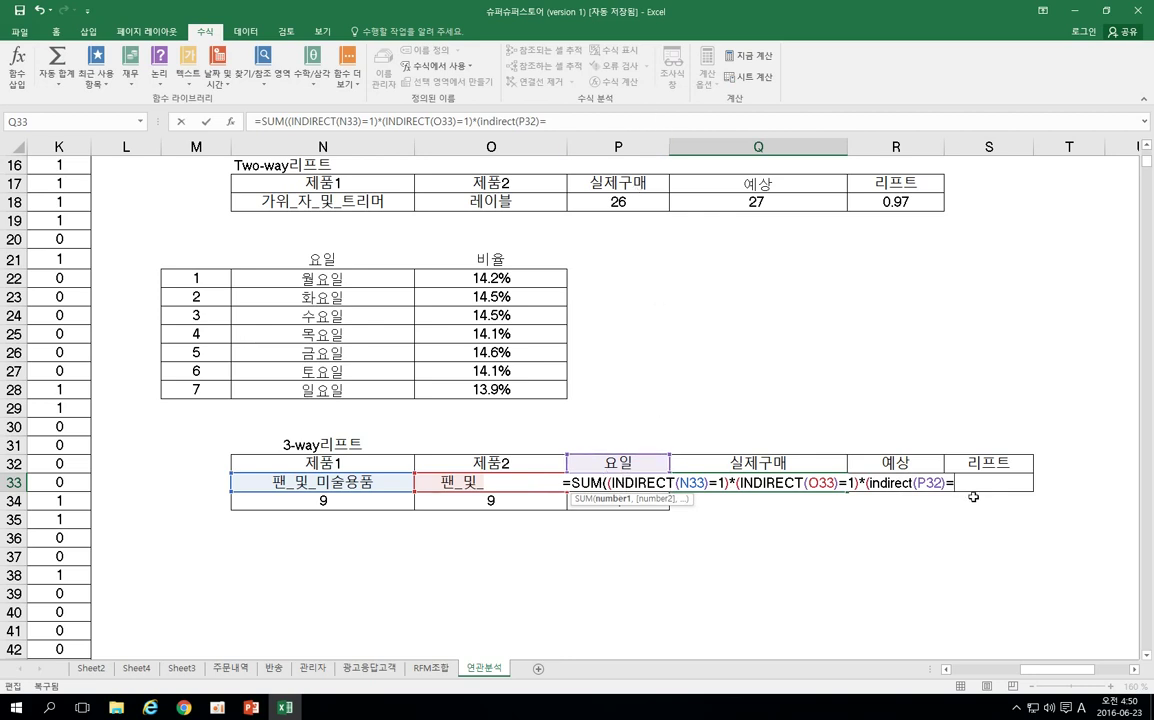
text(p33)
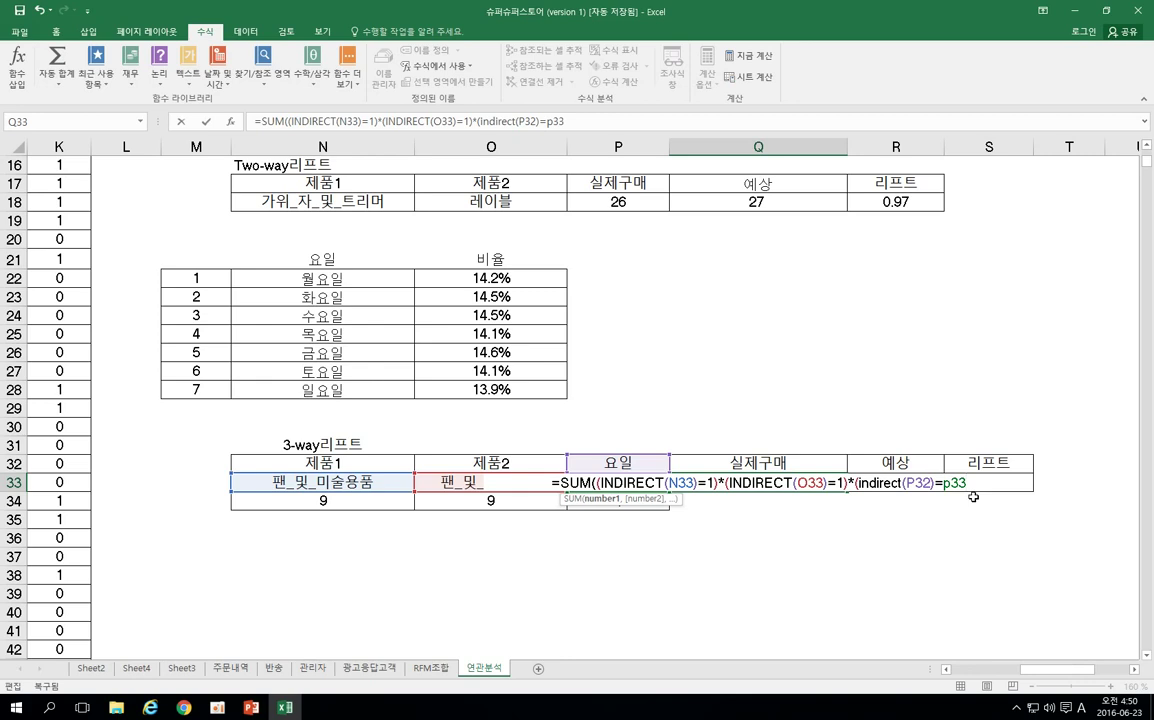
text())
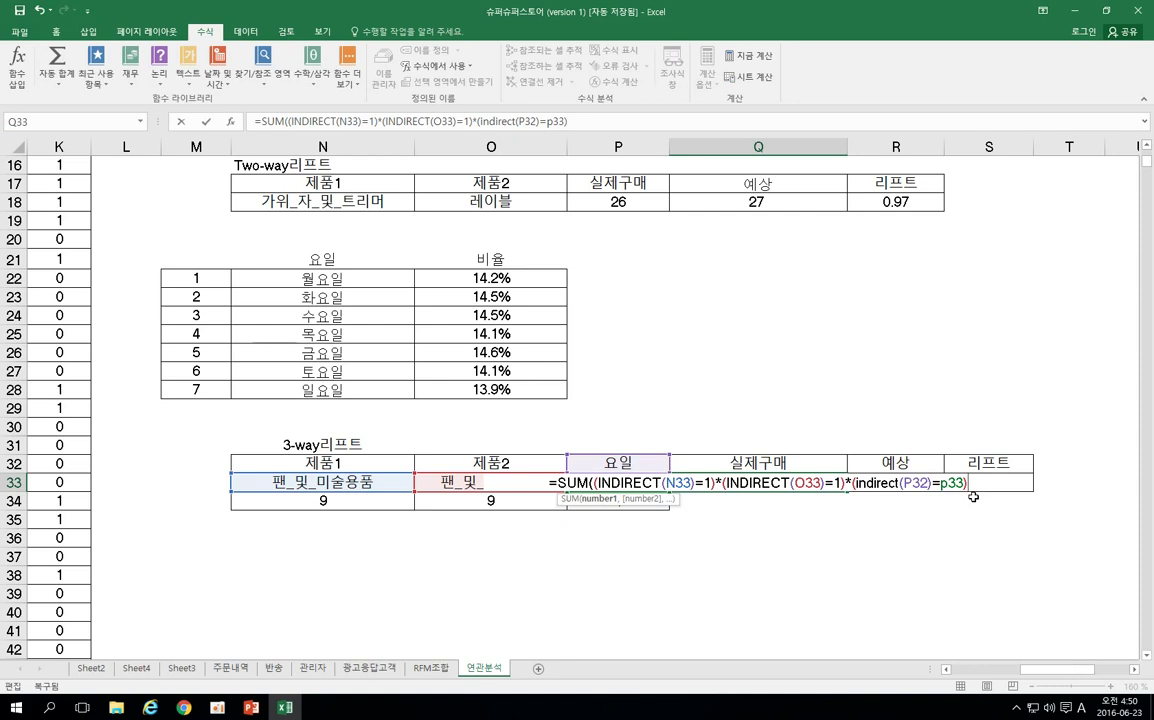
text())
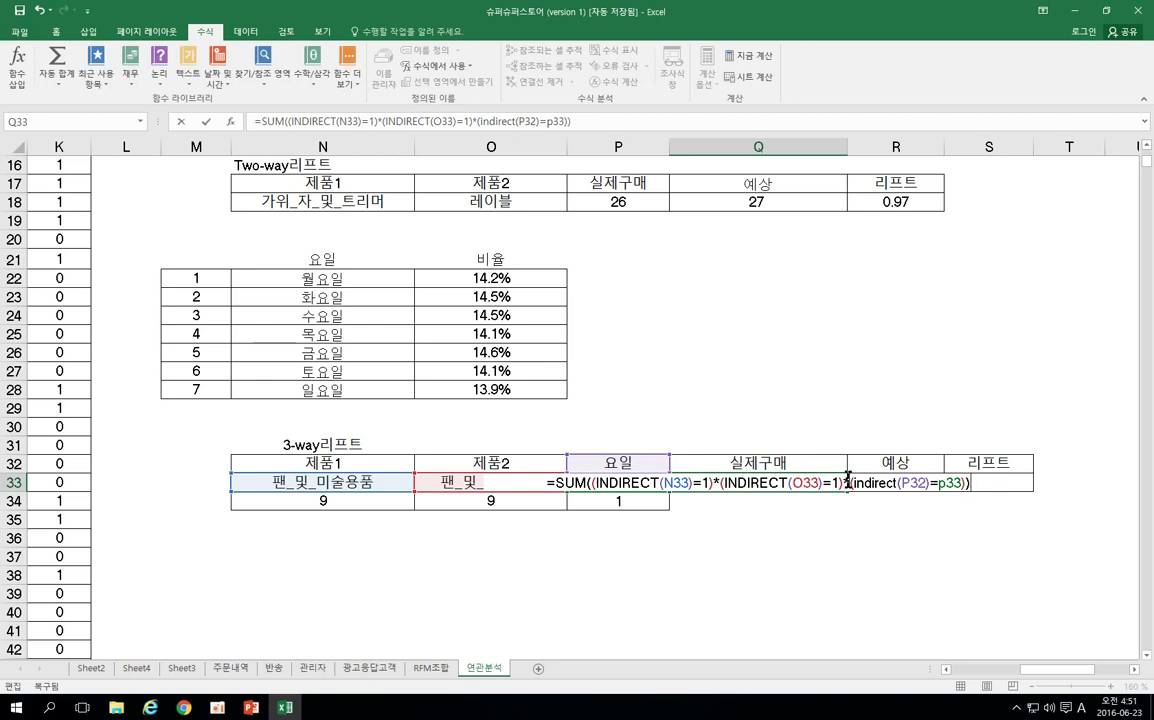
key(ctrl+shift+Return)
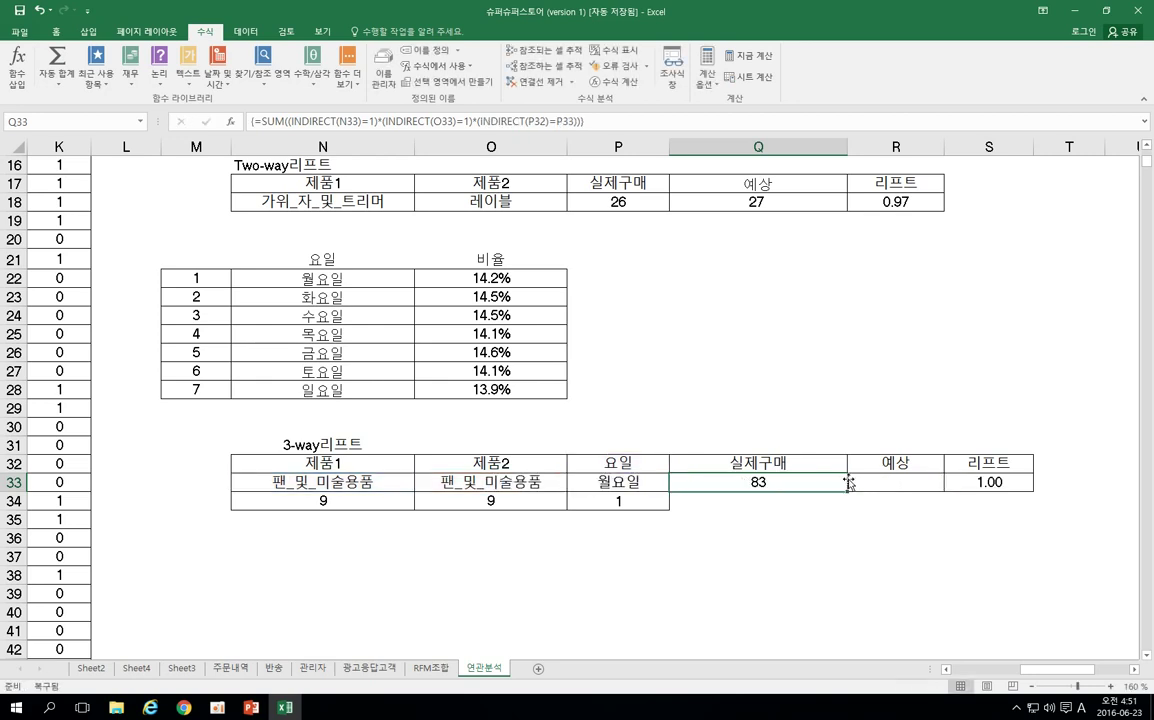
Copy the Ctrl+Shift+Enter graphic beneath the 실제구매 formula on slide 9 in PowerPoint and paste it into the Excel 연관분석 sheet.
click(812, 522)
click(763, 482)
click(251, 708)
click(769, 276)
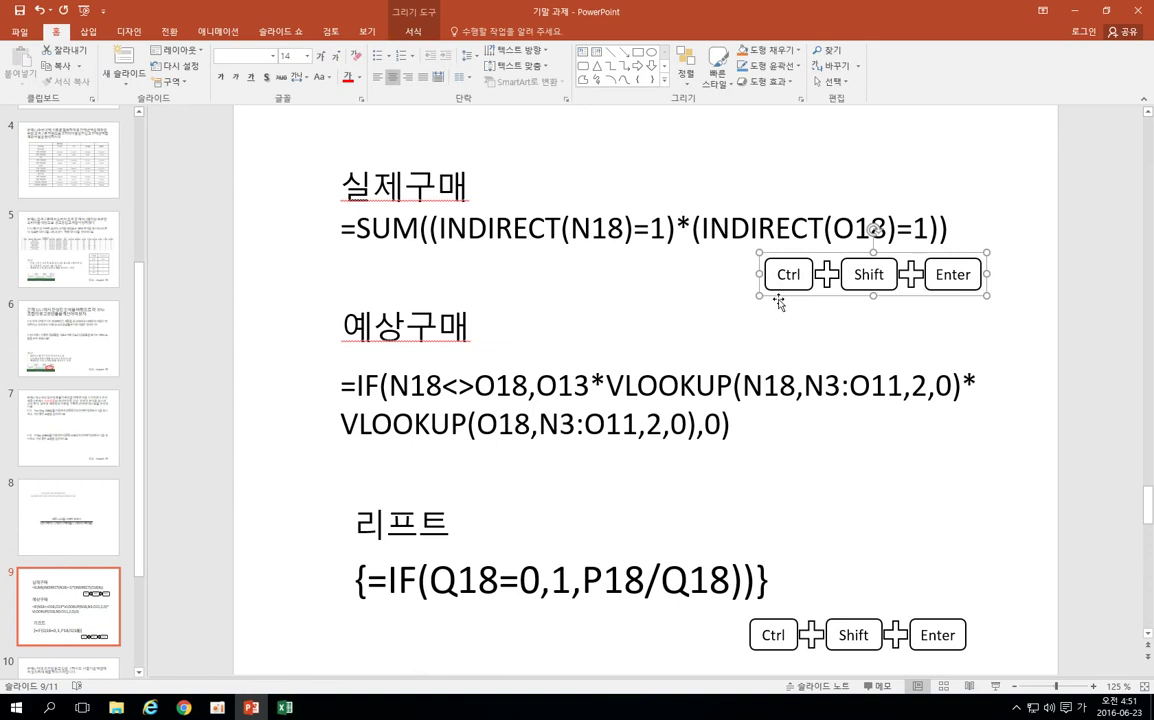
key(ctrl+c)
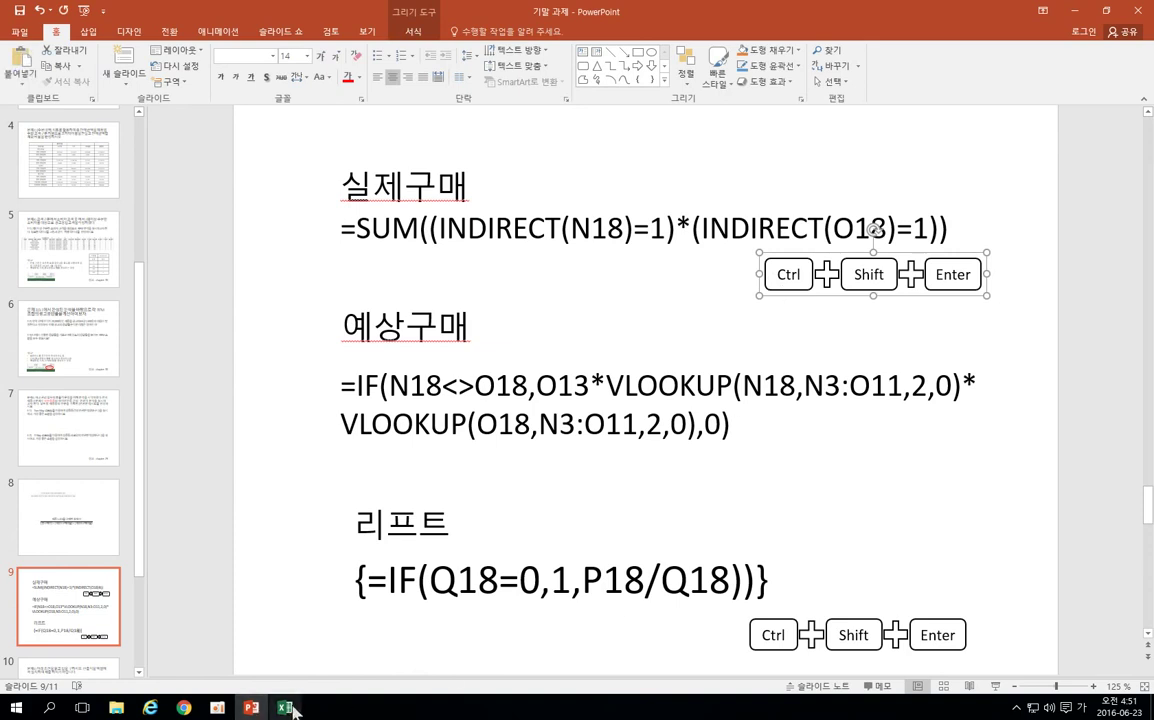
key(alt+Tab)
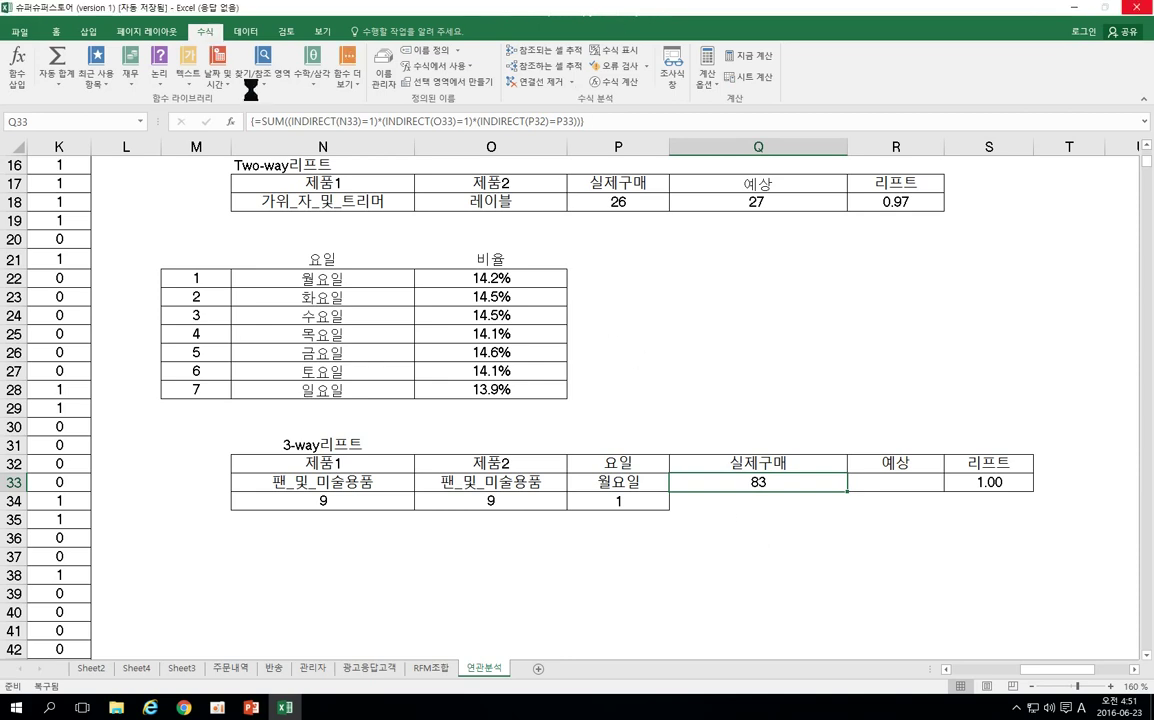
key(ctrl+v)
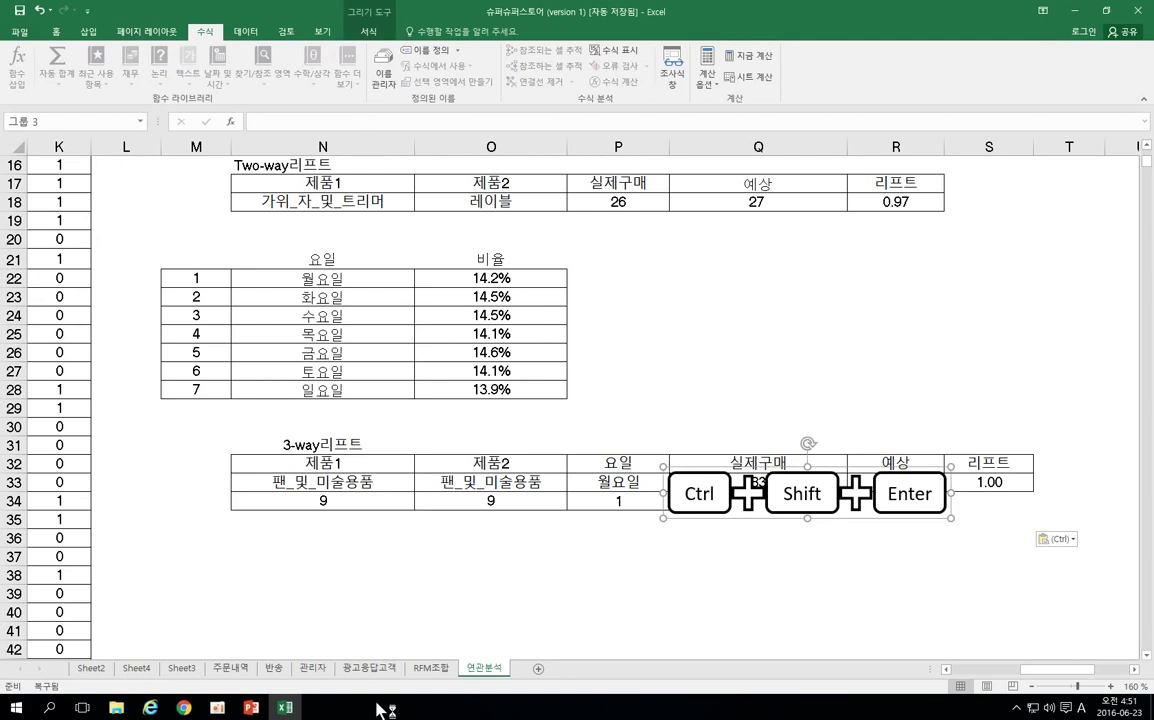
Move the pasted Ctrl+Shift+Enter graphic below the 3-way리프트 table, to about rows 38–39, and make it slightly less tall.
drag(870, 527, 858, 604)
mouse_move(942, 597)
mouse_down()
mouse_move(876, 584)
mouse_move(909, 601)
mouse_move(941, 586)
mouse_up()
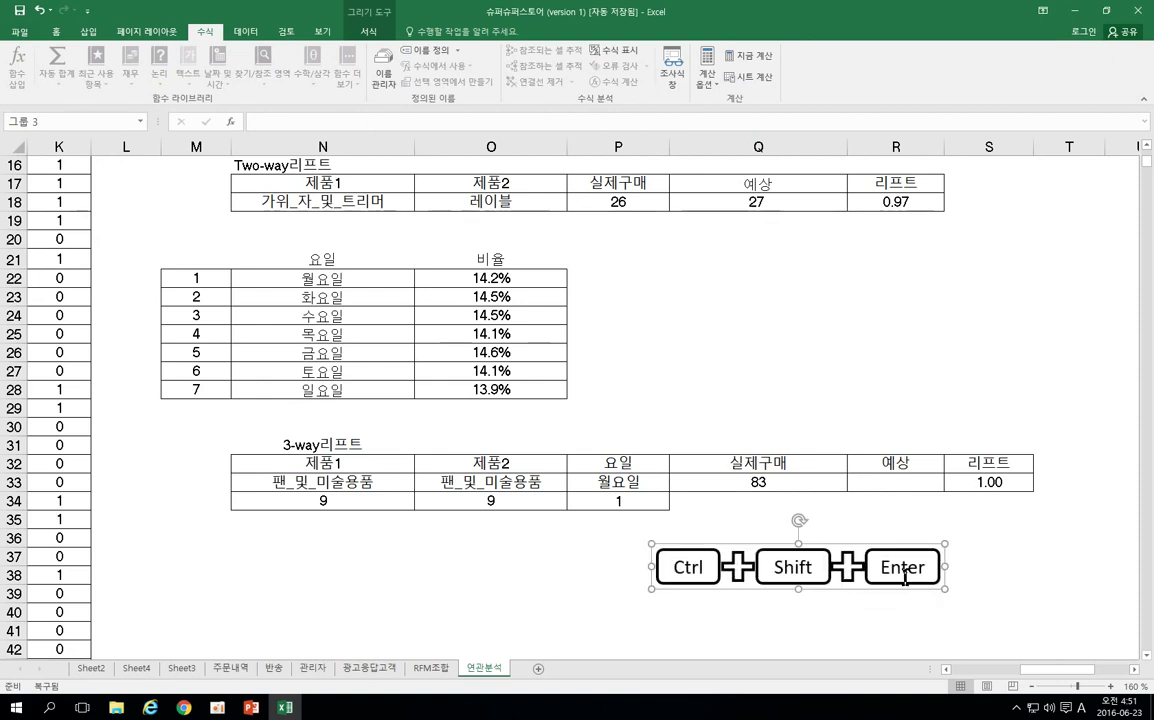
drag(896, 542, 855, 576)
click(745, 482)
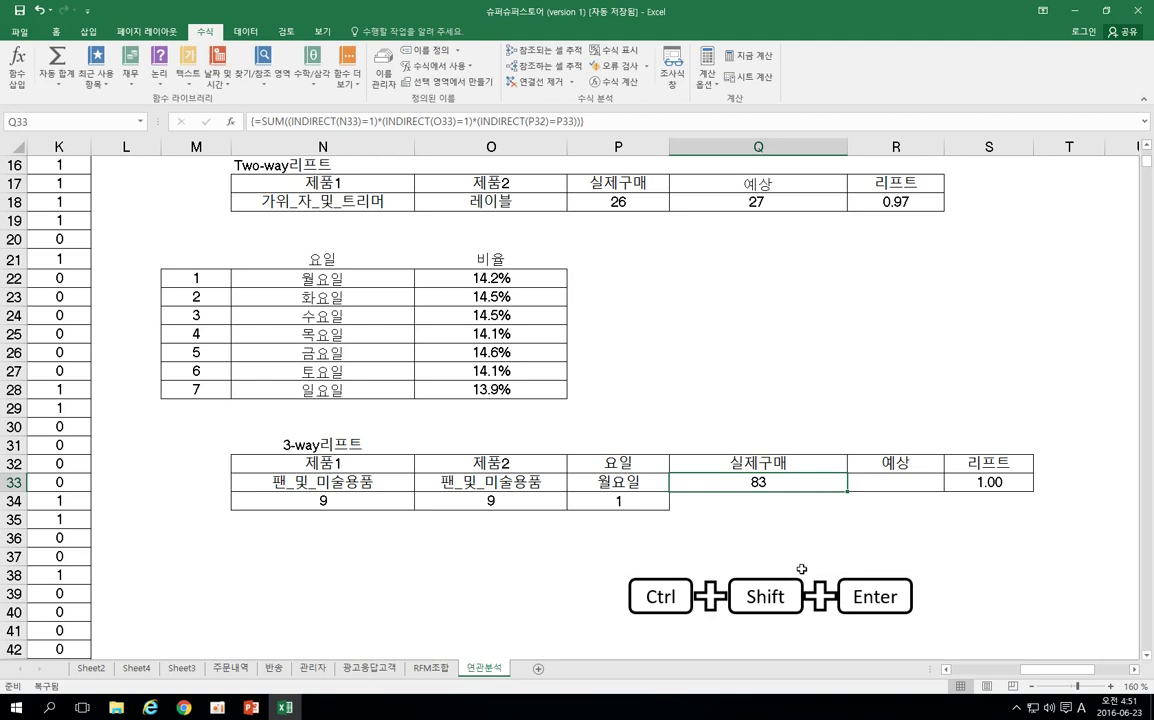
Copy the Two-way리프트 예상 formula from Q18 into the 3-way리프트 예상 cell R33.
click(884, 538)
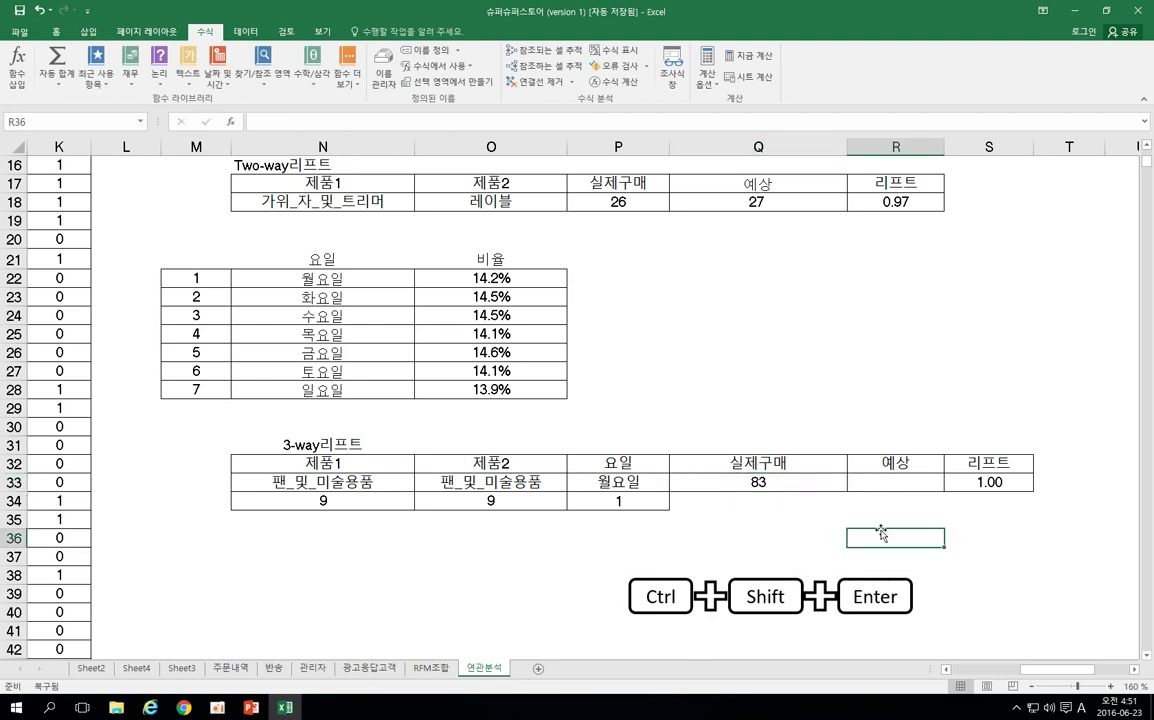
click(732, 202)
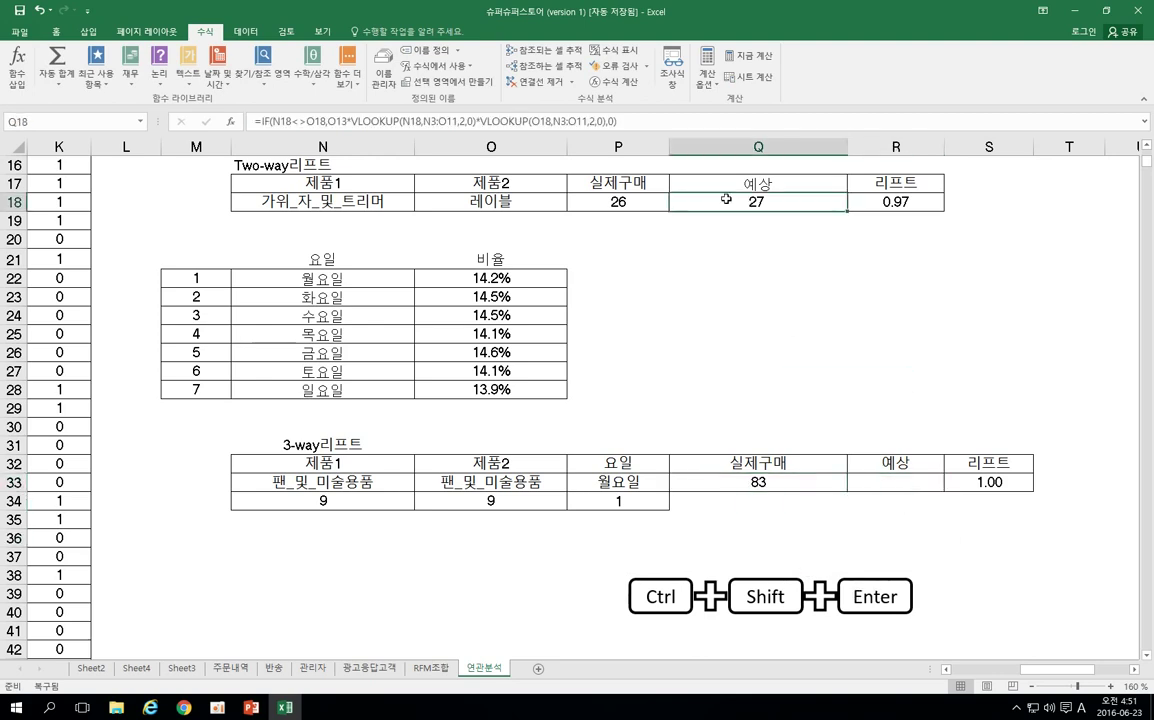
key(ctrl+c)
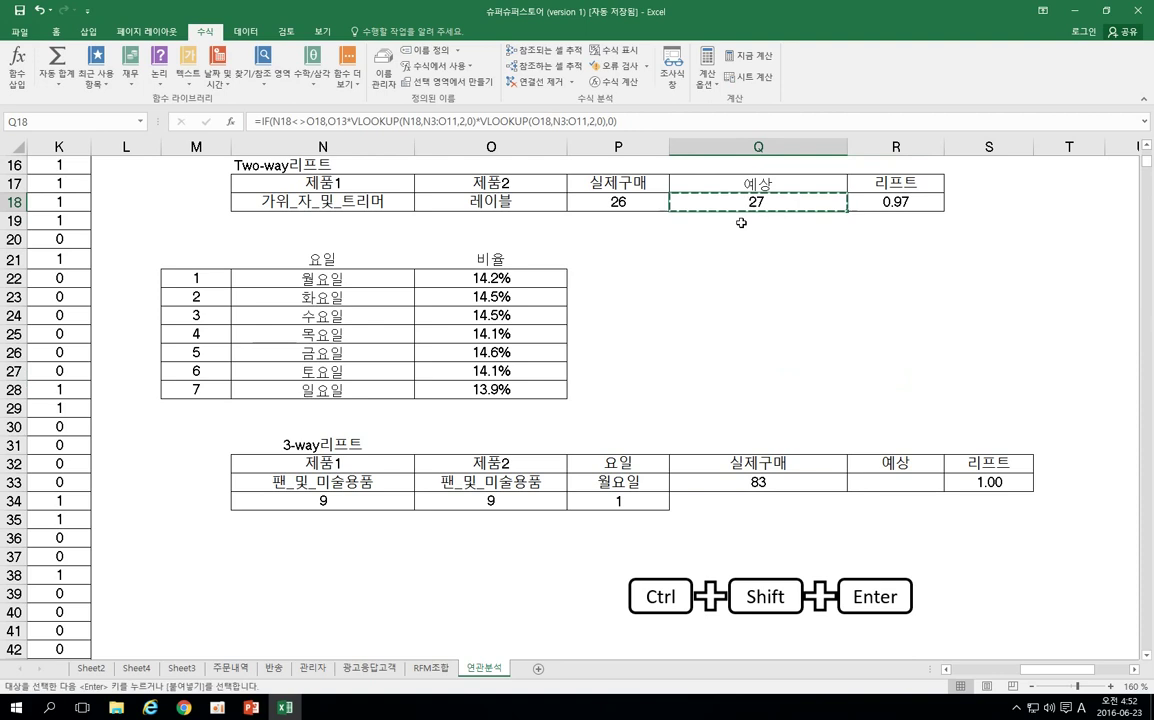
click(886, 484)
key(ctrl+v)
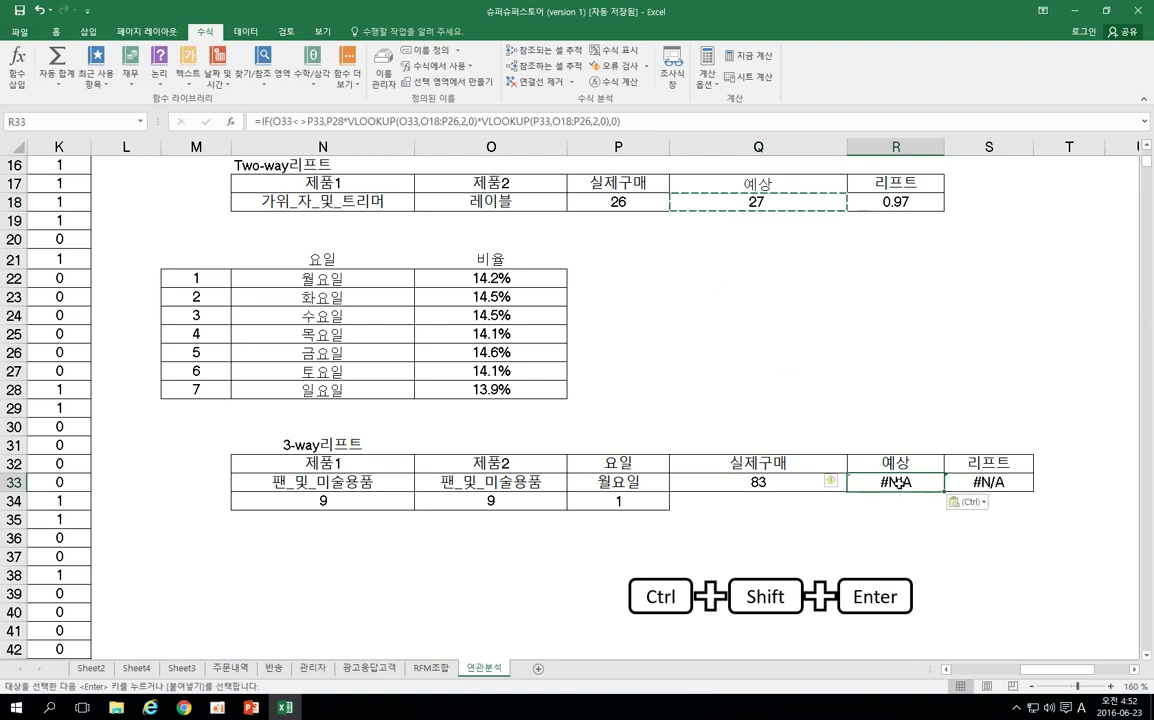
Change the IF condition in the R33 formula to N33<>O33 so it compares 제품1 with 제품2.
double_click(892, 485)
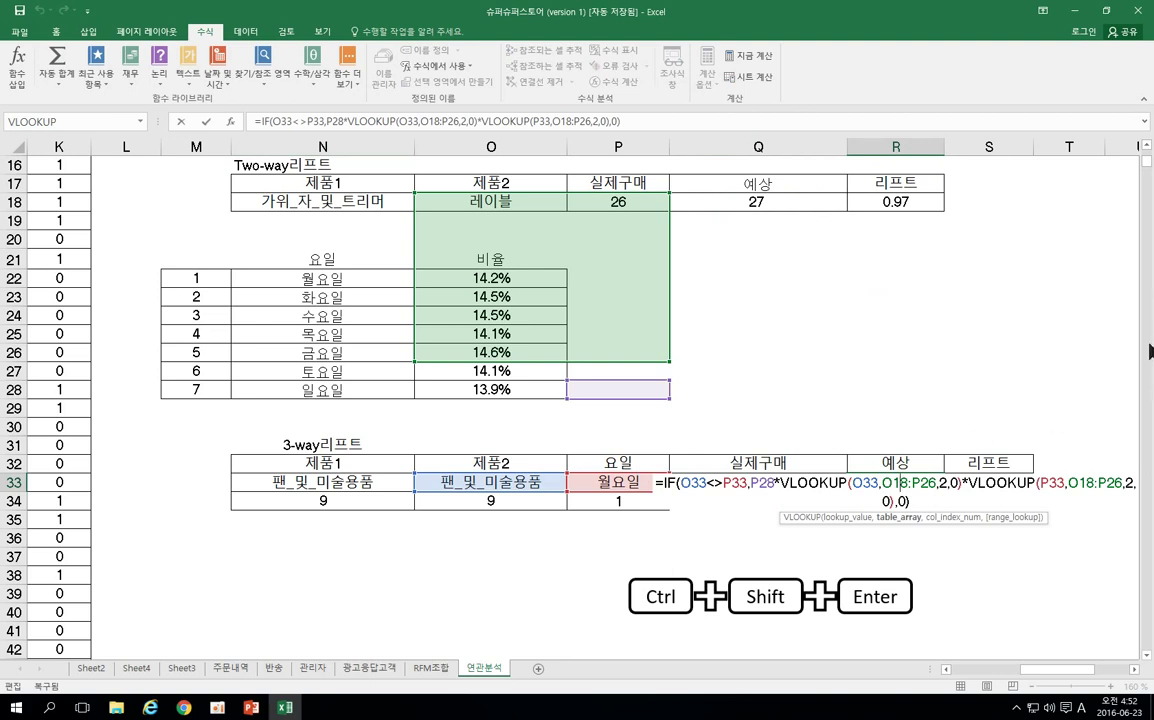
click(1147, 148)
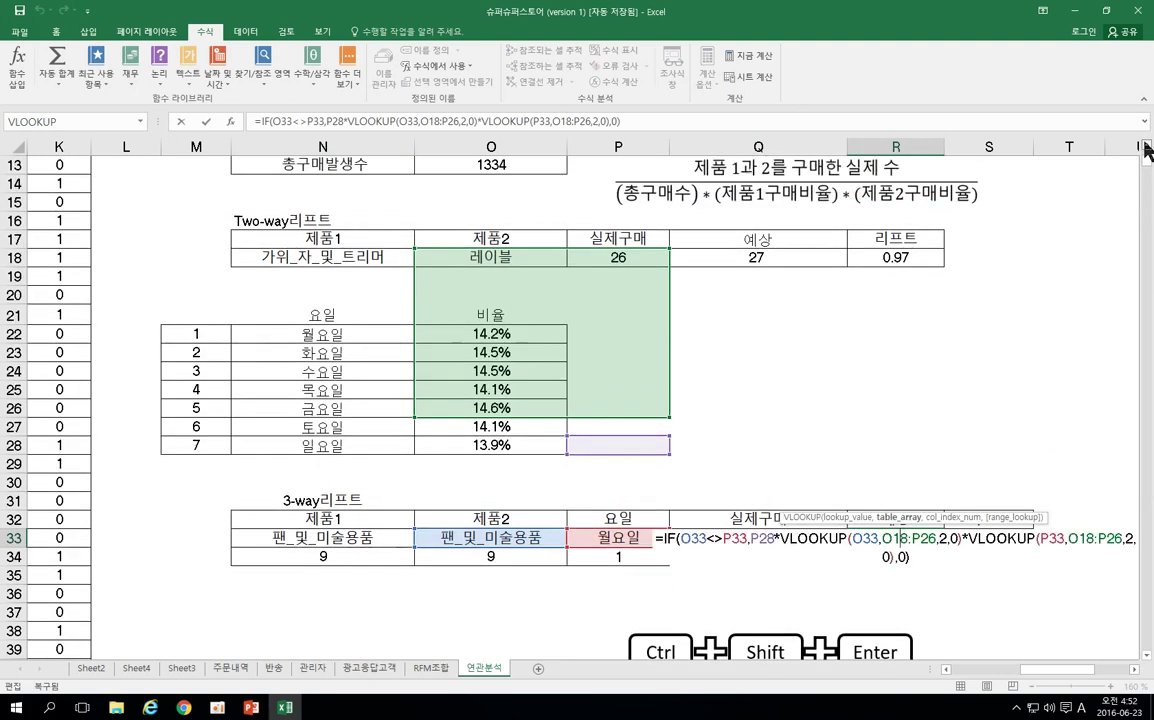
click(1147, 148)
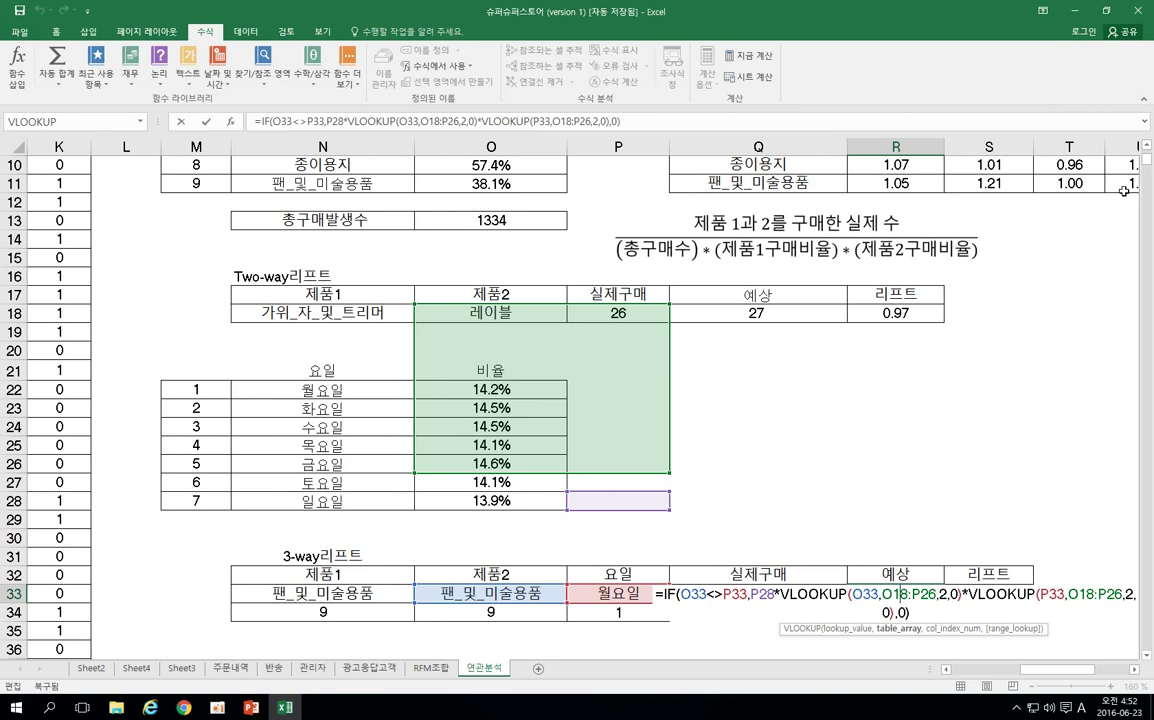
mouse_move(1147, 157)
mouse_down()
mouse_move(1148, 196)
mouse_move(1149, 165)
mouse_up()
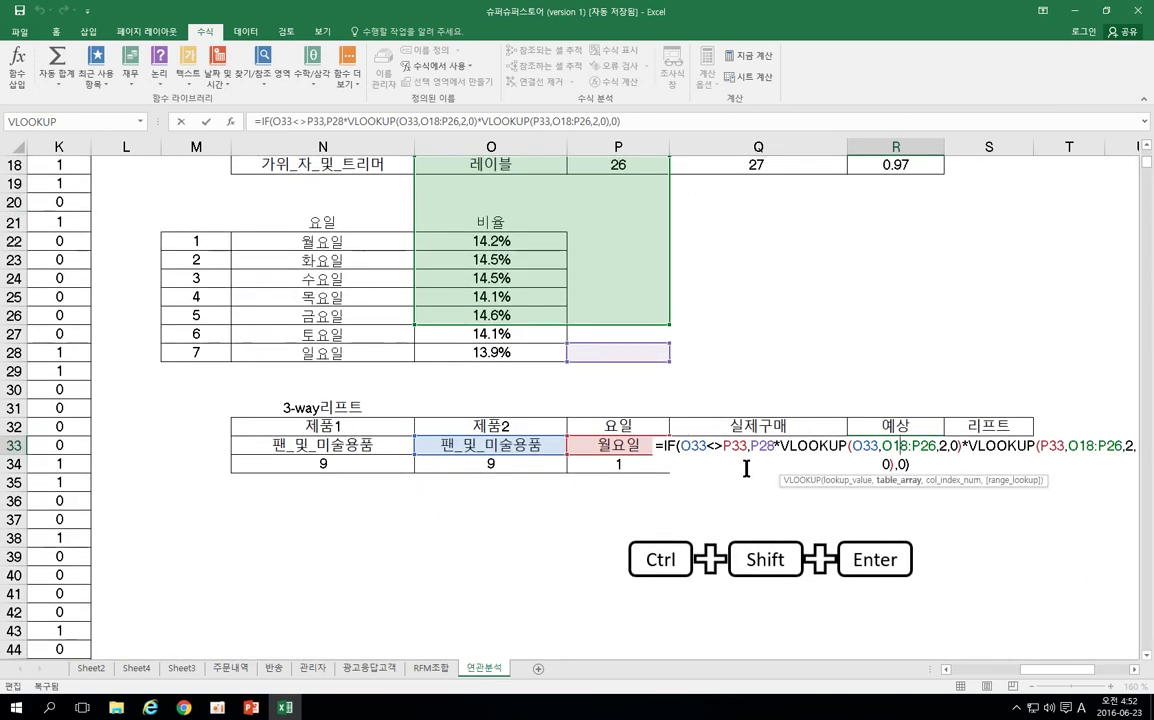
drag(745, 447, 679, 448)
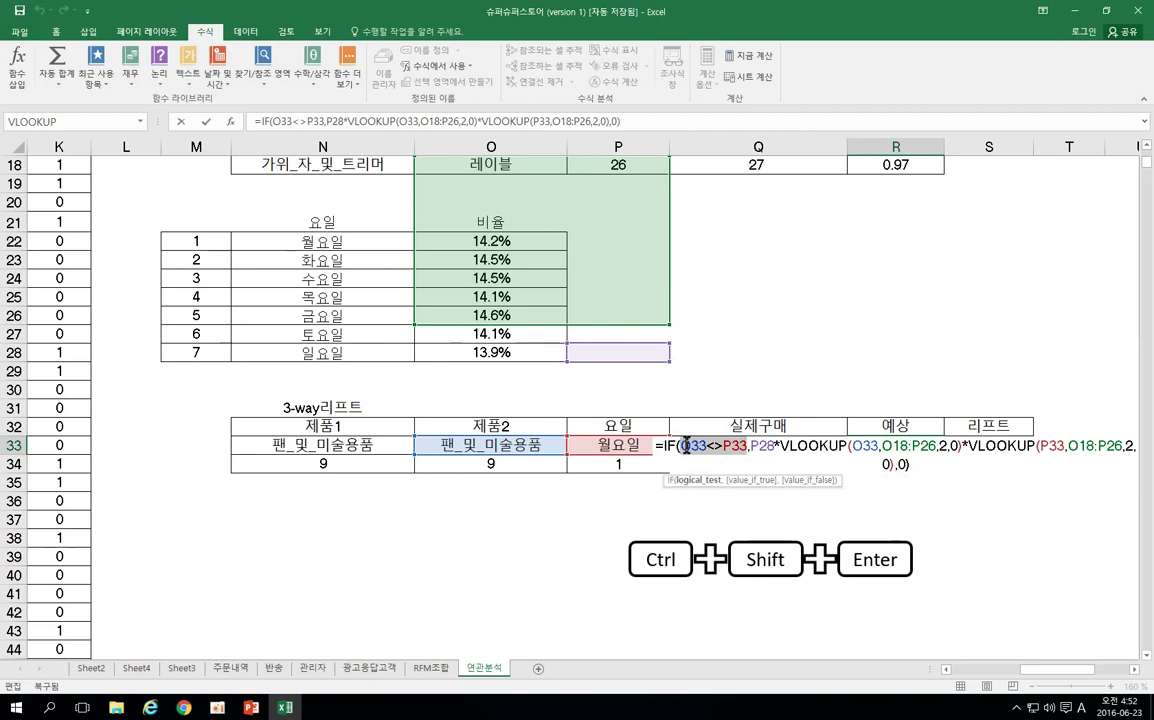
click(357, 441)
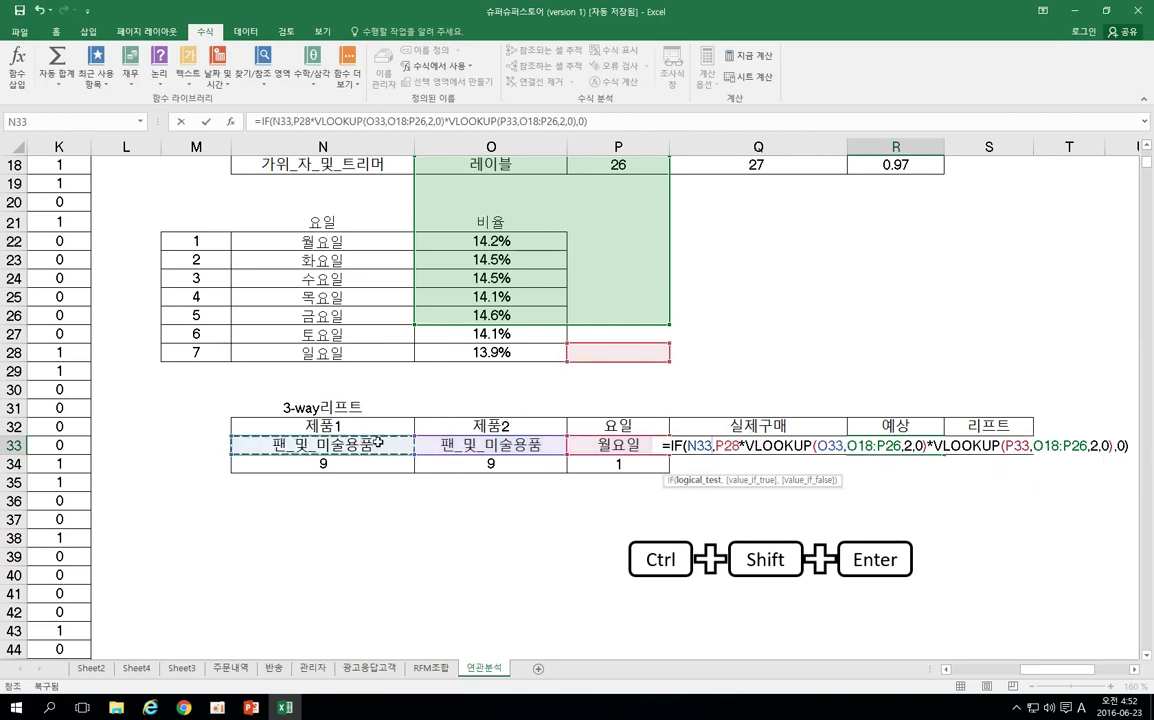
text(<)
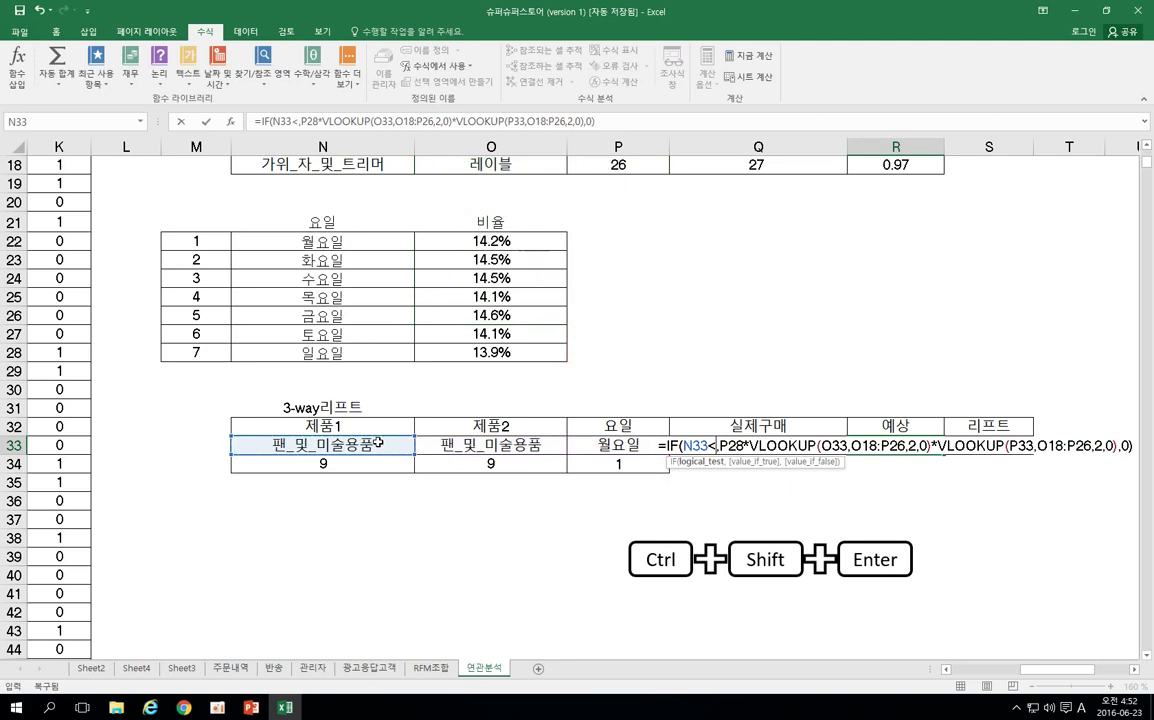
click(492, 446)
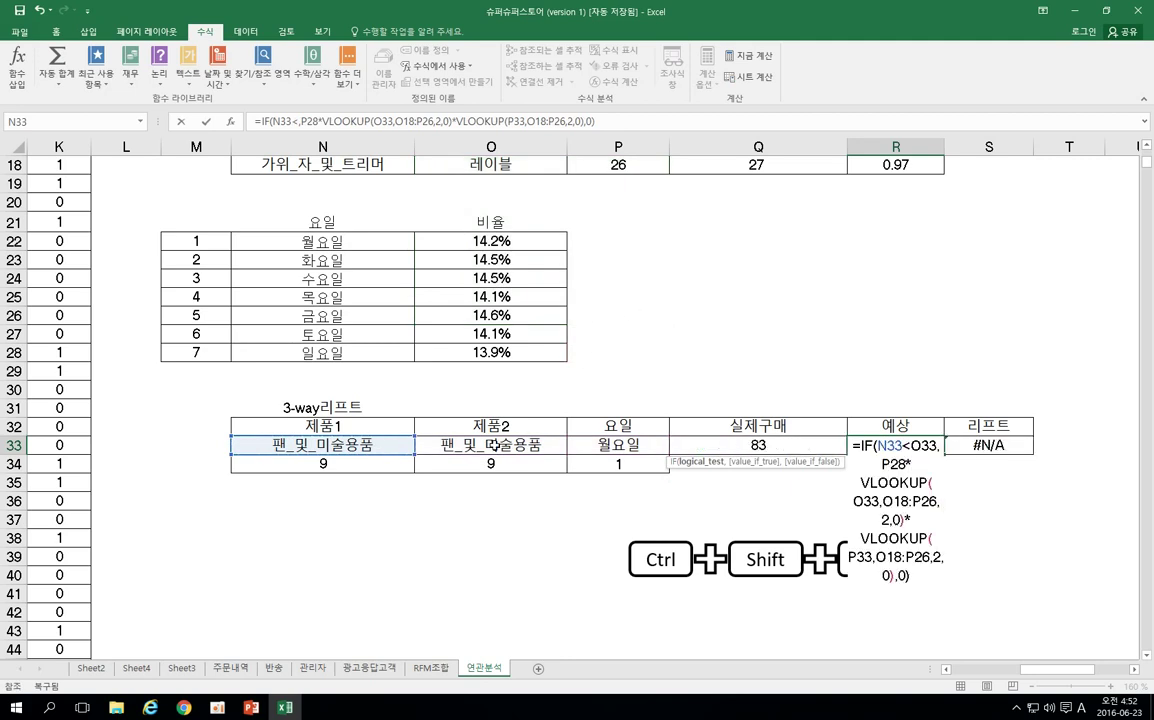
click(913, 451)
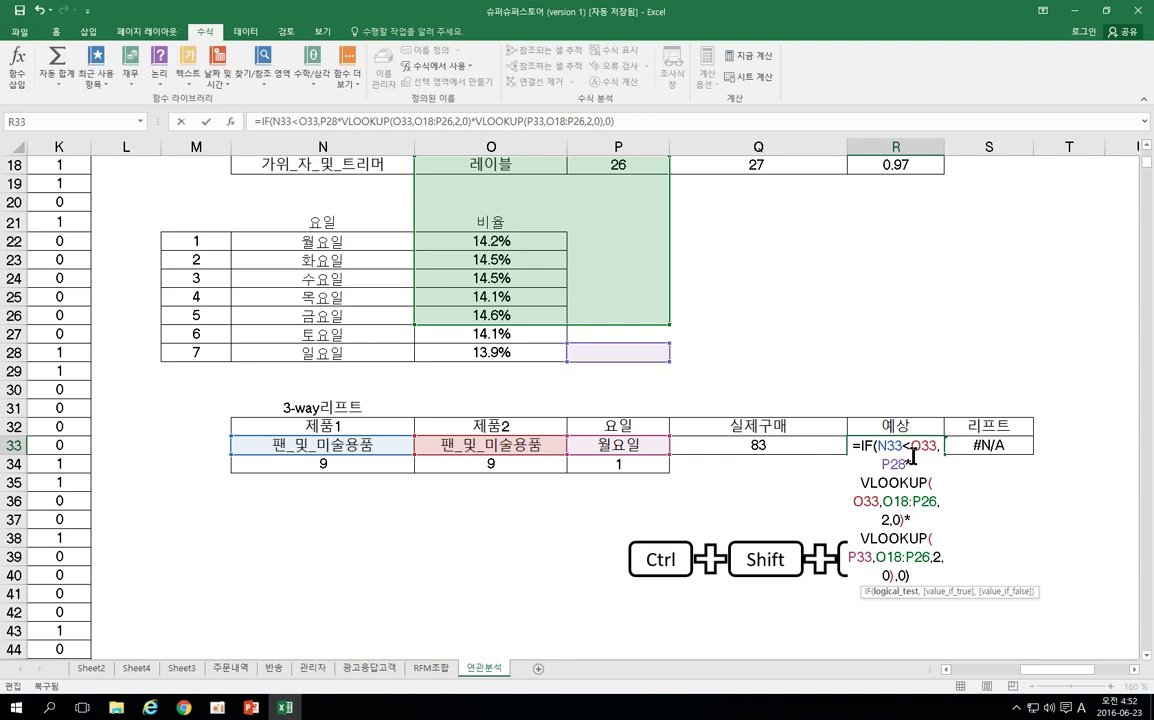
text(>)
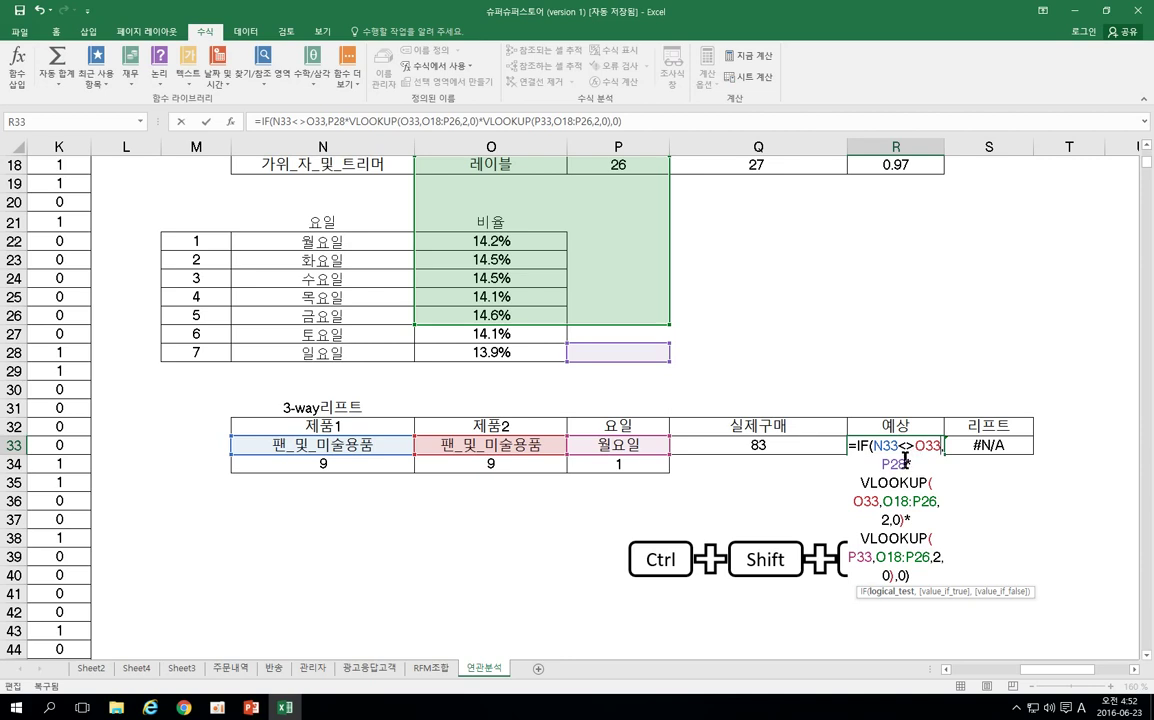
Replace the P28 reference in the R33 formula with the 총구매발생수 cell O13.
drag(901, 461, 878, 462)
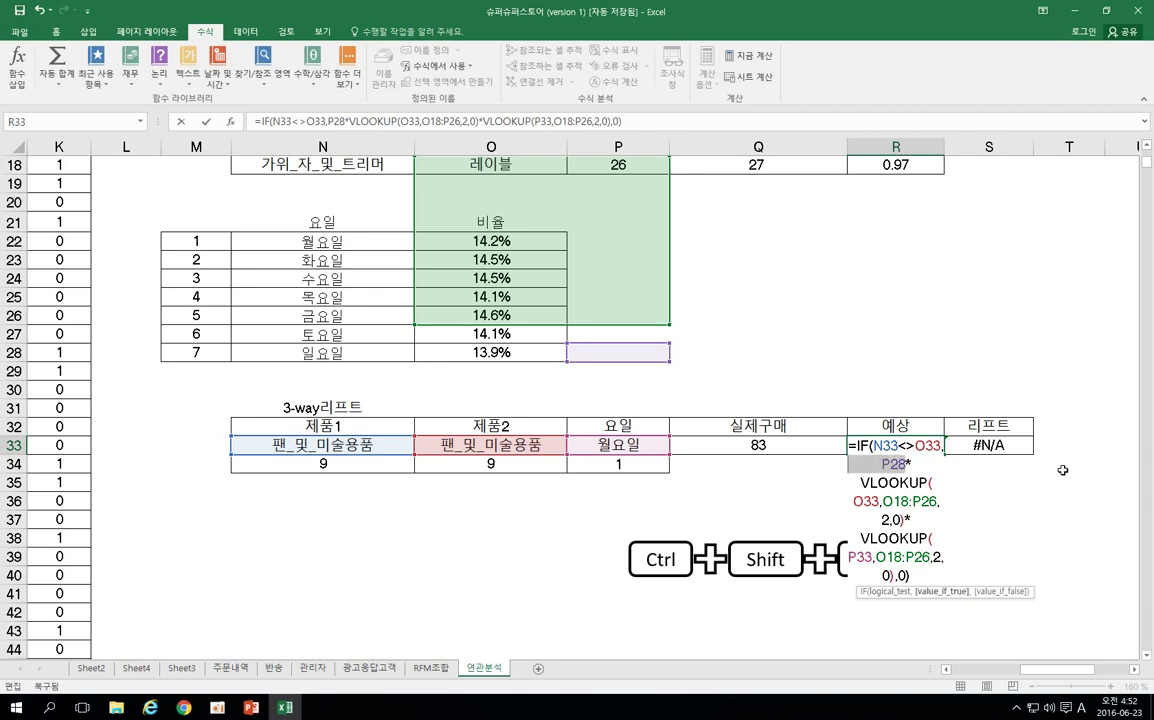
click(1147, 148)
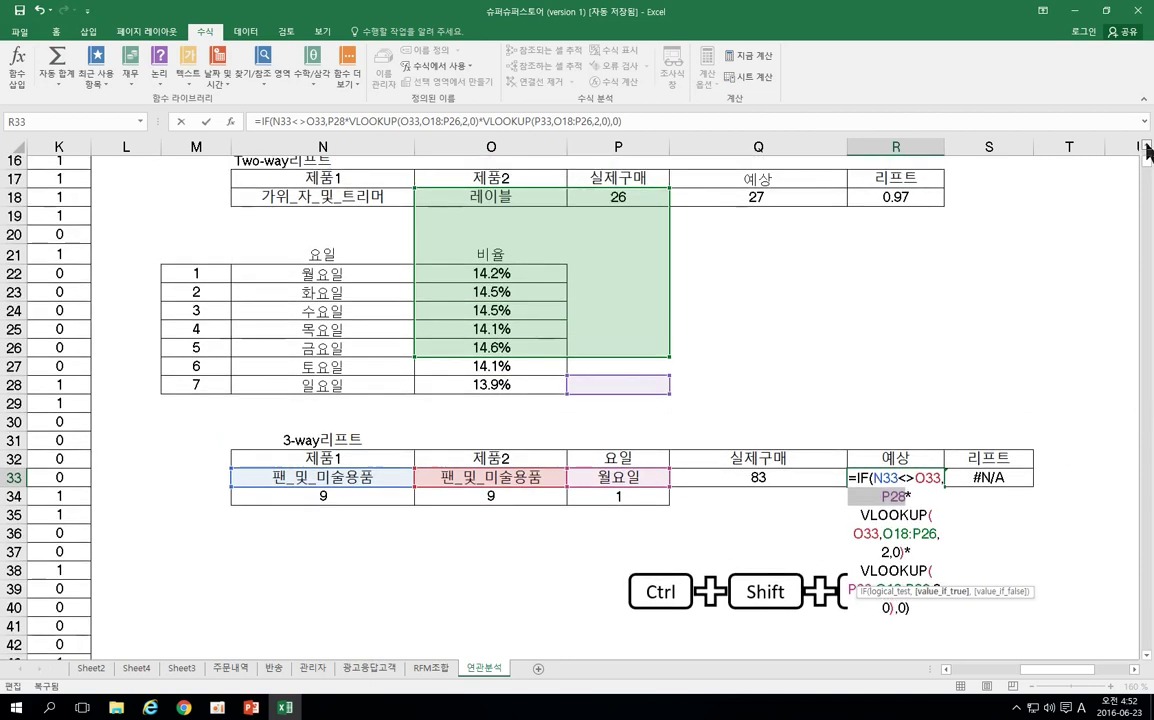
click(1147, 148)
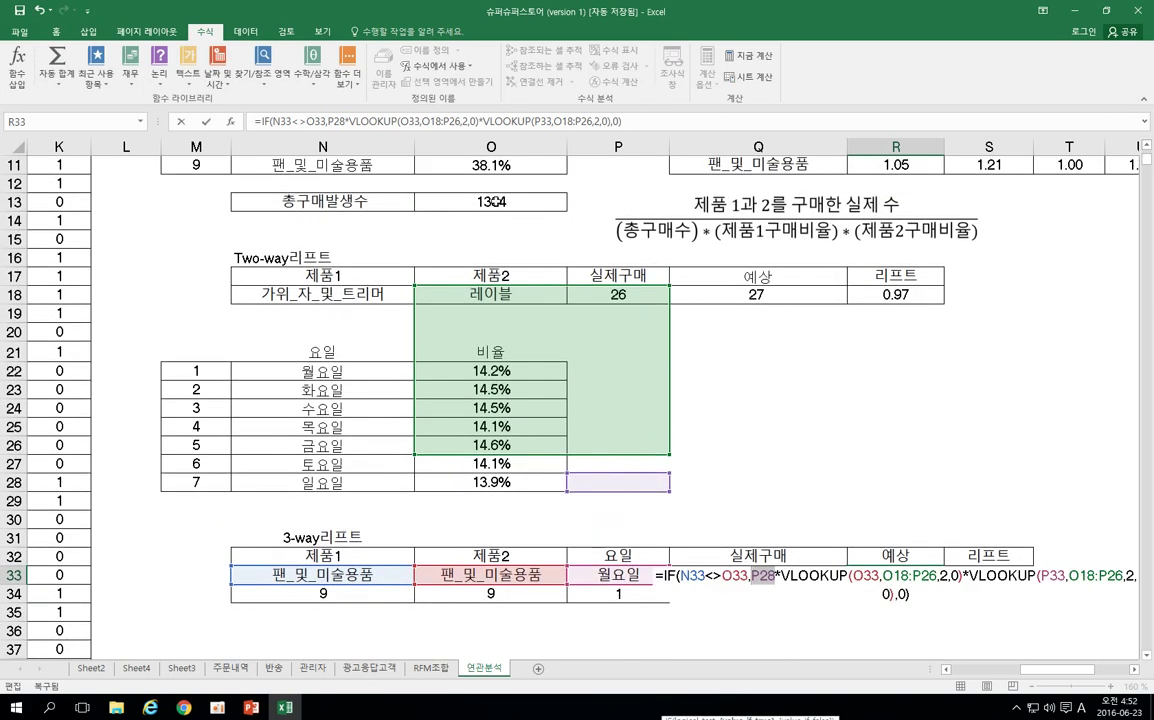
click(491, 201)
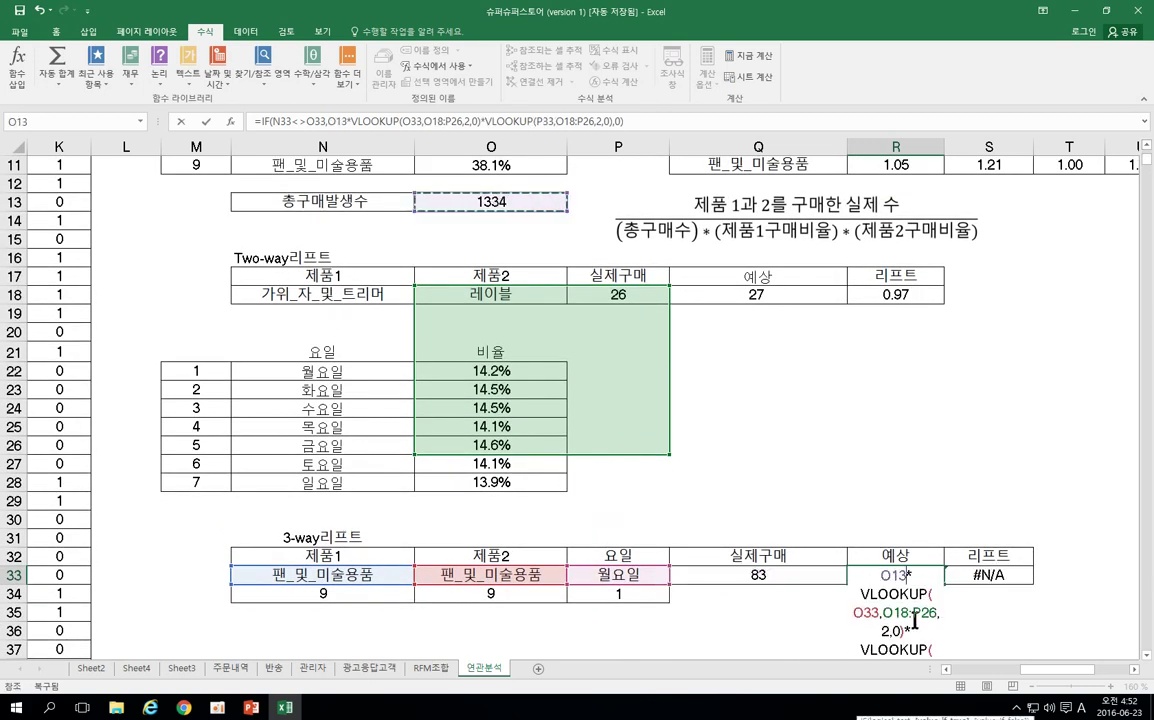
Set the first VLOOKUP in R33 to look up N33 in the product ratio table N3:O11.
double_click(851, 613)
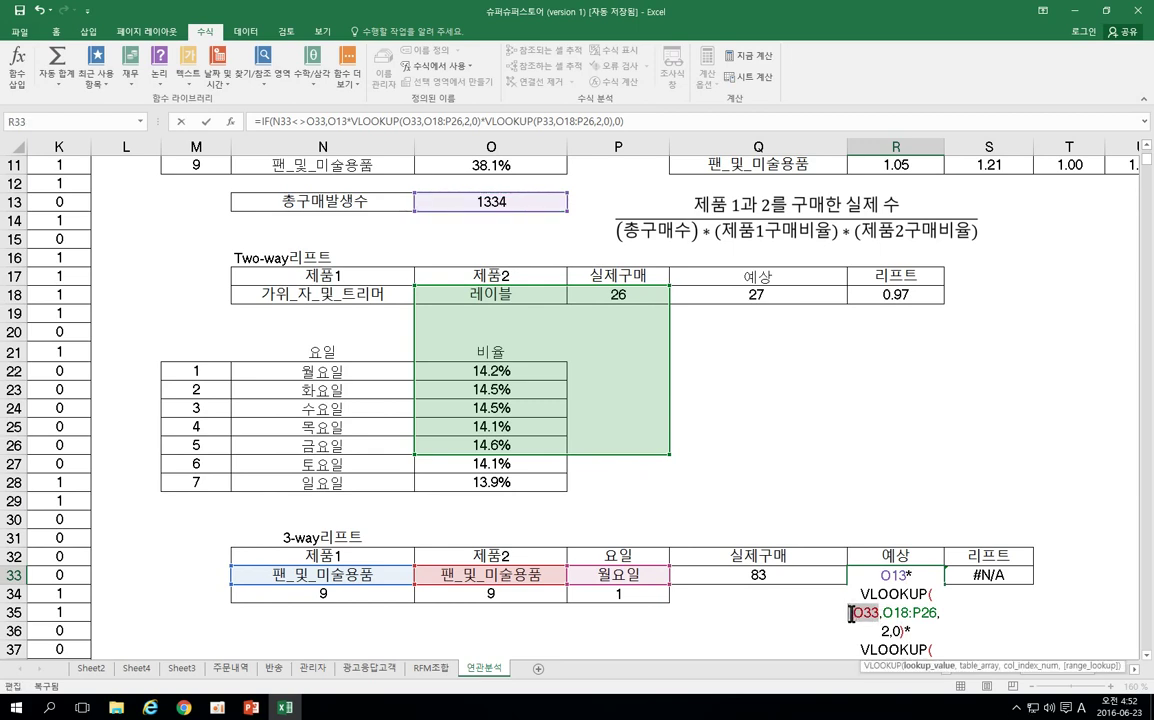
click(355, 573)
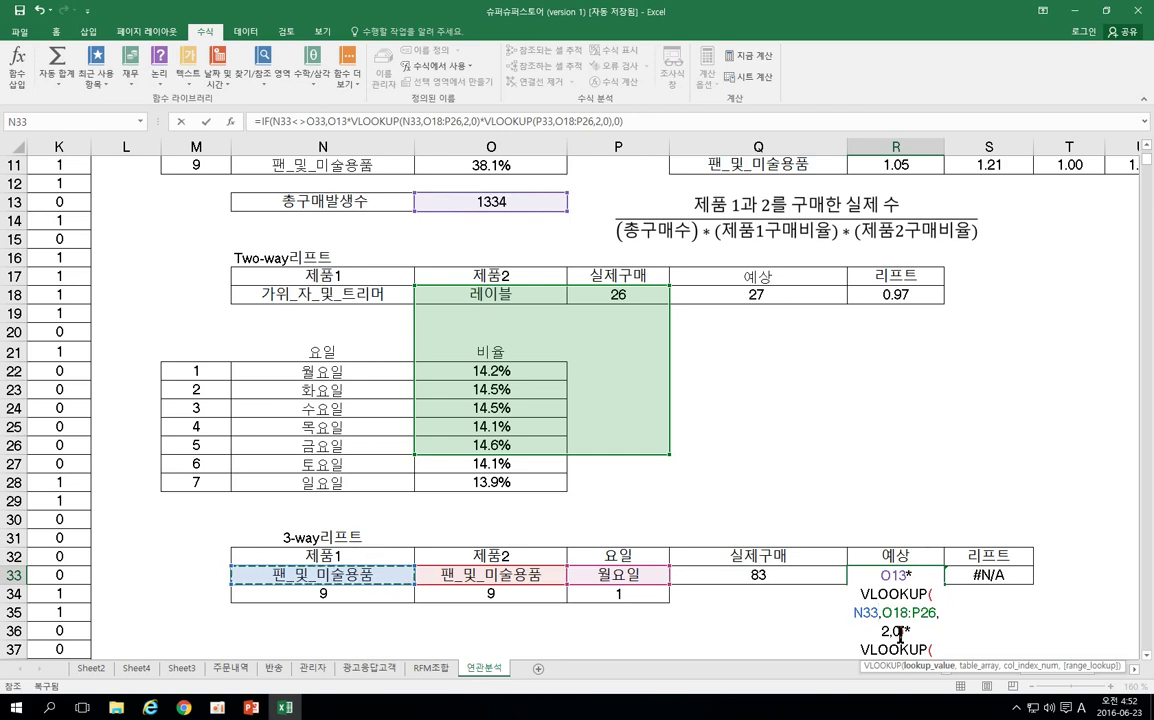
drag(882, 612, 935, 613)
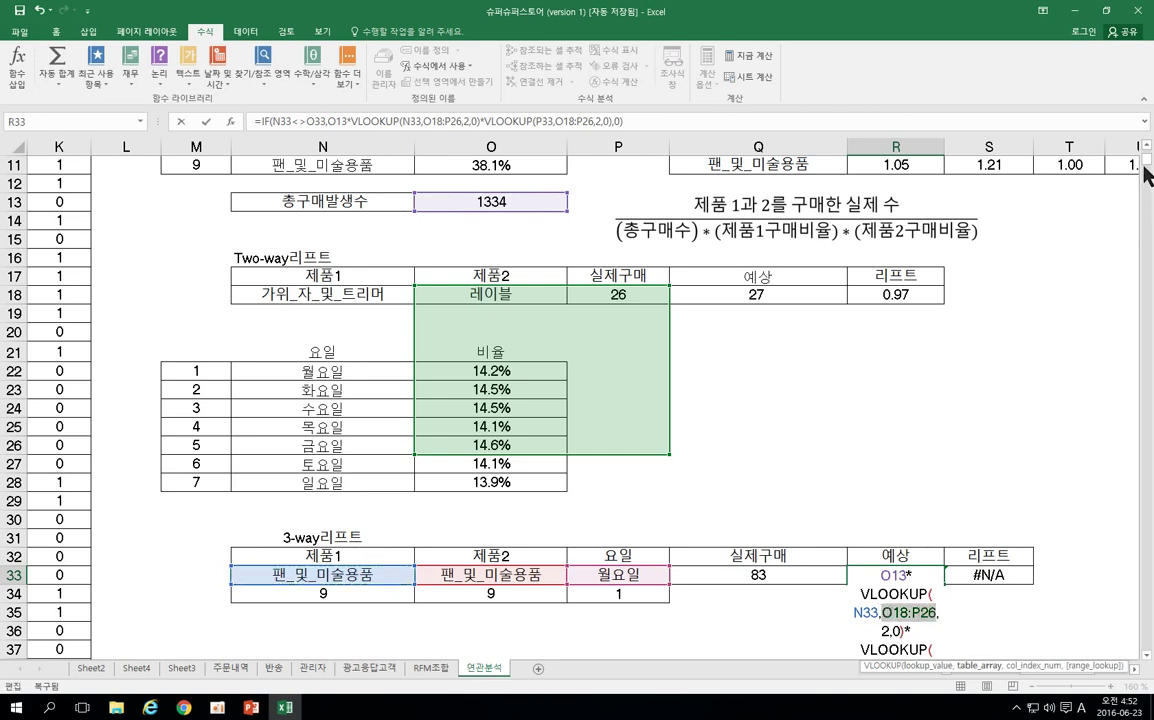
scroll(785, 232, up, 4)
drag(336, 247, 484, 396)
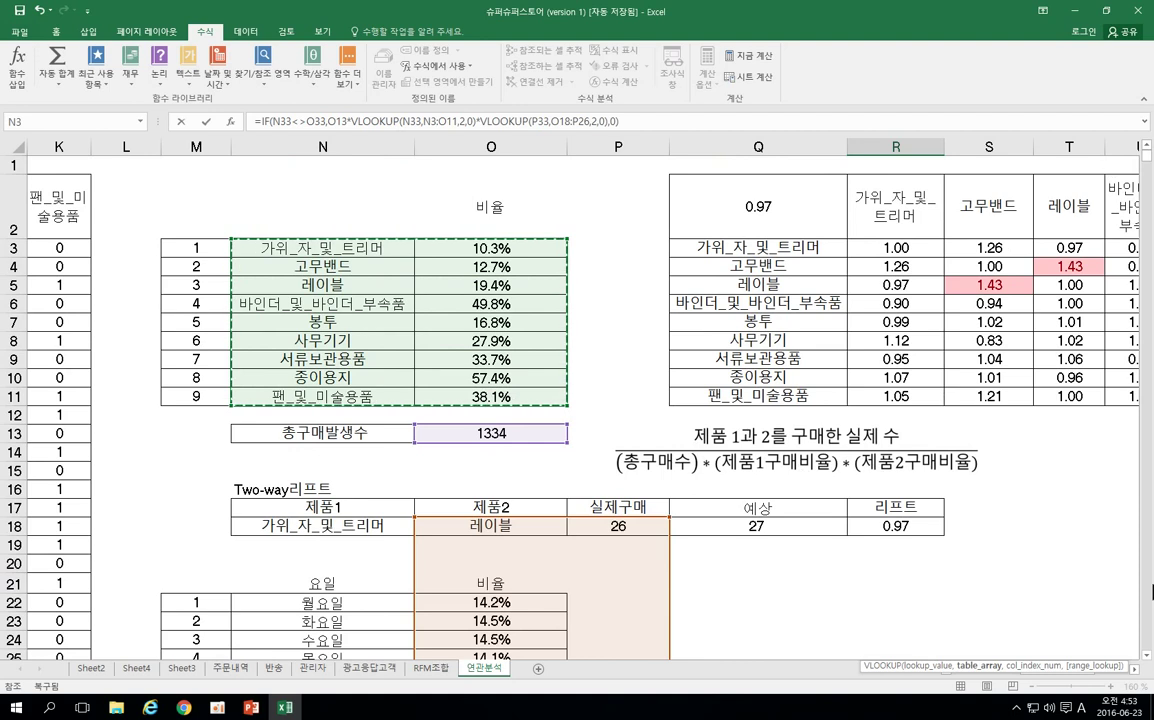
Change the lookup value of the second VLOOKUP in R33 to the 제품2 cell O33.
scroll(1148, 660, down, 2)
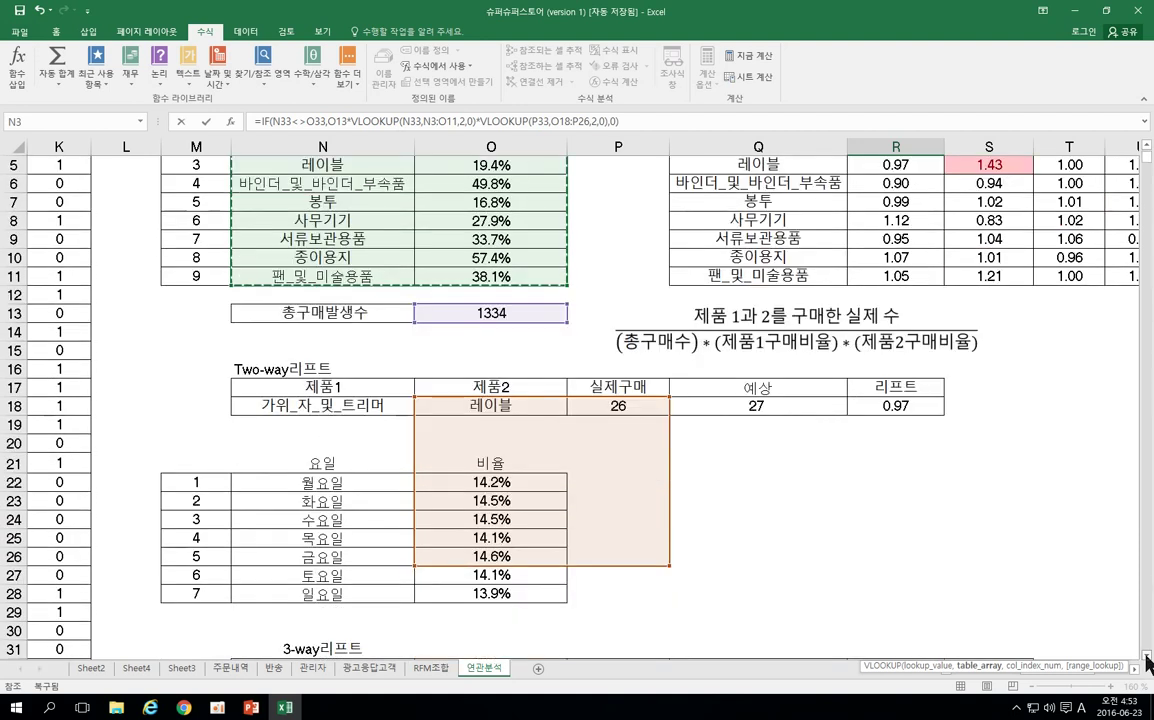
scroll(1148, 663, down, 1)
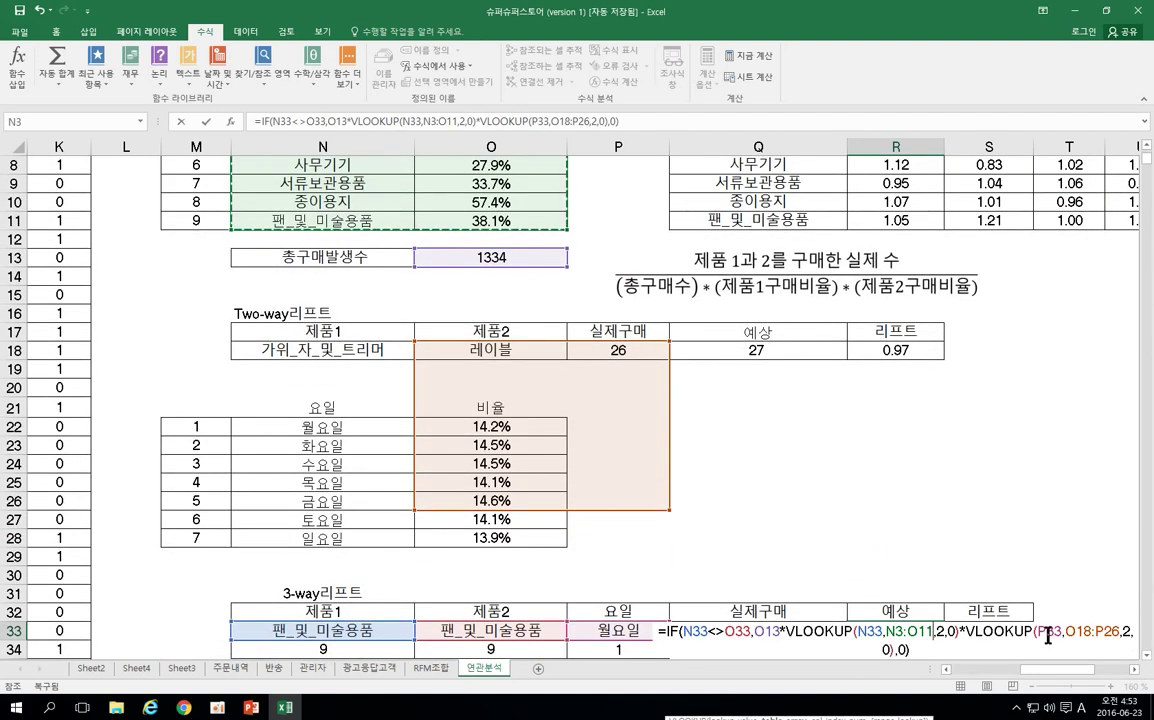
double_click(1040, 631)
click(510, 630)
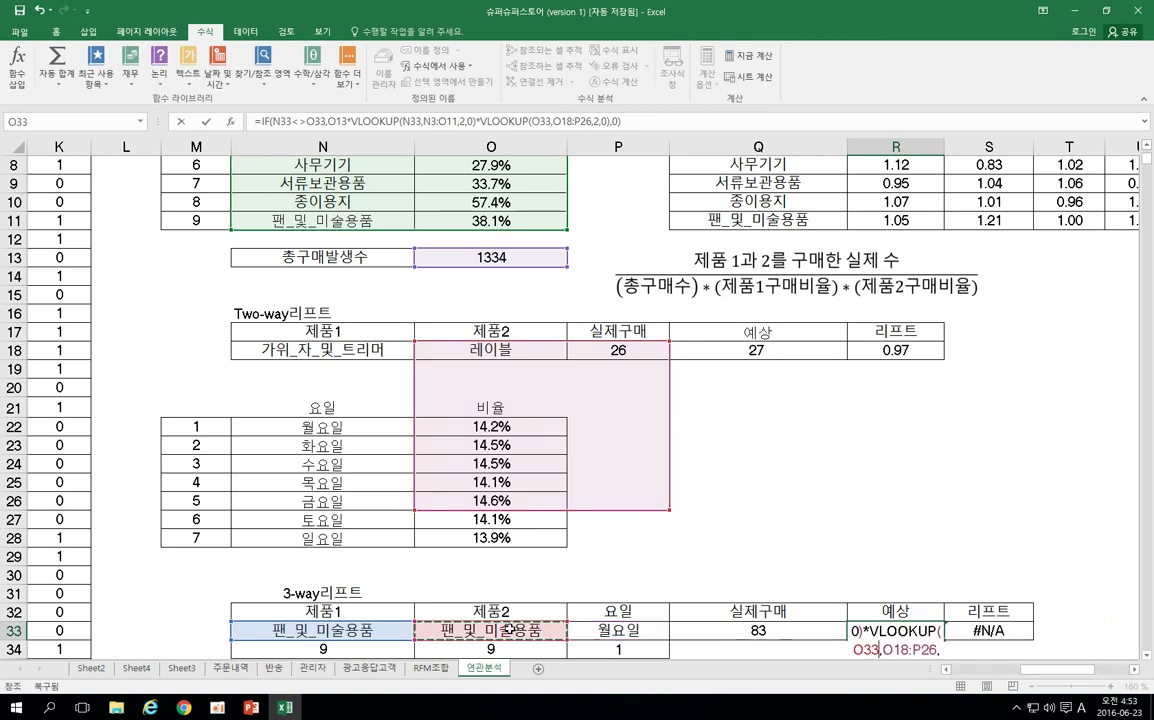
Replace the second VLOOKUP's table range O18:P26 in R33 with the product ratio table N3:O11.
click(1146, 657)
click(1146, 657)
click(1146, 657)
click(1146, 657)
click(1146, 657)
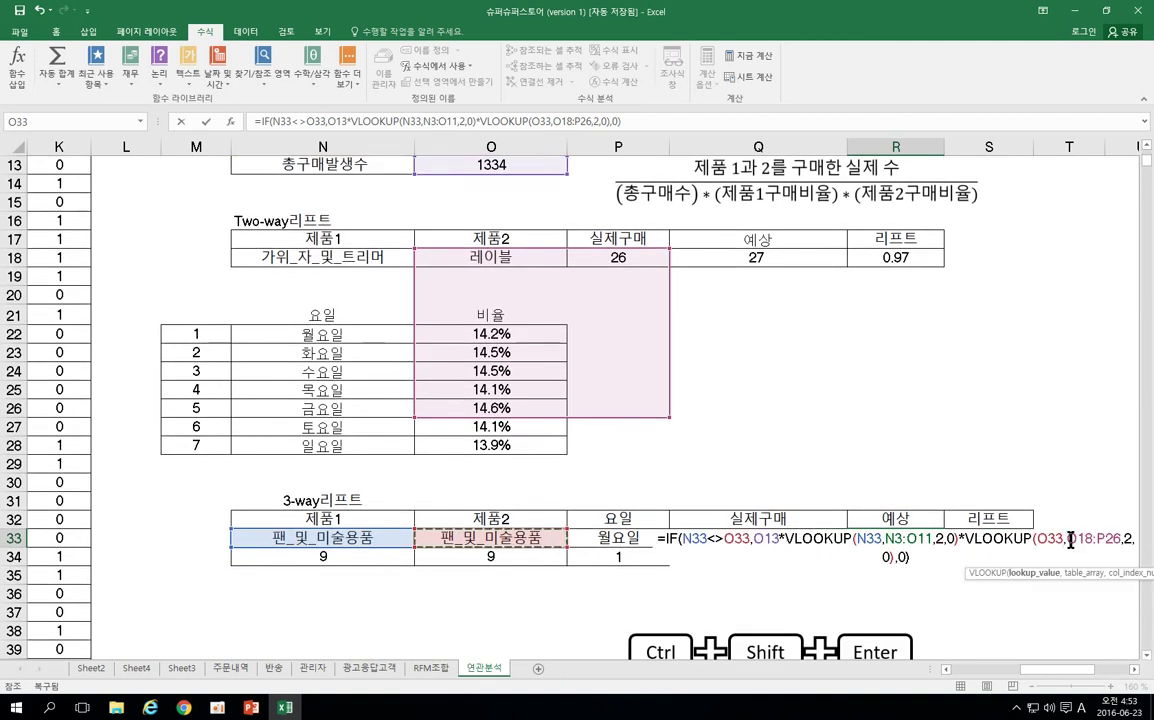
drag(1067, 540, 1121, 540)
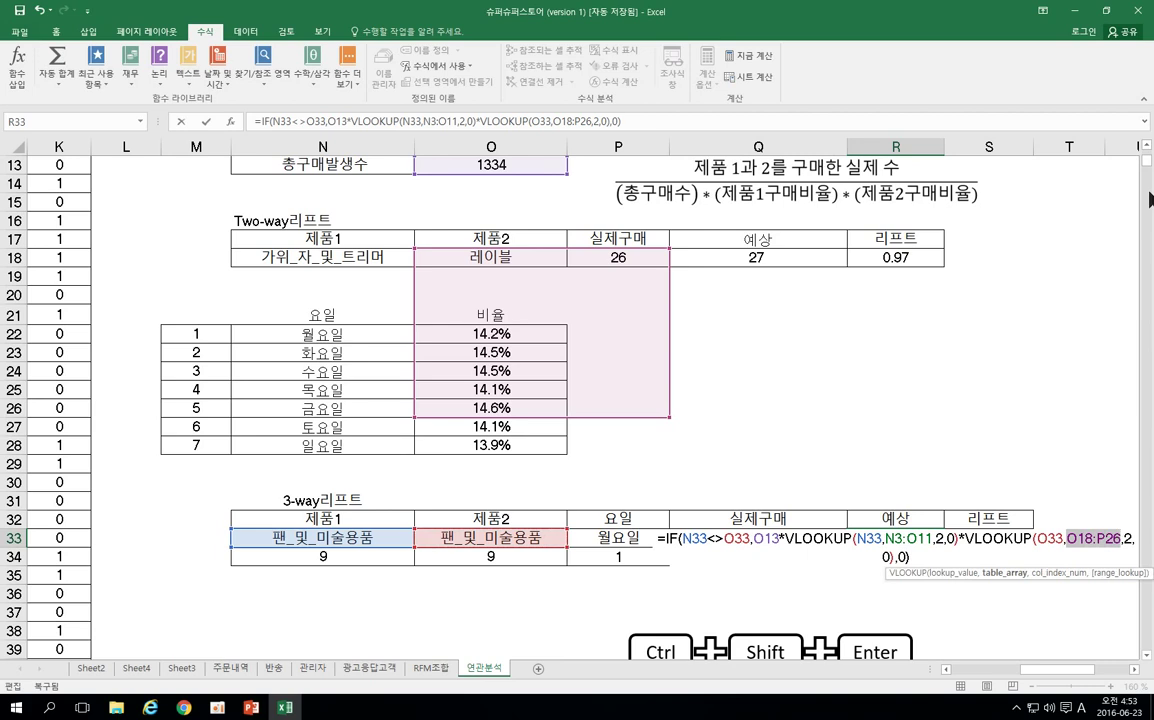
click(1147, 147)
click(1147, 147)
click(1147, 147)
click(1147, 147)
click(1147, 147)
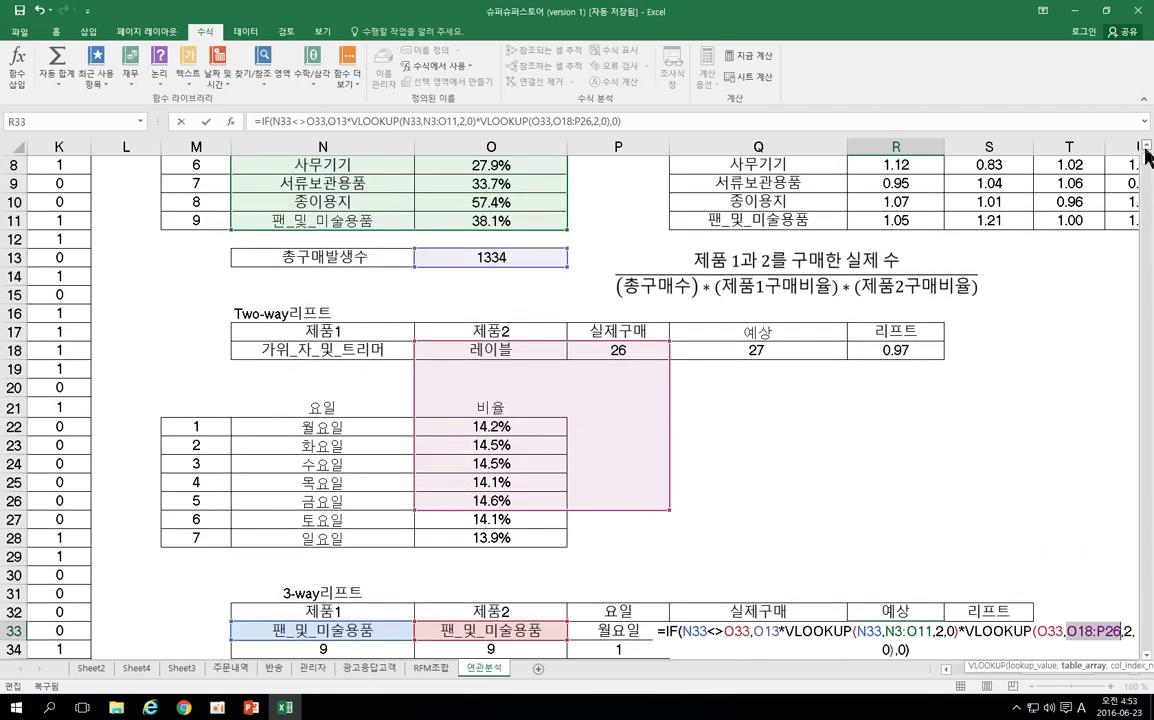
click(1147, 147)
click(1147, 147)
click(1147, 147)
click(1147, 147)
click(1147, 147)
click(1147, 147)
click(1147, 147)
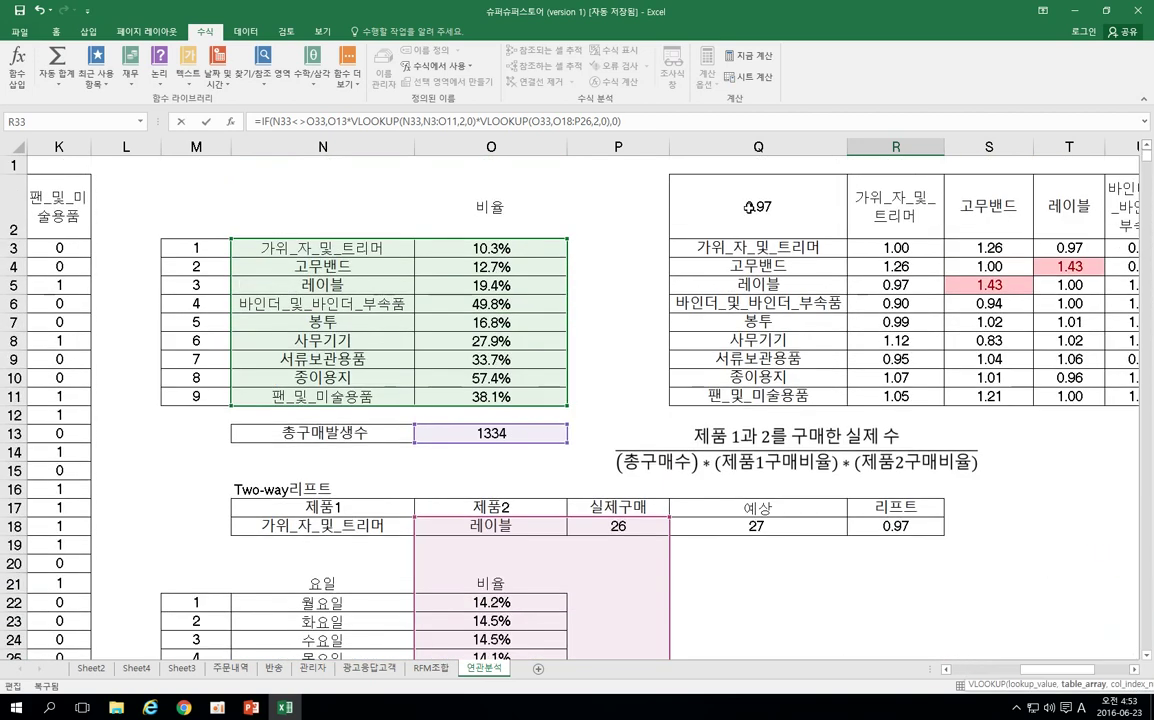
drag(318, 248, 470, 399)
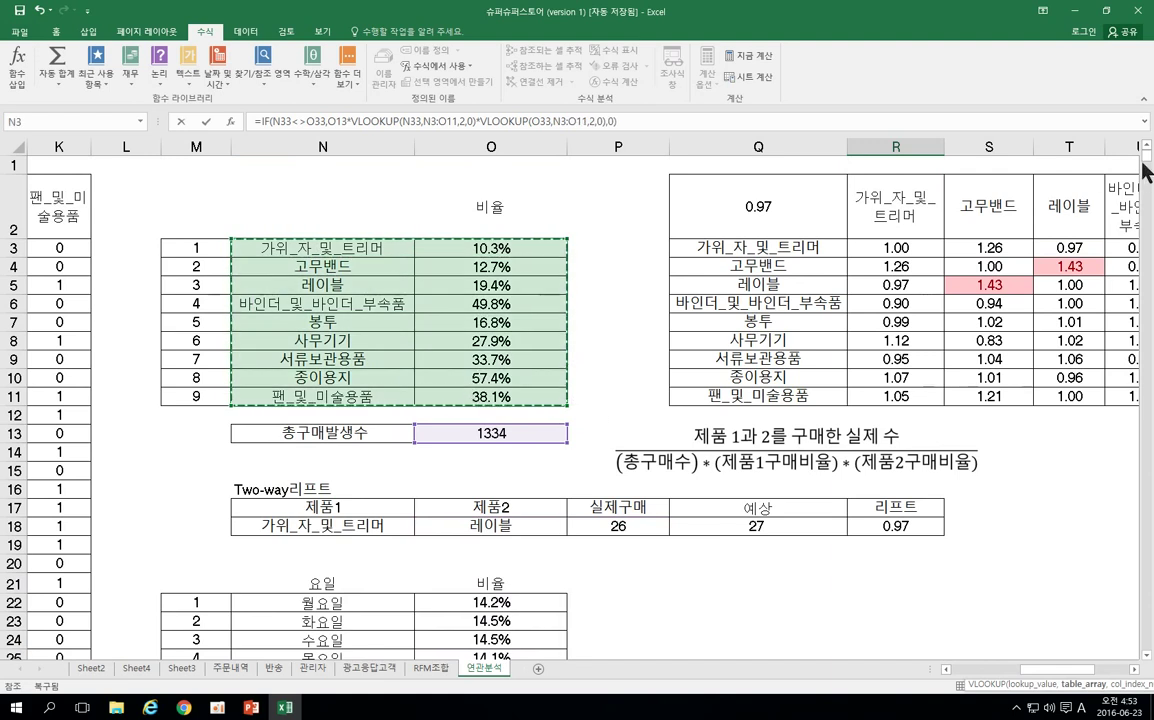
Multiply the expected purchase result in R33 by a third lookup function that takes the 요일 cell P33 as lookup value.
click(1148, 656)
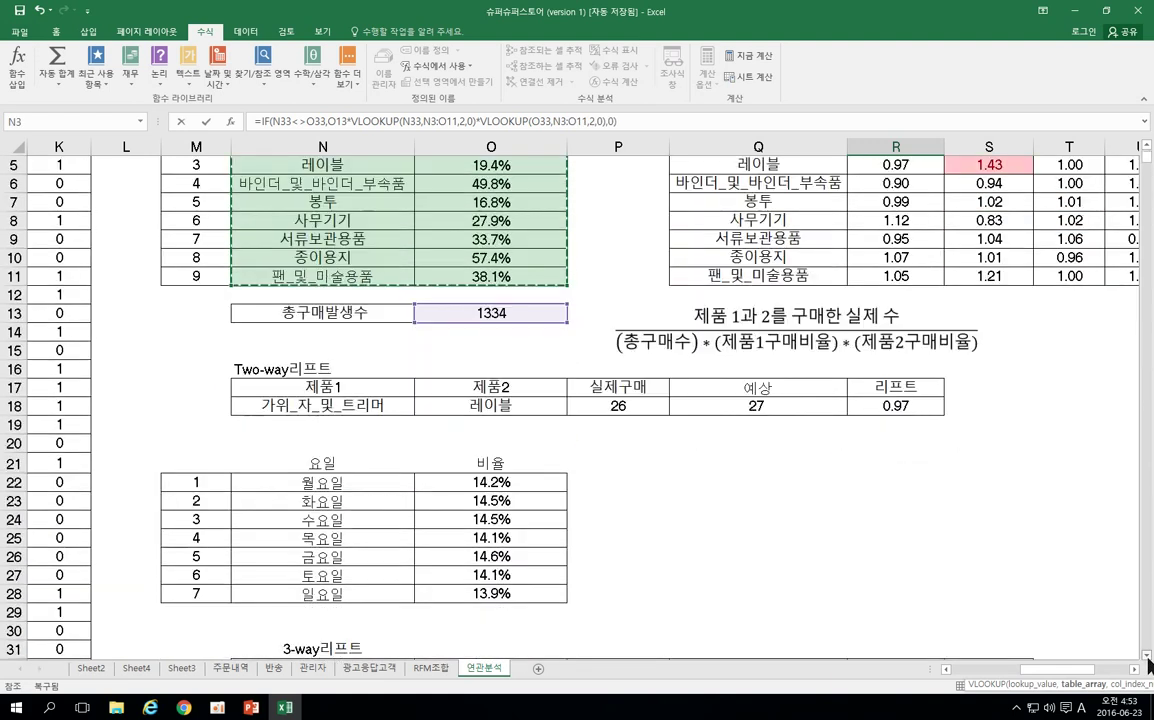
scroll(1149, 664, down, 1)
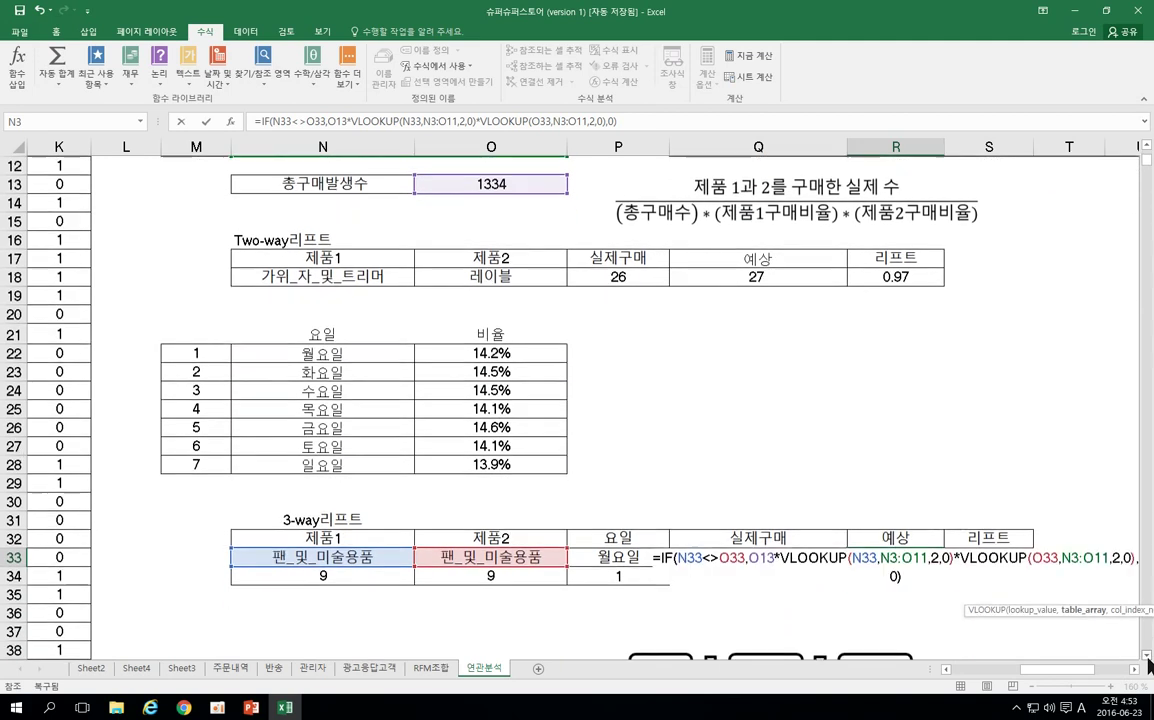
scroll(1030, 672, right, 2)
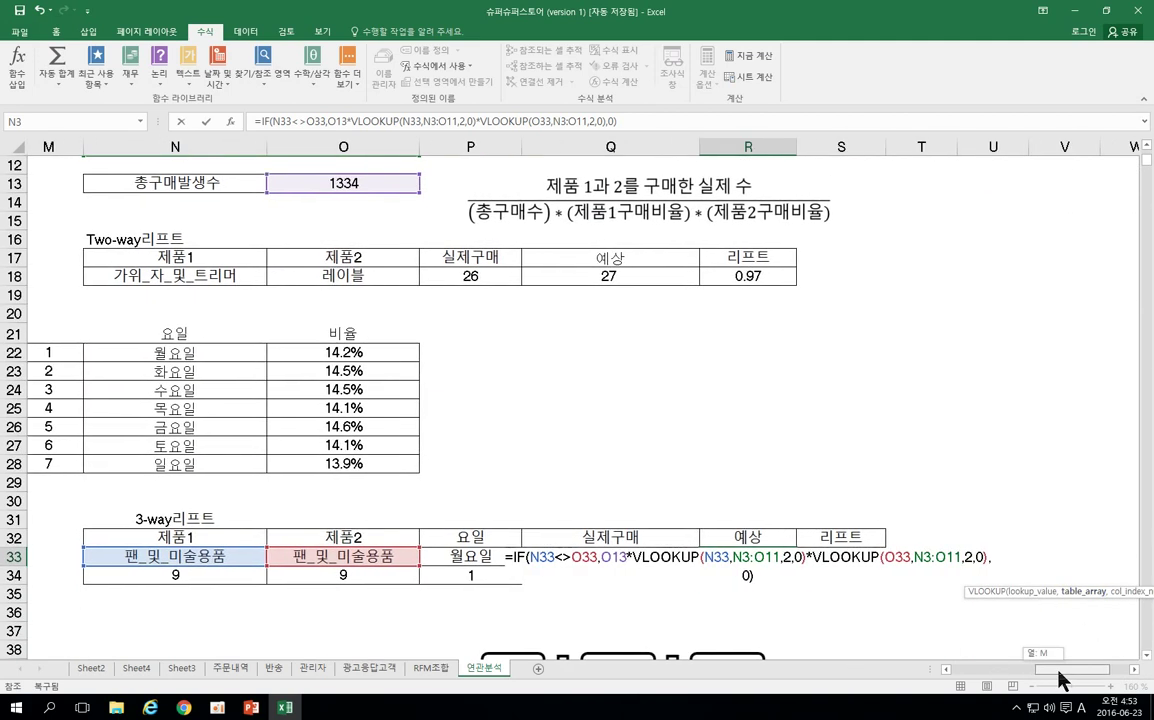
click(996, 557)
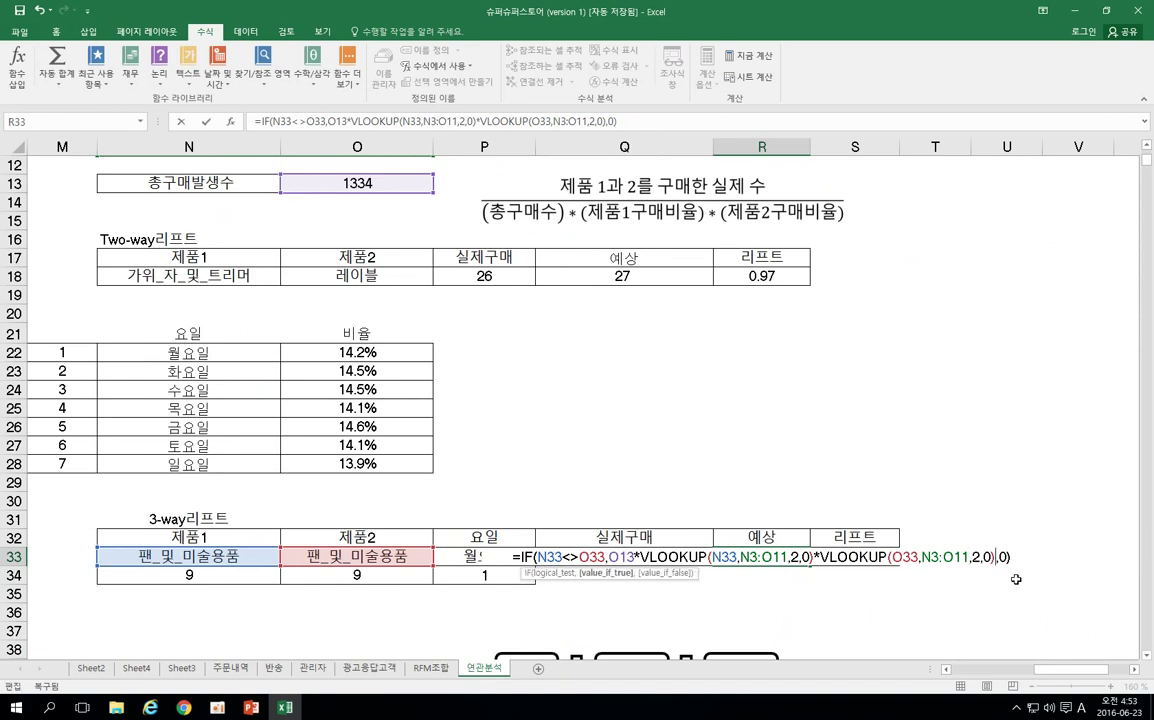
text(*)
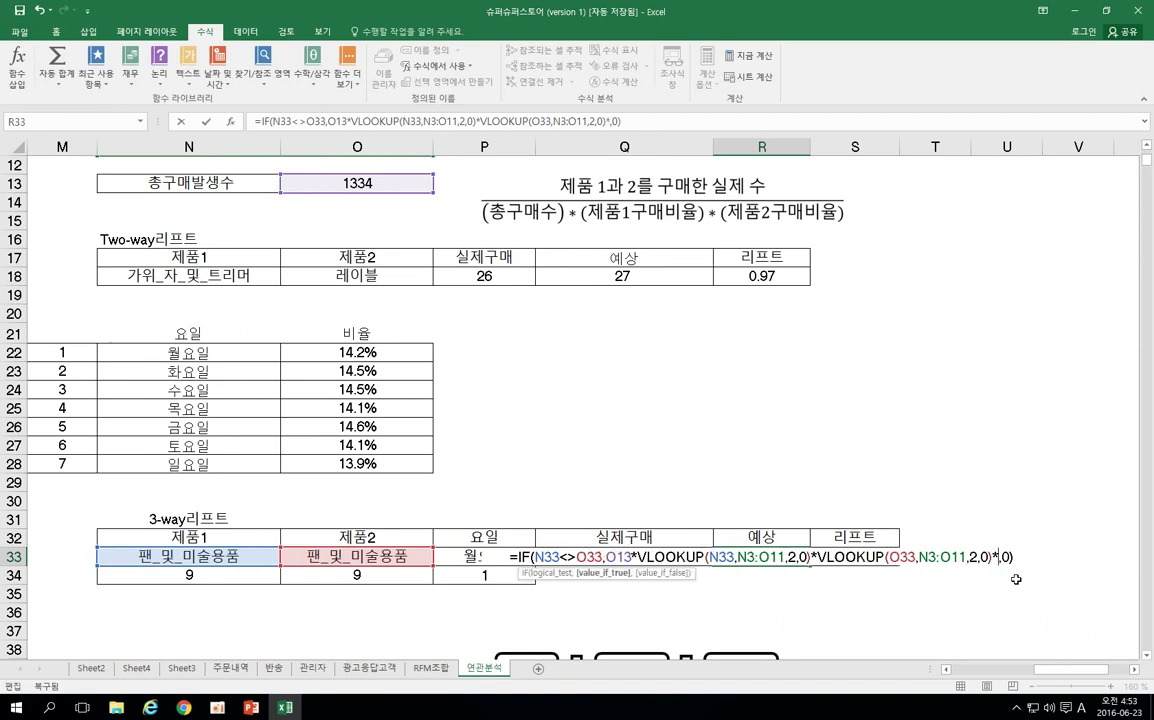
text(vlo)
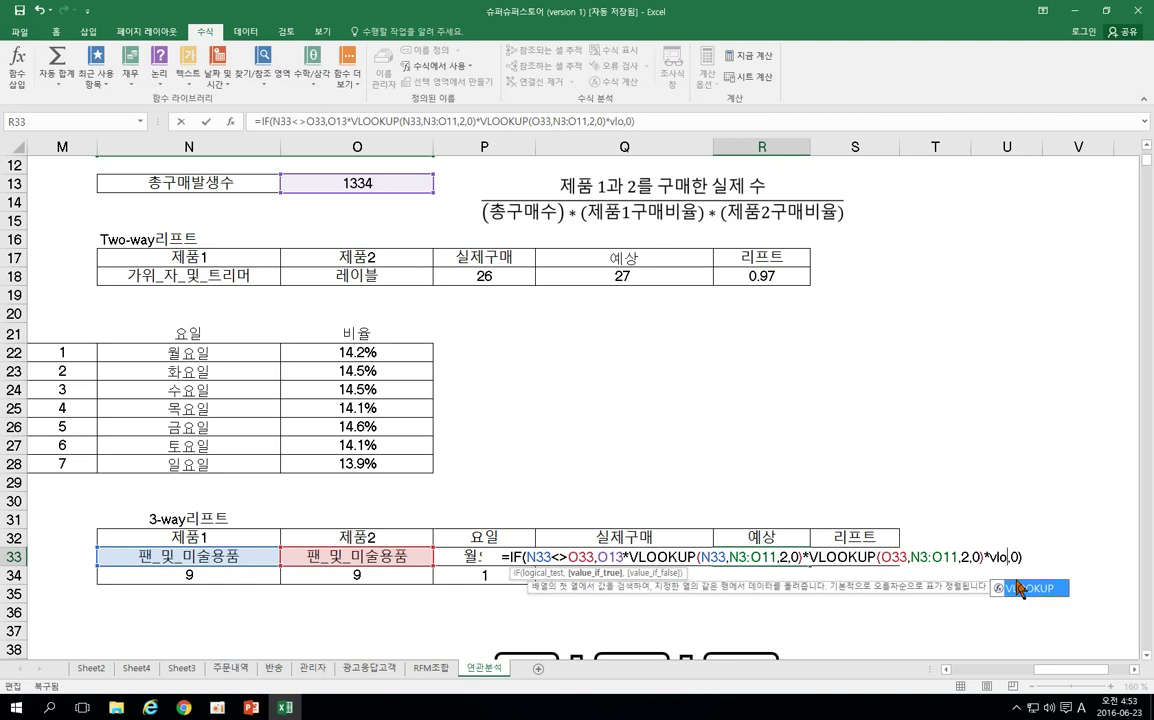
text(oup)
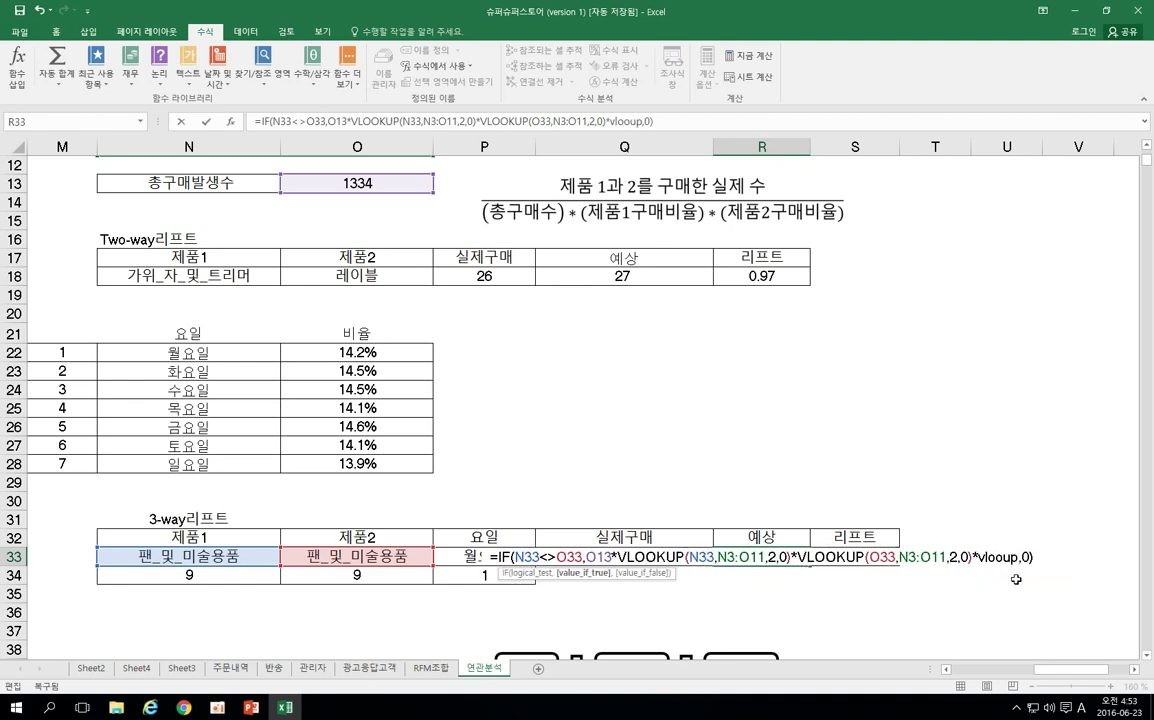
text(()
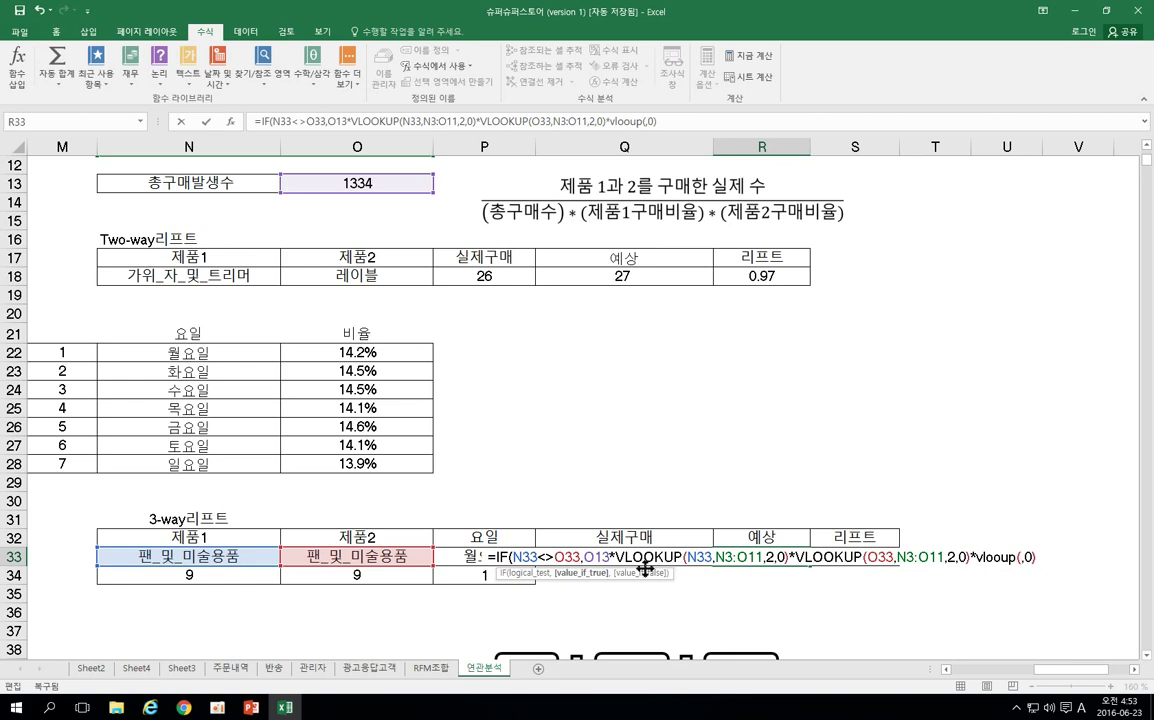
click(445, 553)
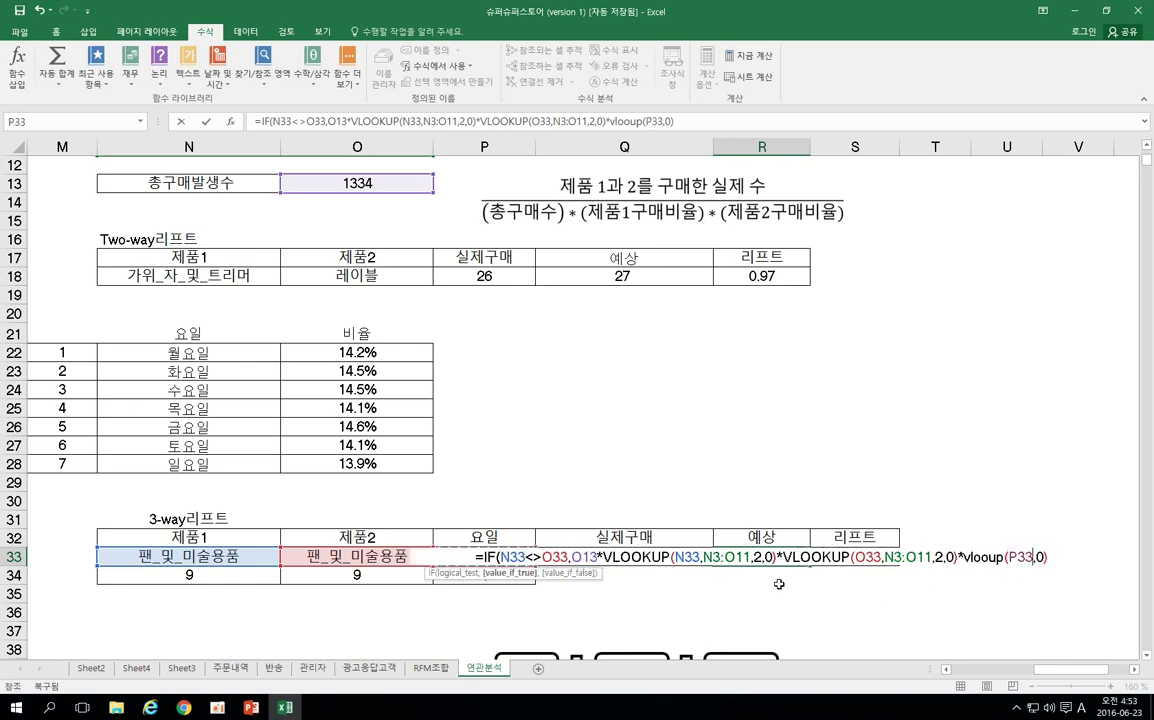
Complete the third lookup in R33 with the weekday ratio table N22:O28, column 2 and exact match 0.
text(,)
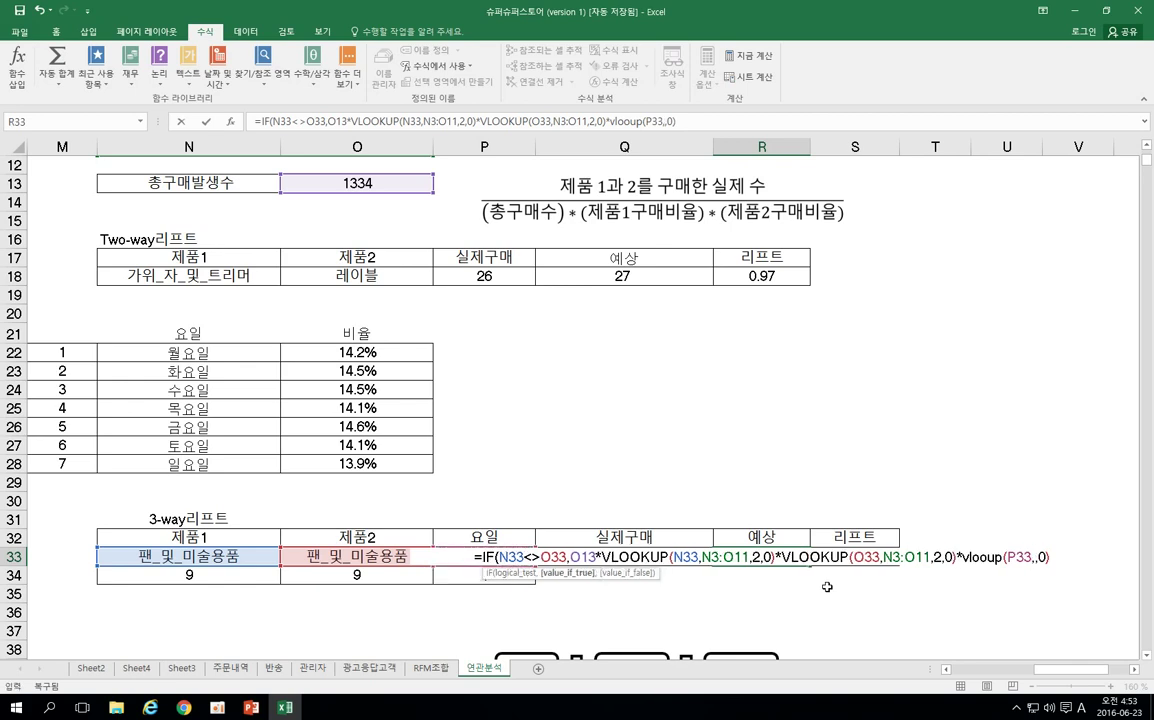
drag(190, 353, 365, 457)
text(,)
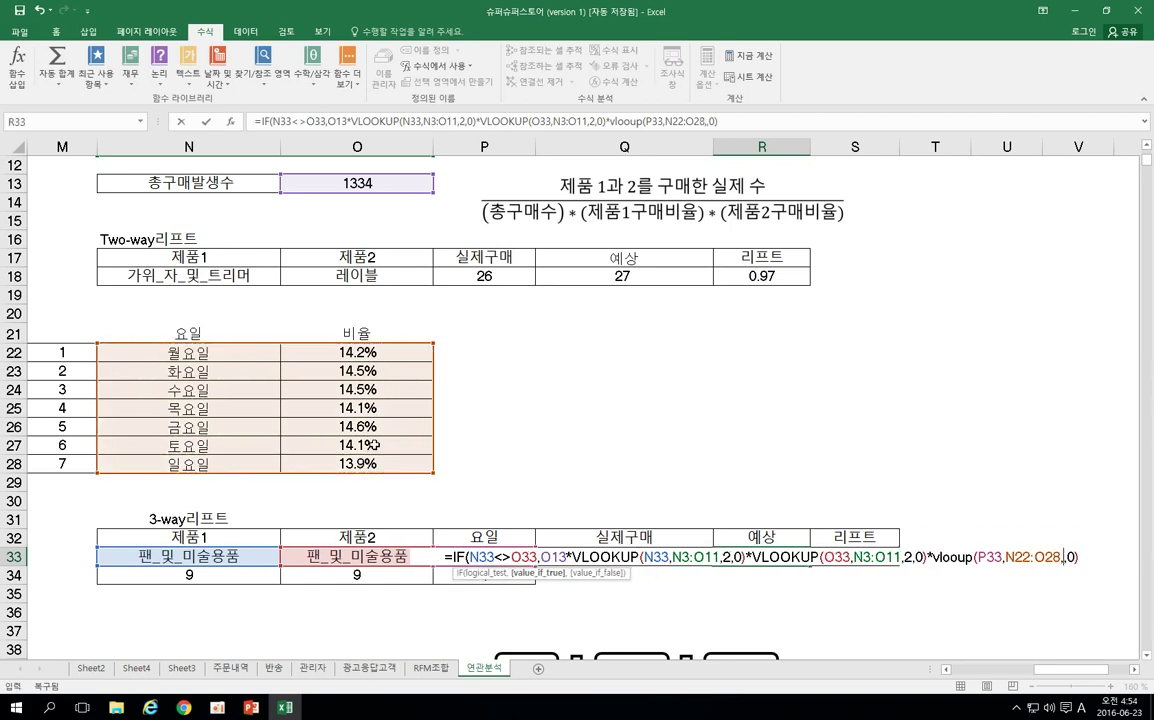
text(2)
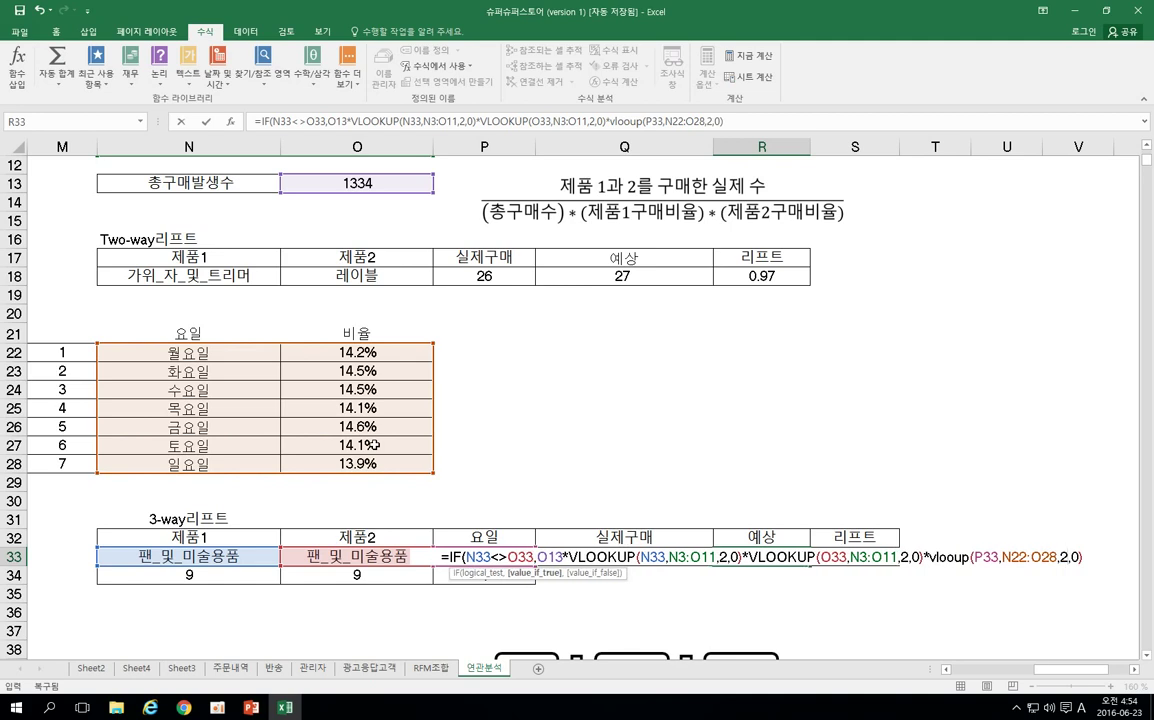
text(,0)
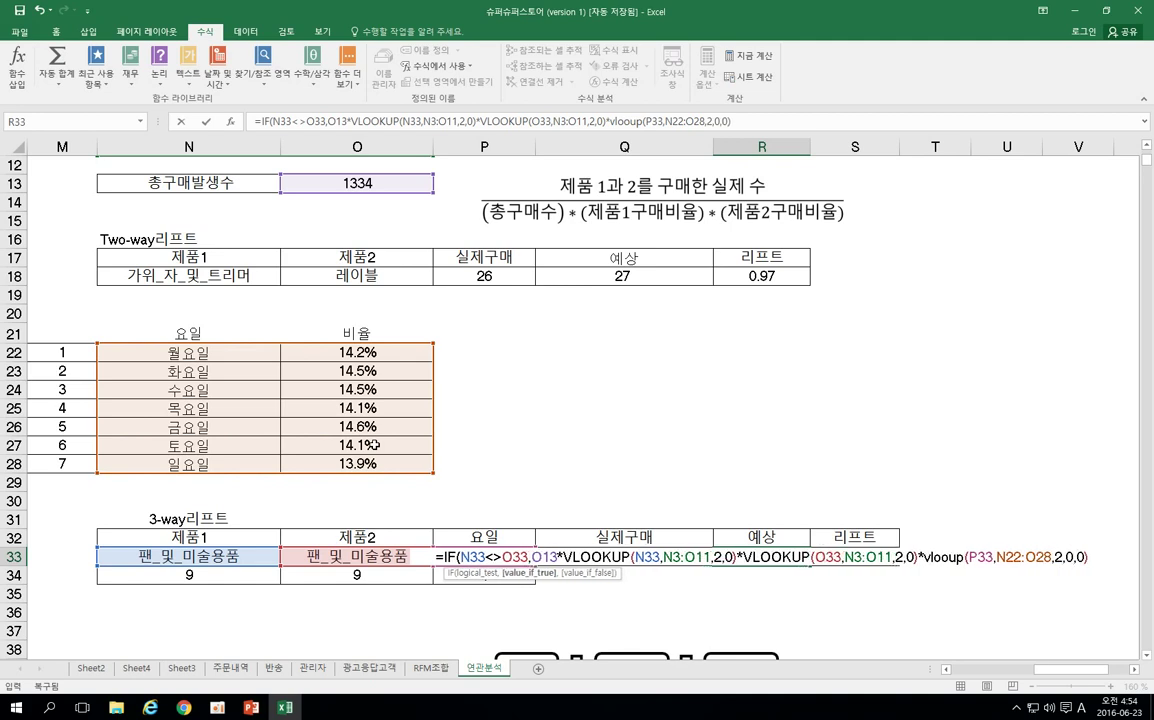
text())
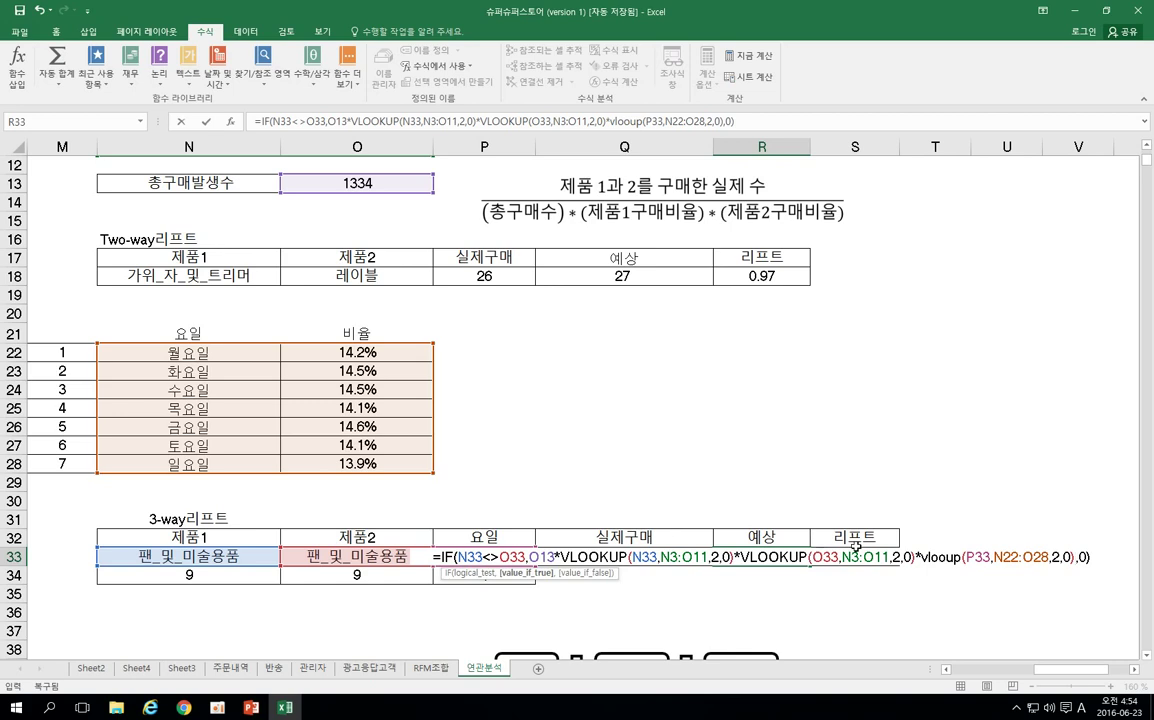
Correct the misspelled third function name in R33 to VLOOKUP and commit the formula.
click(947, 557)
text(k)
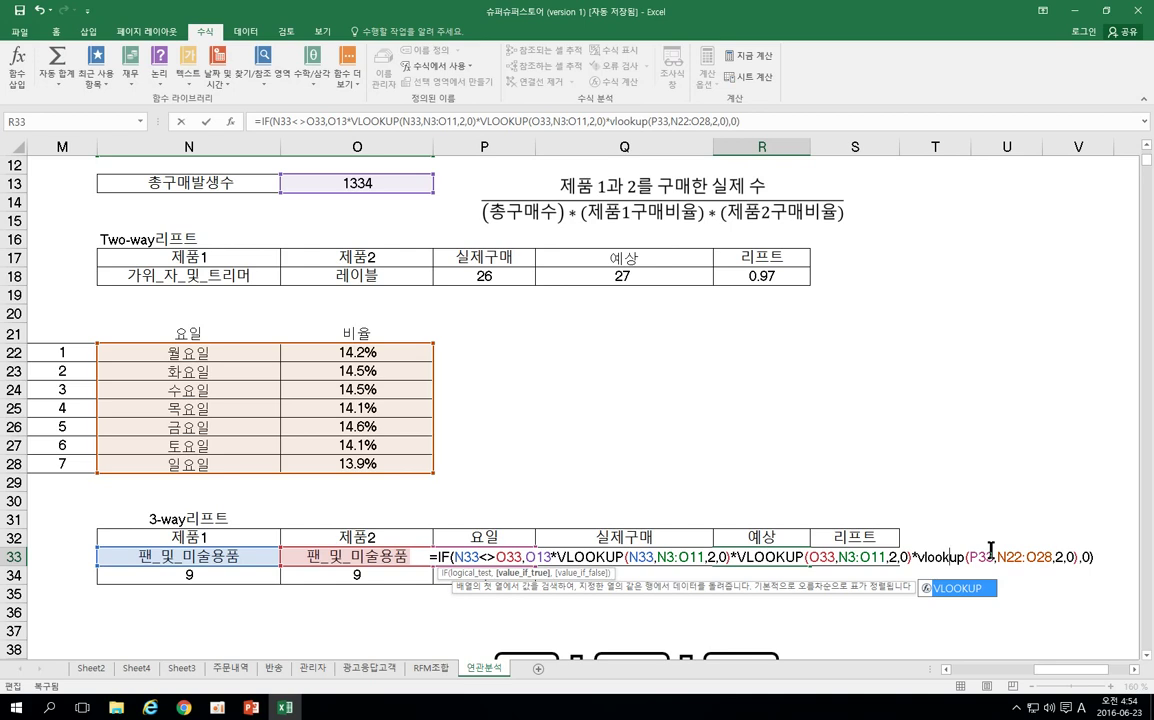
key(Return)
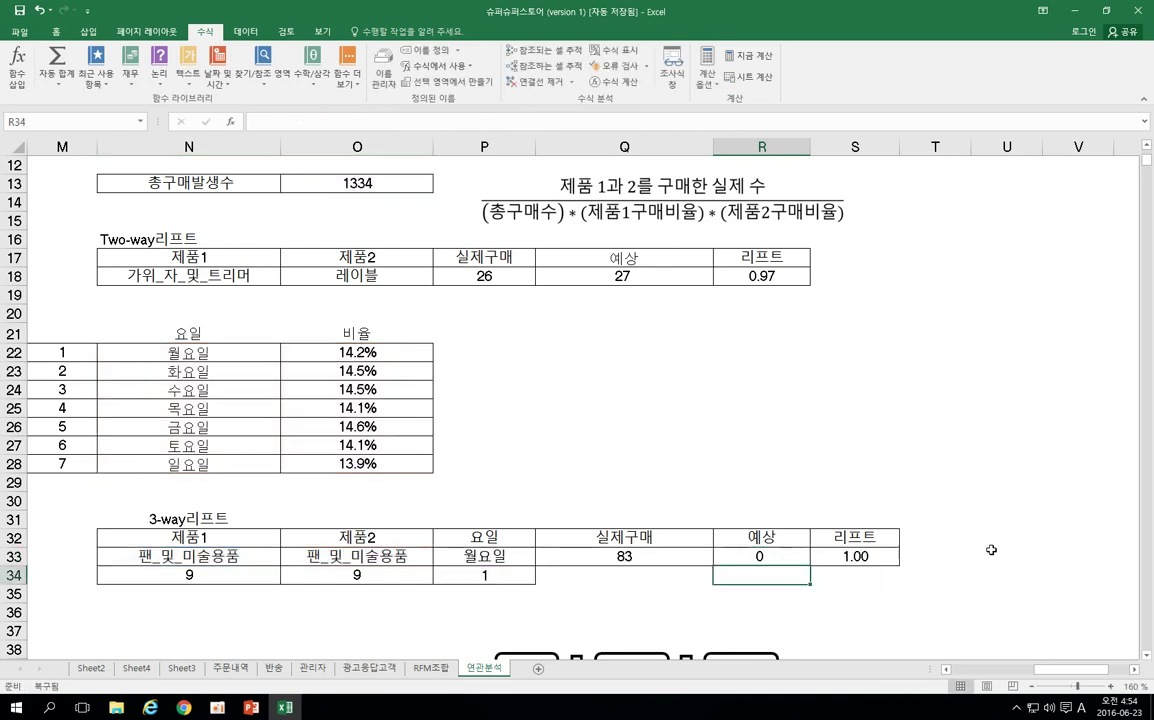
Check the R33 formula and set the 제품2 index in O34 to 8.
click(767, 555)
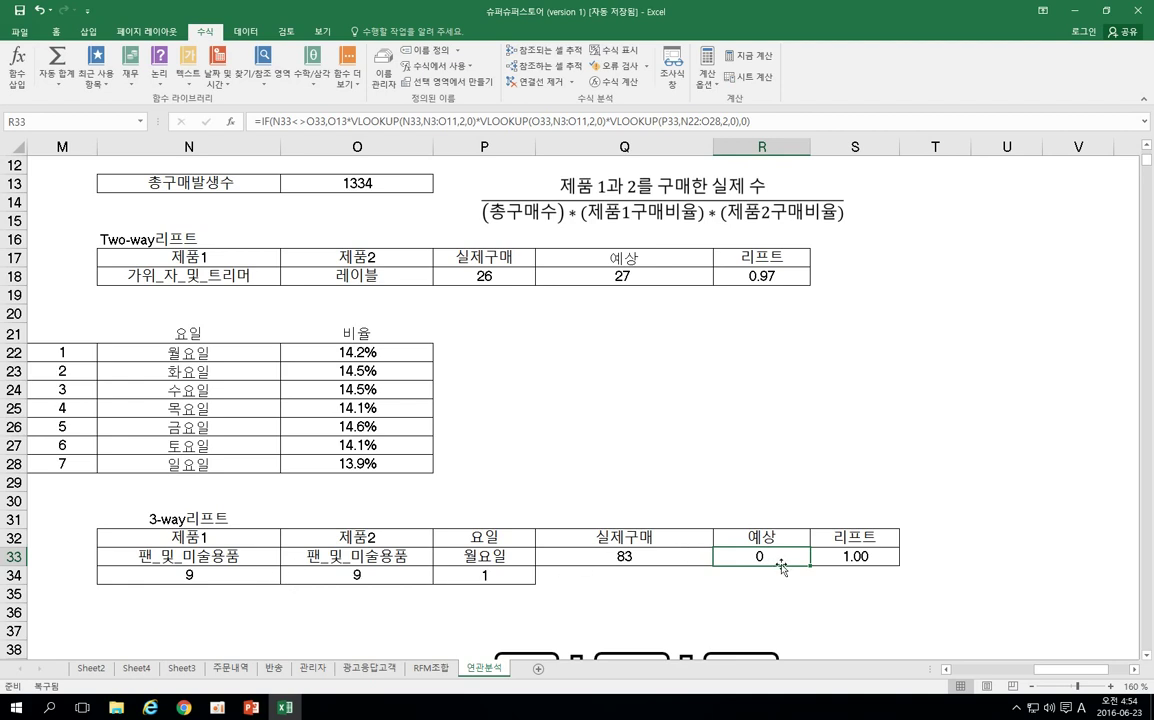
click(409, 571)
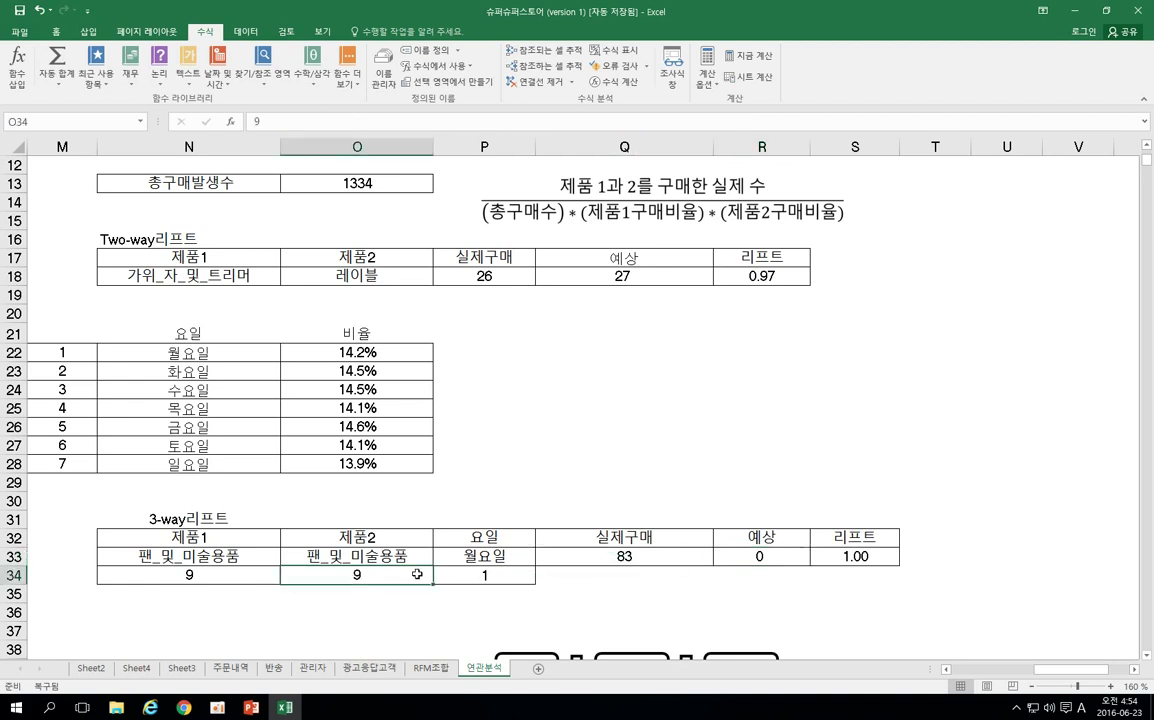
text(8)
key(Return)
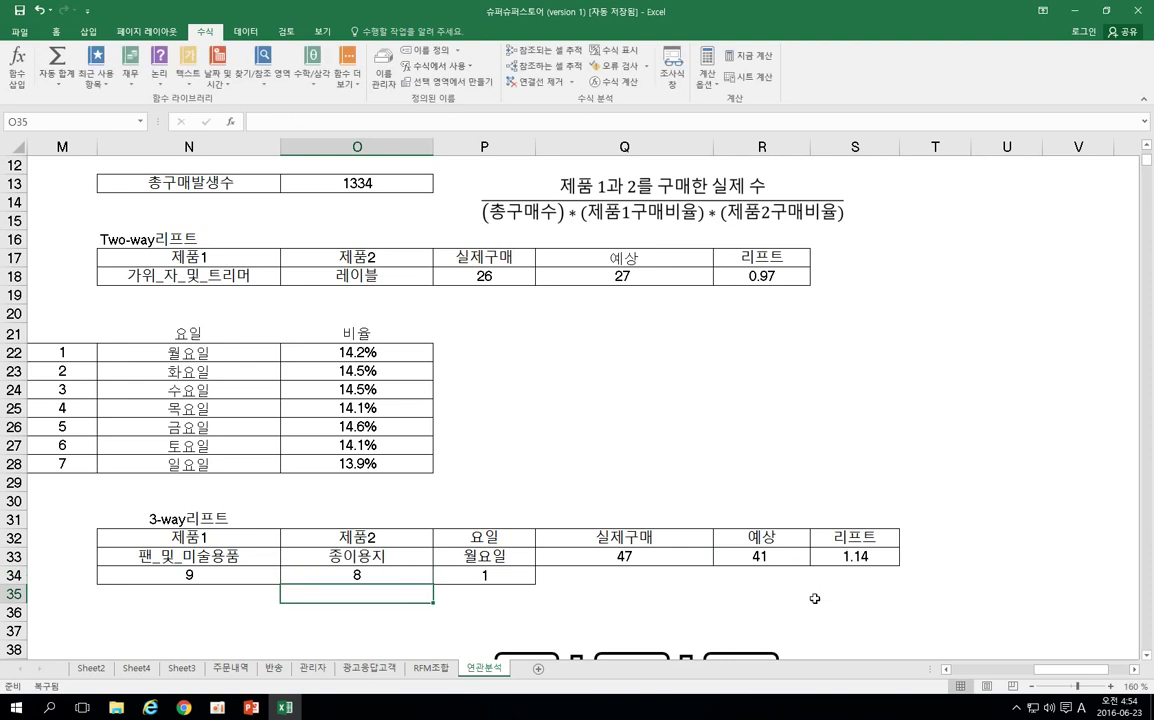
Re-enter the 리프트 formula =IF(R33=0,1,Q33/R33) in S33 as an array formula.
click(847, 559)
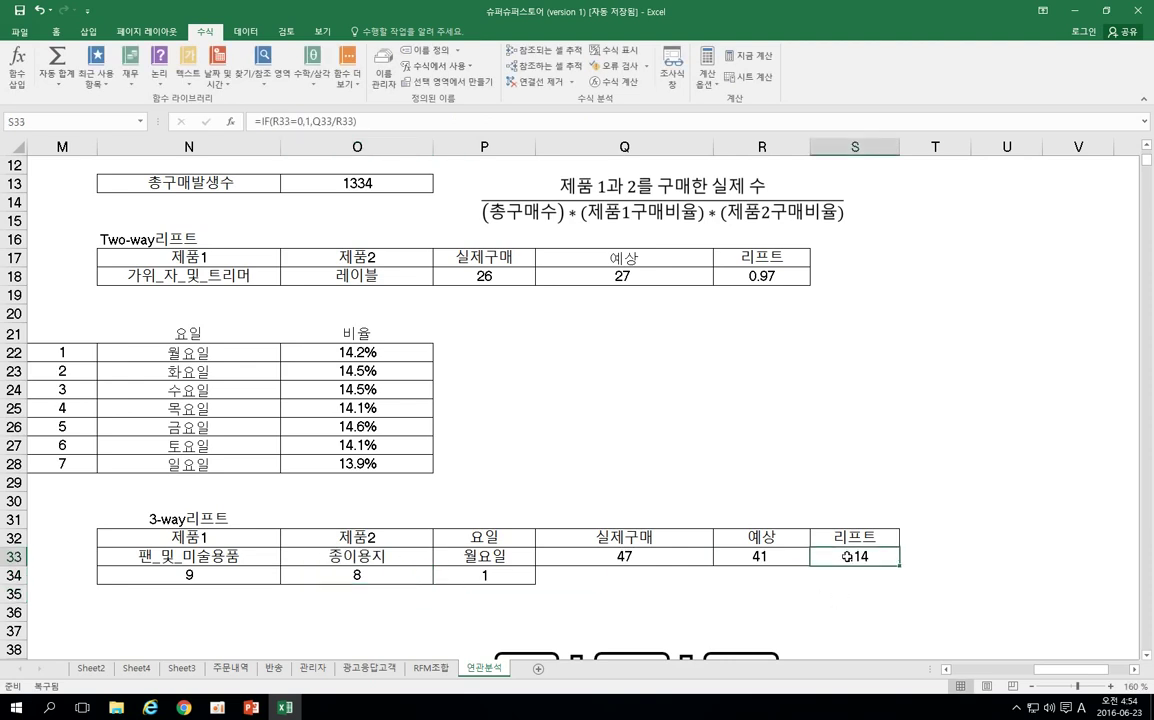
double_click(847, 557)
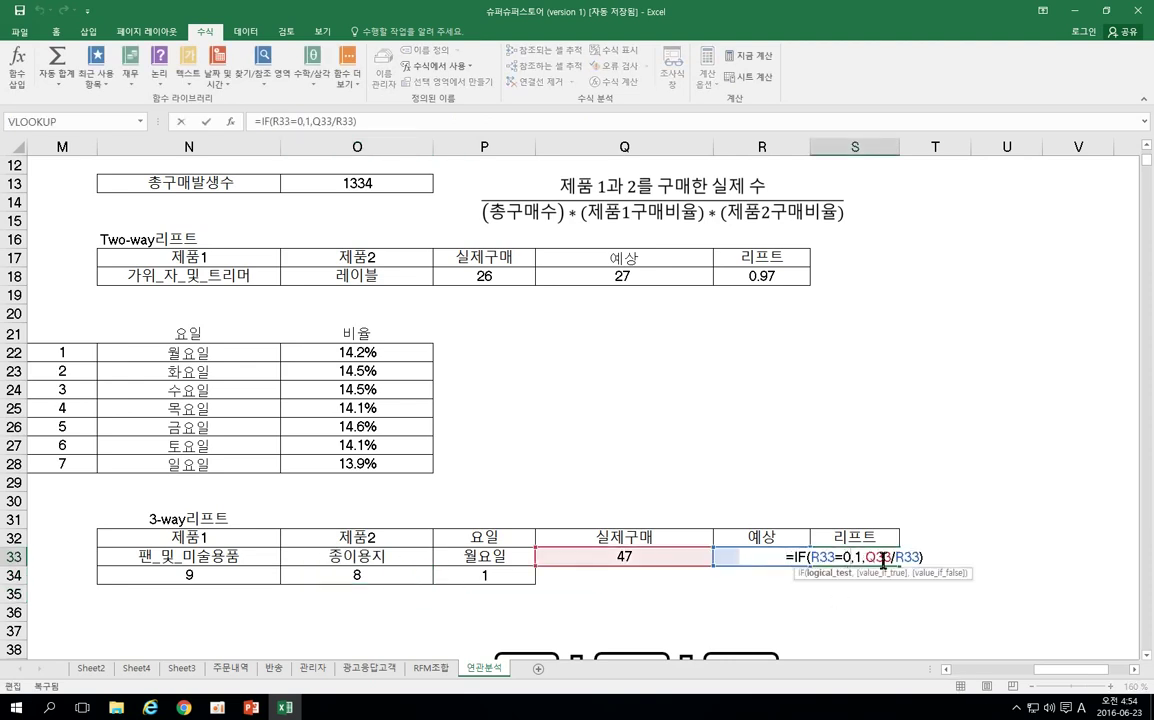
key(ctrl+shift+Return)
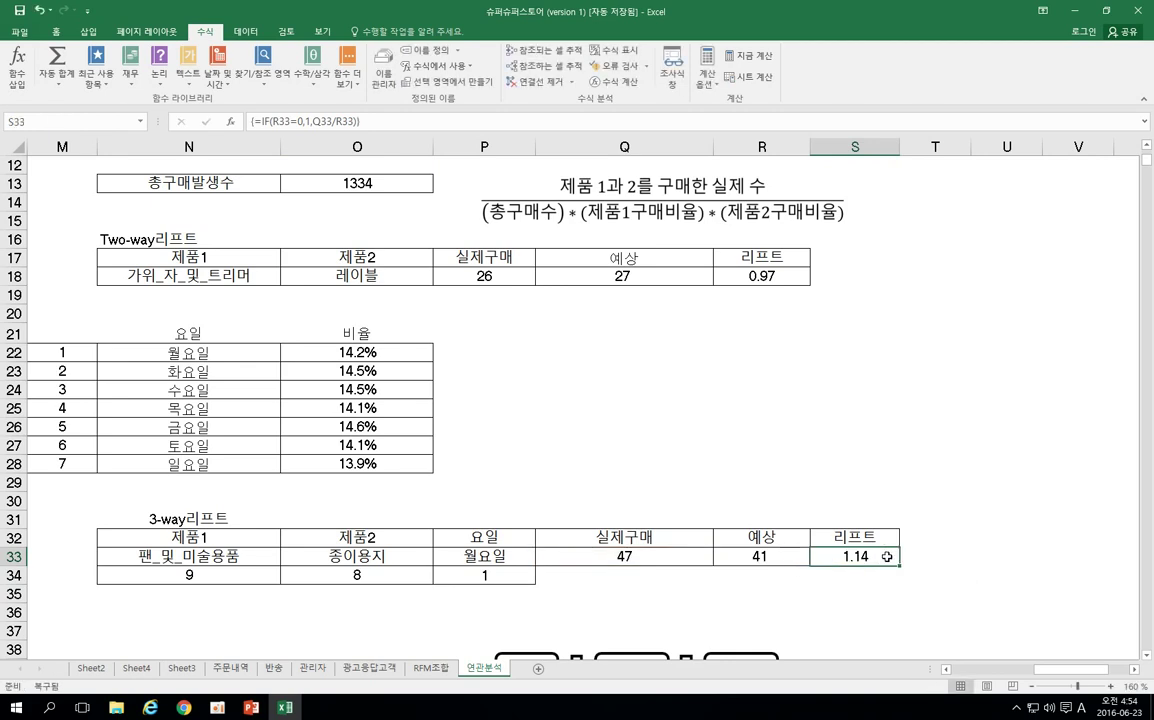
scroll(695, 446, down, 2)
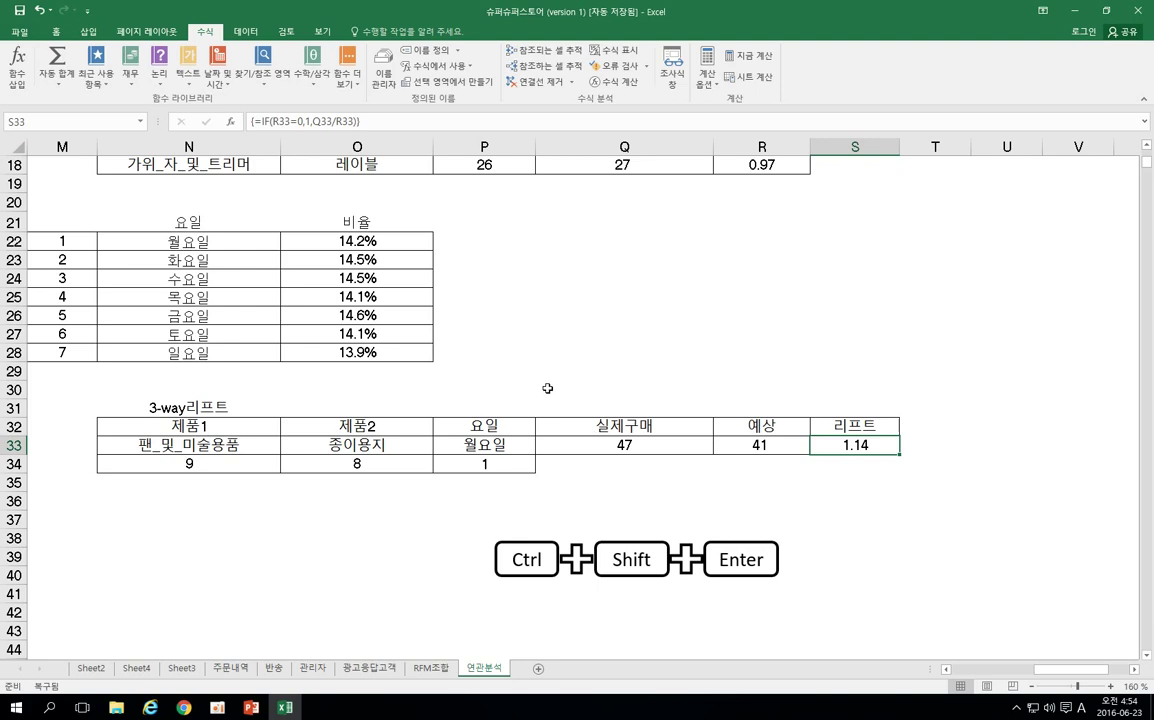
drag(181, 424, 330, 466)
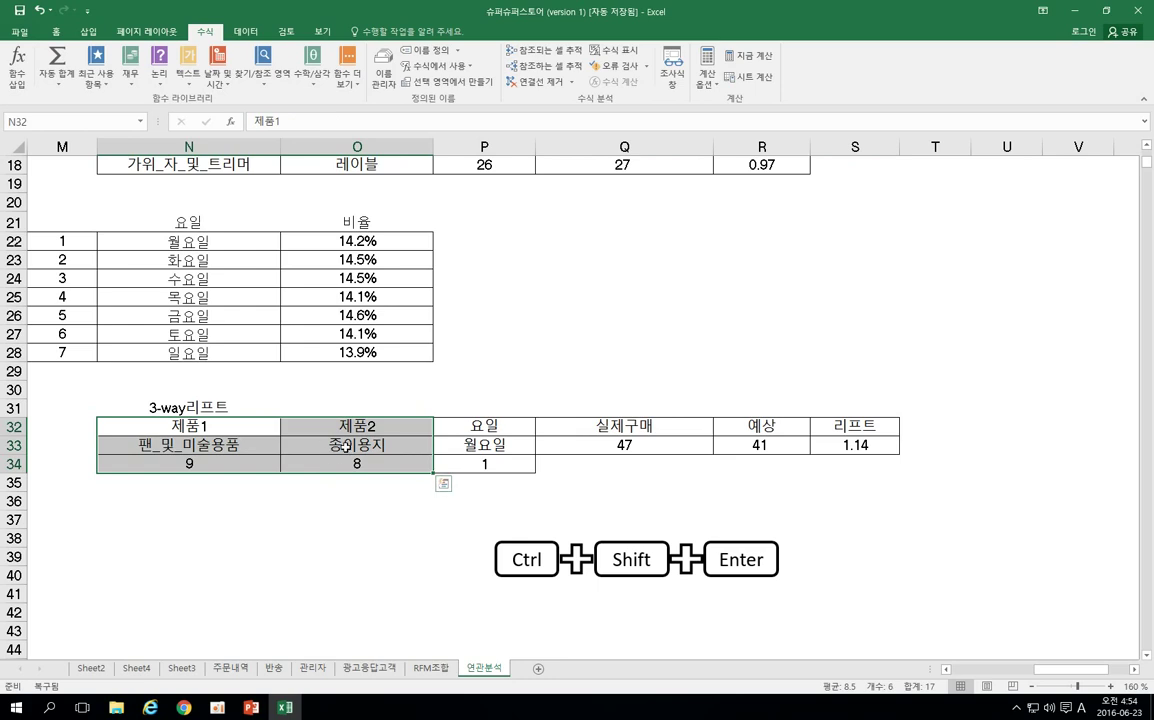
drag(190, 427, 484, 463)
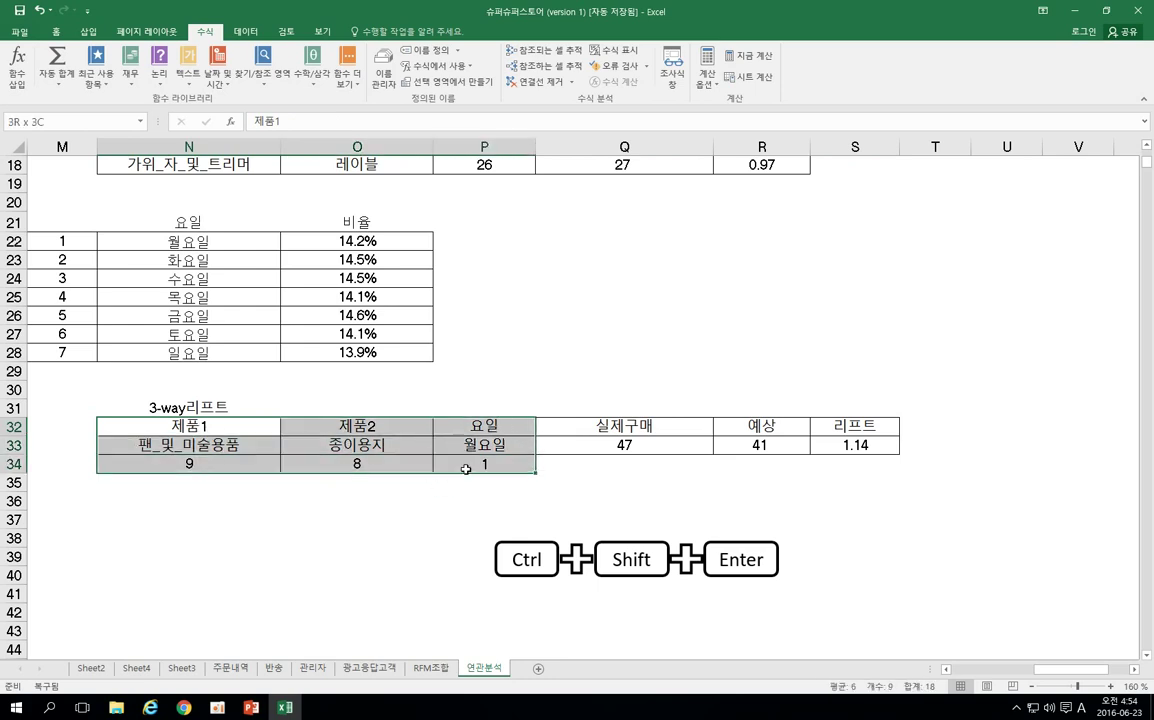
click(605, 482)
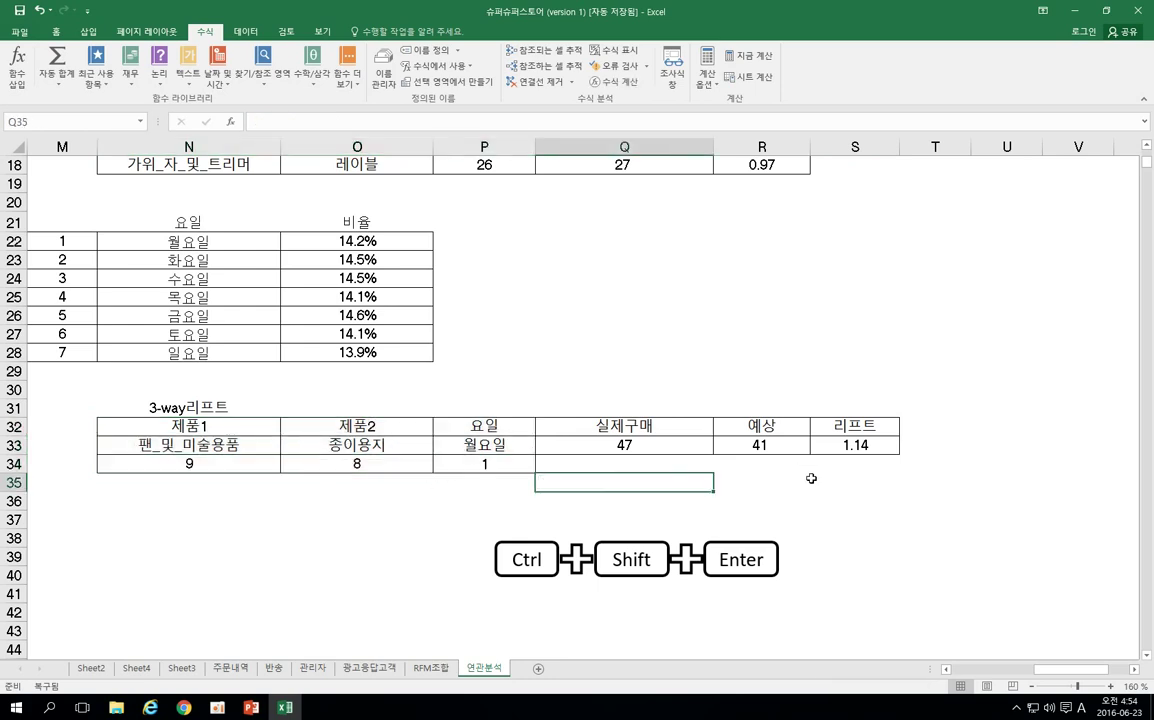
Move the key-combination graphic to the right so it sits just below and beside the 3-way리프트 table's 리프트 column.
drag(718, 543, 1046, 492)
click(572, 556)
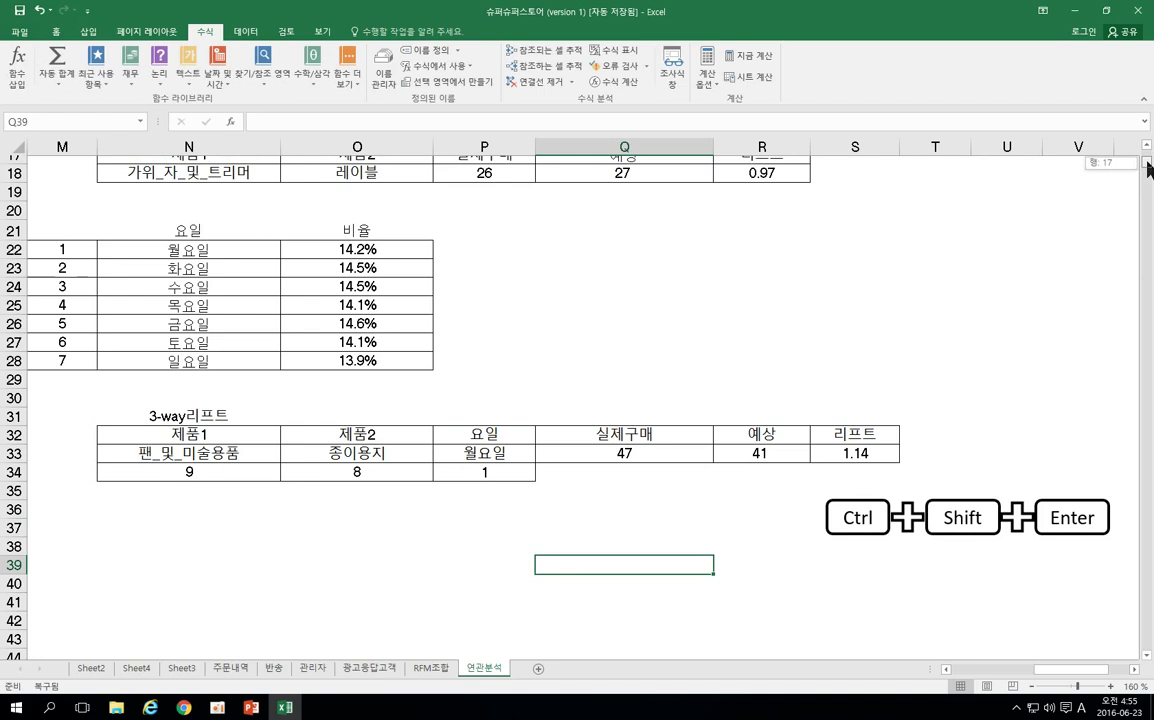
Review the highlighted product pairs in the two-way lift matrix and the 3-way리프트 index inputs in N34:P34.
scroll(1148, 165, up, 6)
click(861, 286)
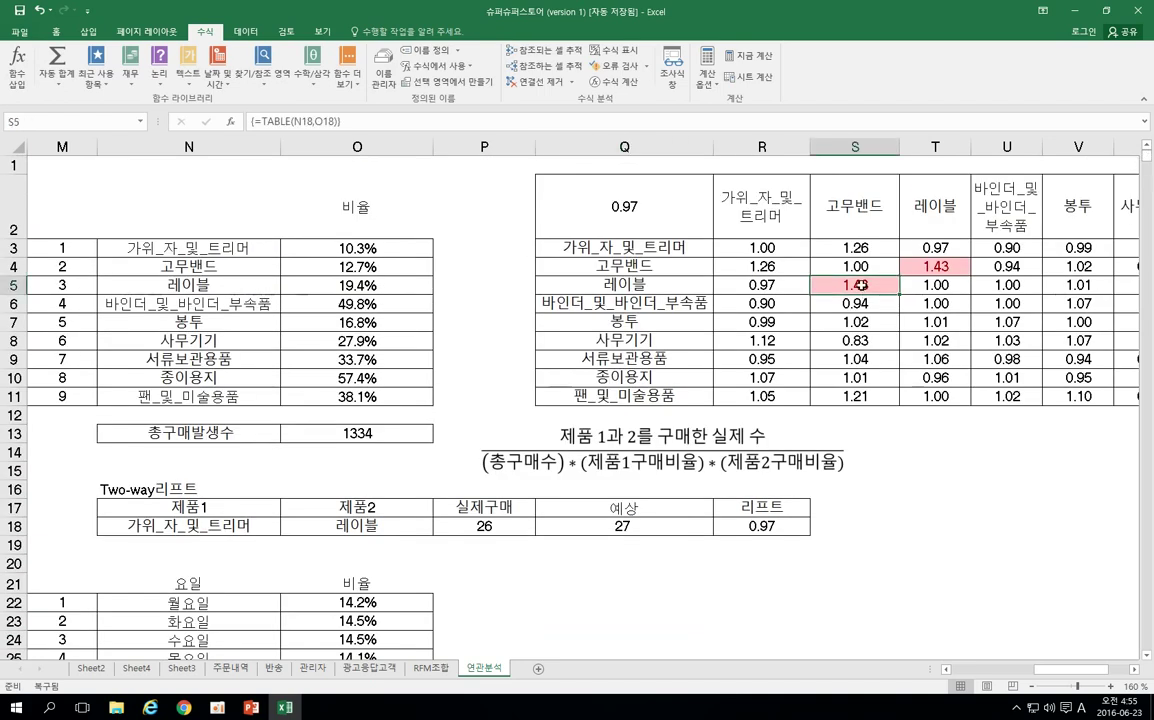
click(925, 264)
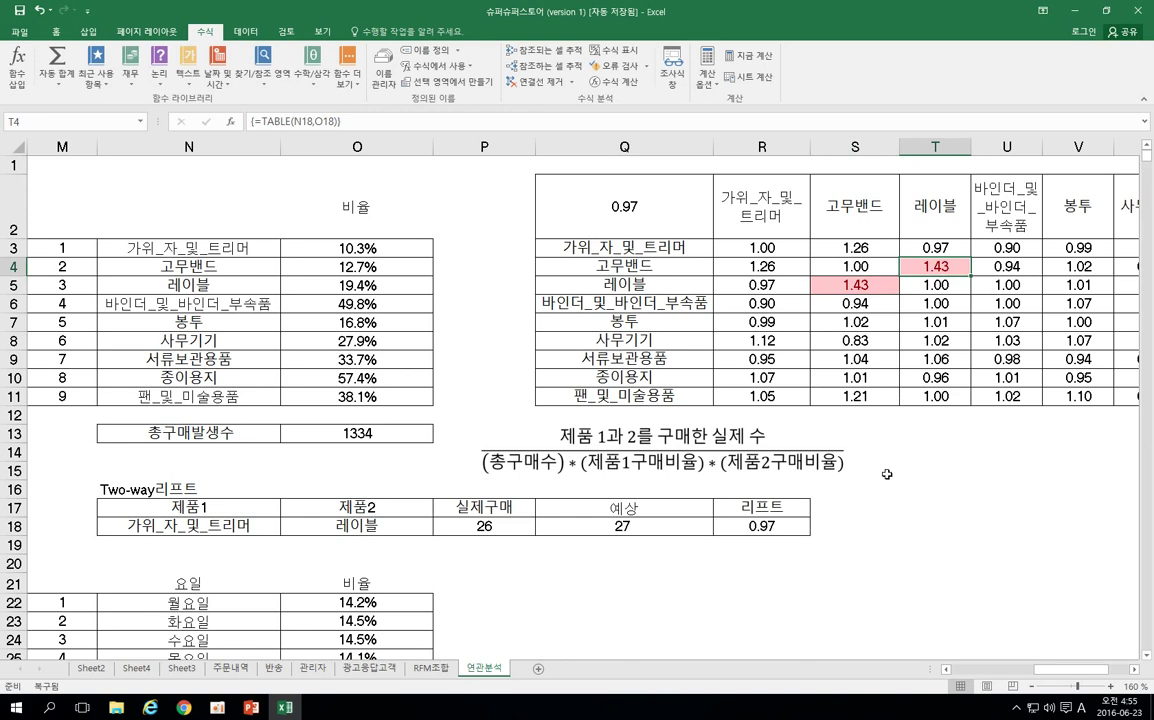
scroll(887, 474, down, 6)
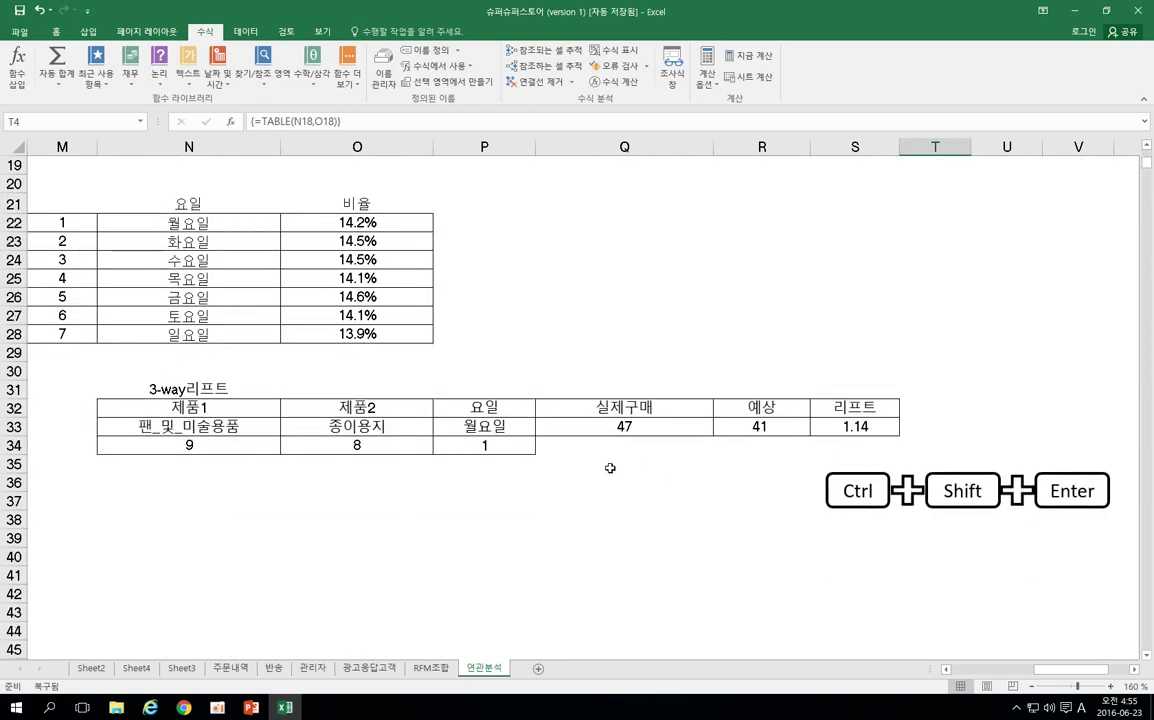
click(610, 468)
click(815, 428)
drag(163, 448, 474, 448)
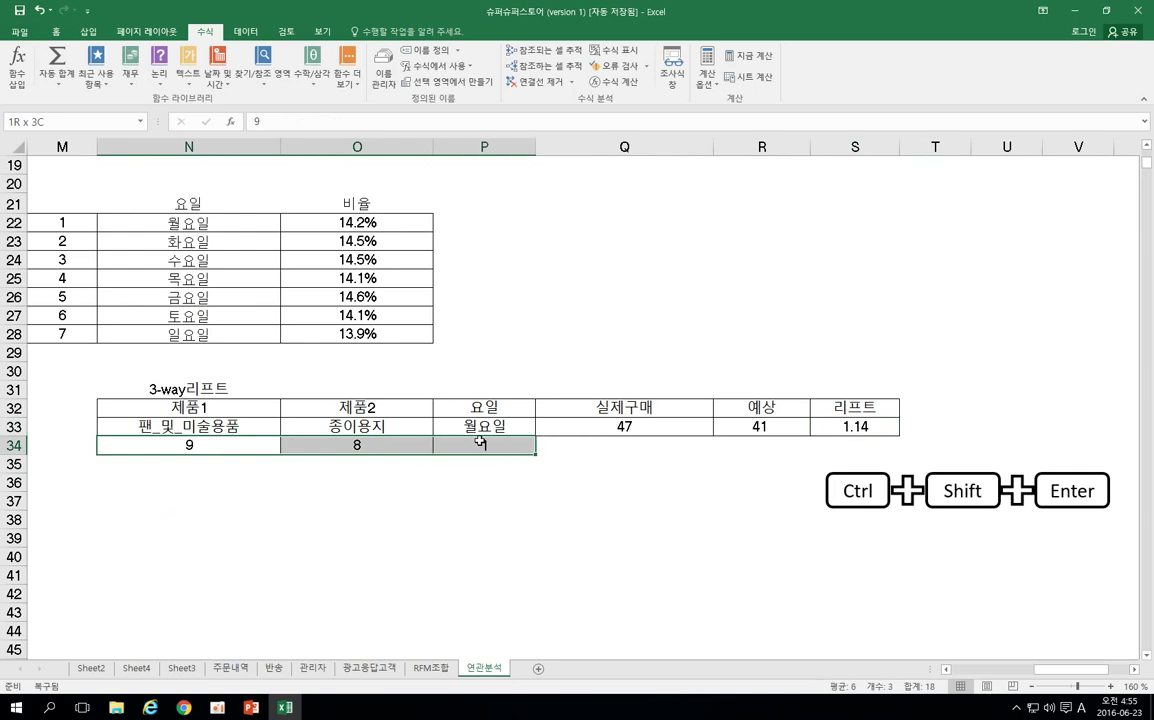
Fill the 3-way 리프트 cell S33 with yellow.
click(860, 427)
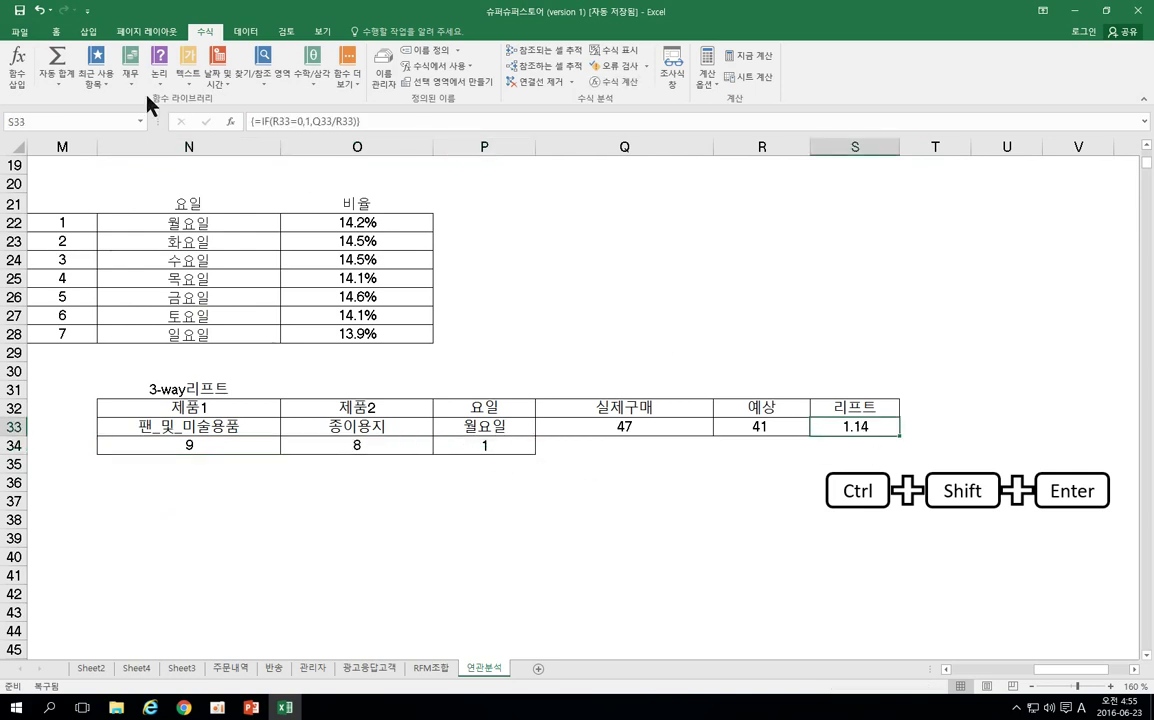
click(56, 31)
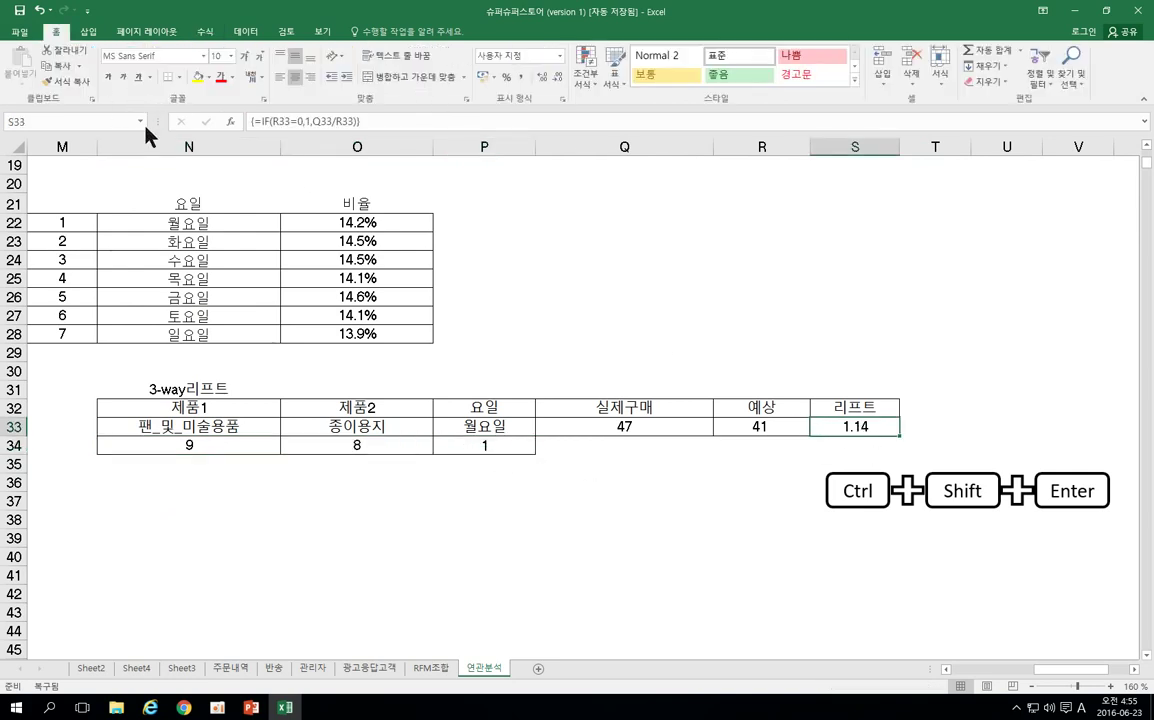
click(197, 77)
click(569, 543)
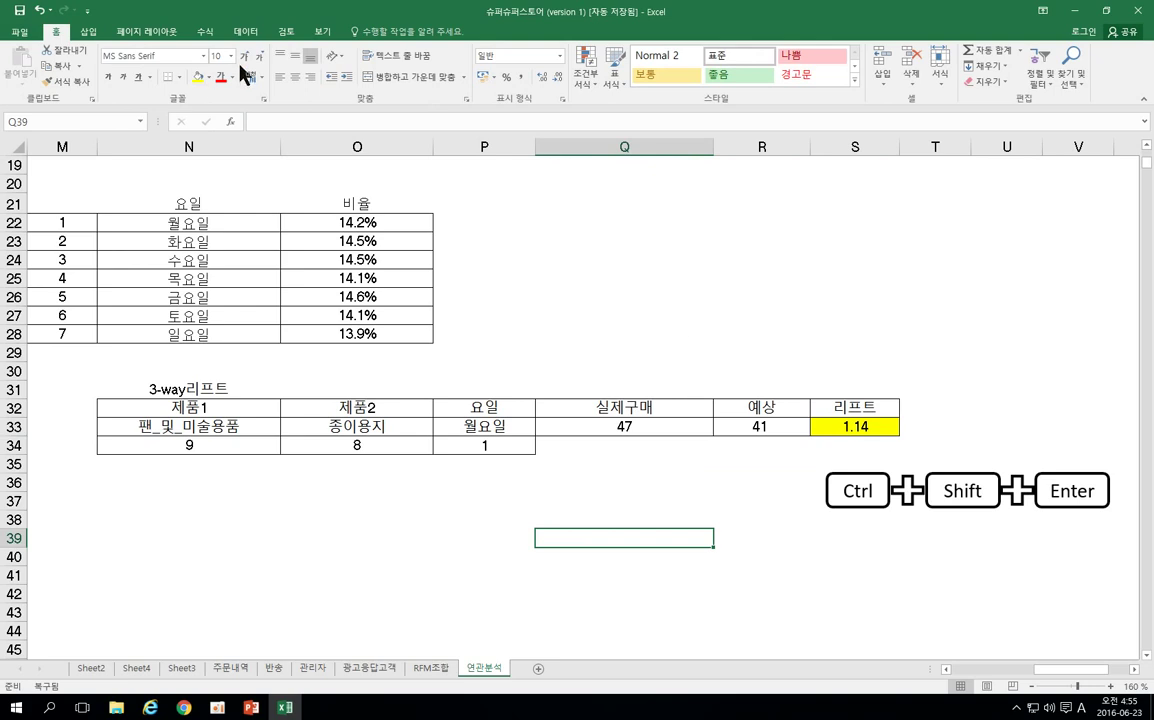
Enable the 분석 도구 and 해 찾기 추가 기능 Excel add-ins.
click(240, 31)
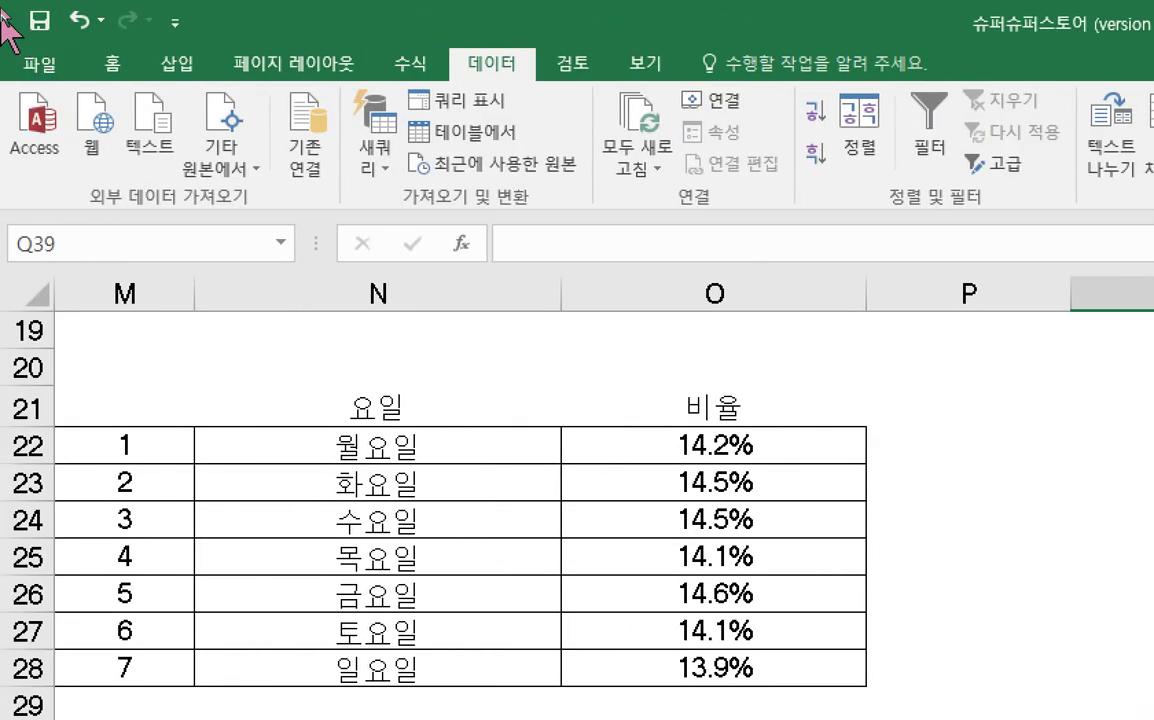
click(108, 60)
click(45, 60)
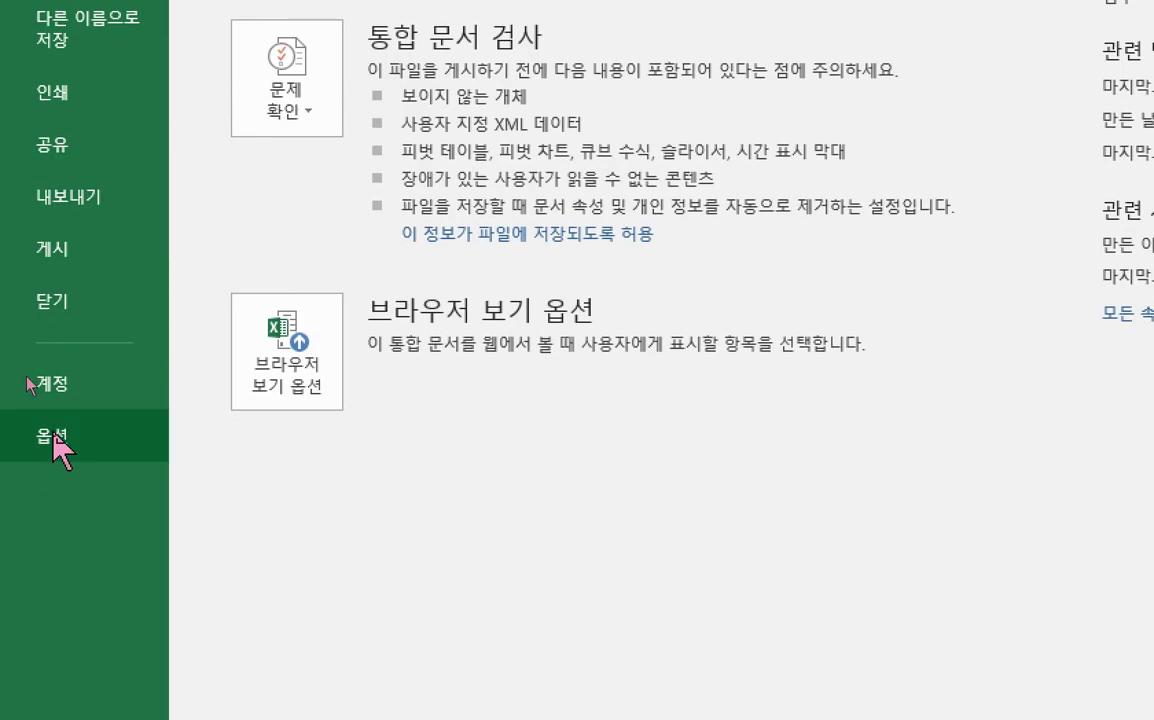
click(54, 438)
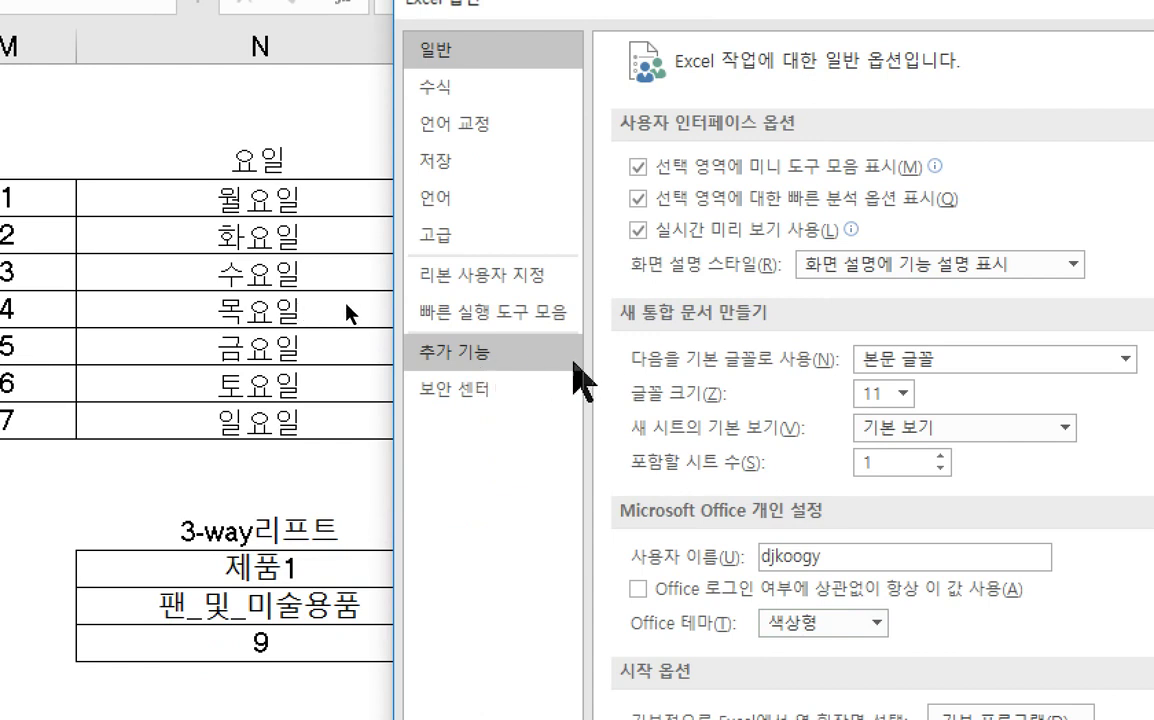
click(512, 355)
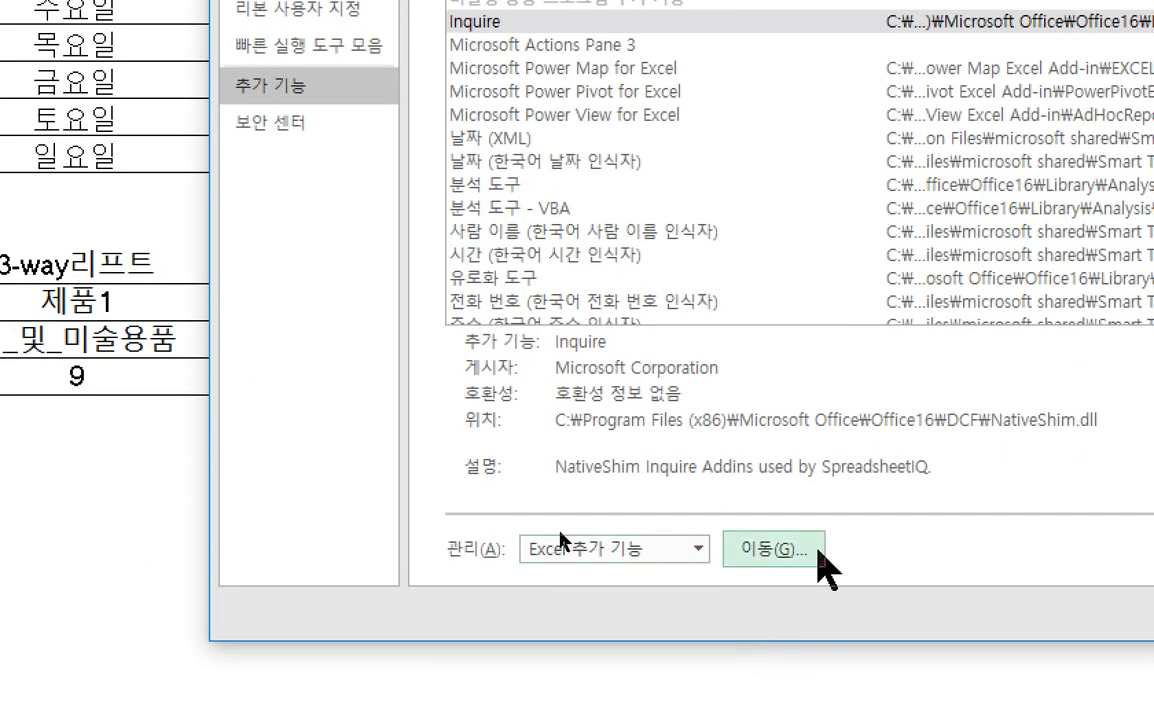
click(790, 556)
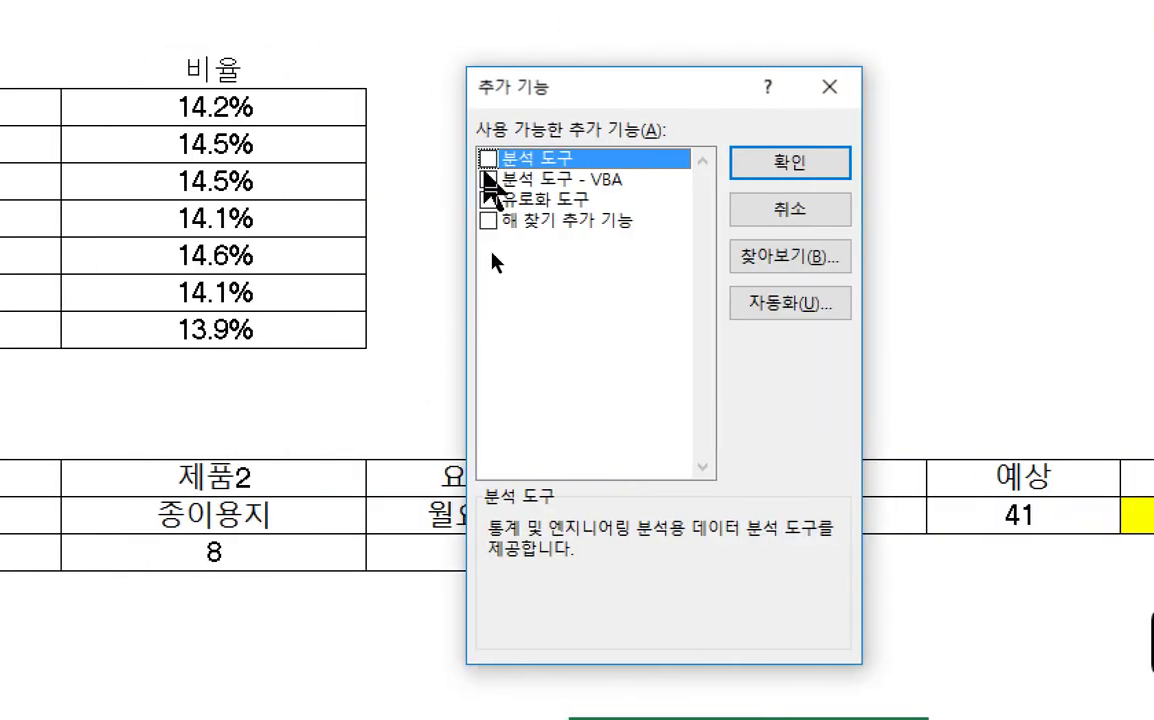
click(487, 159)
click(488, 220)
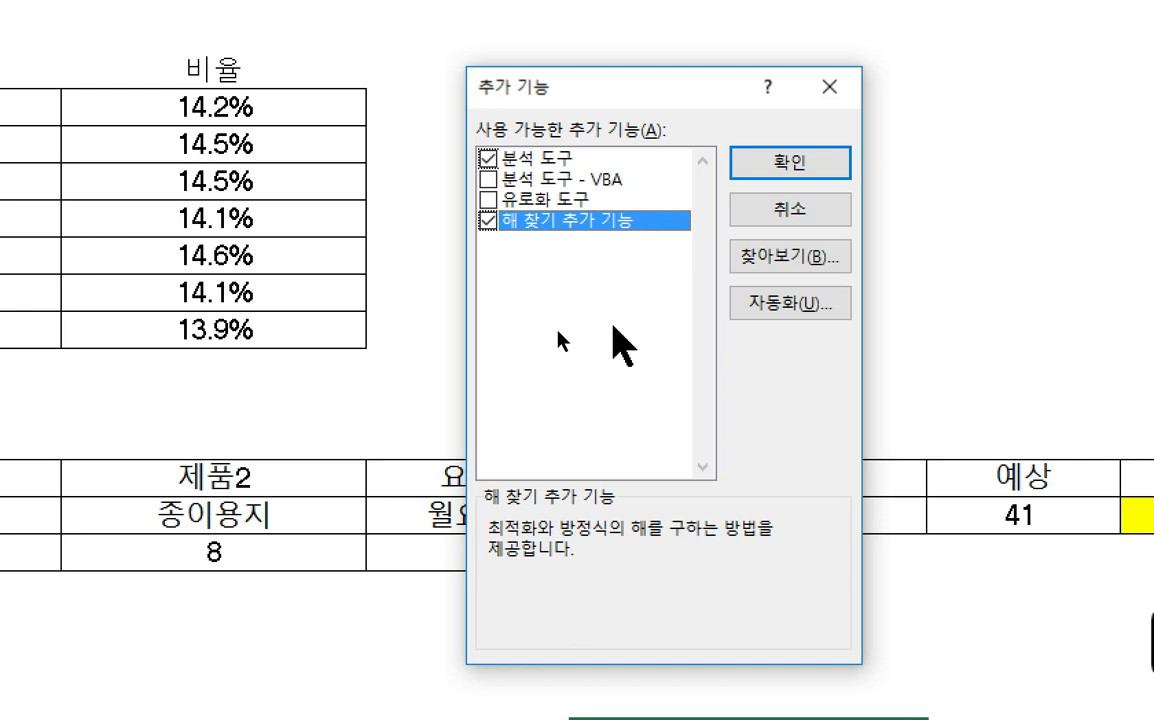
click(806, 162)
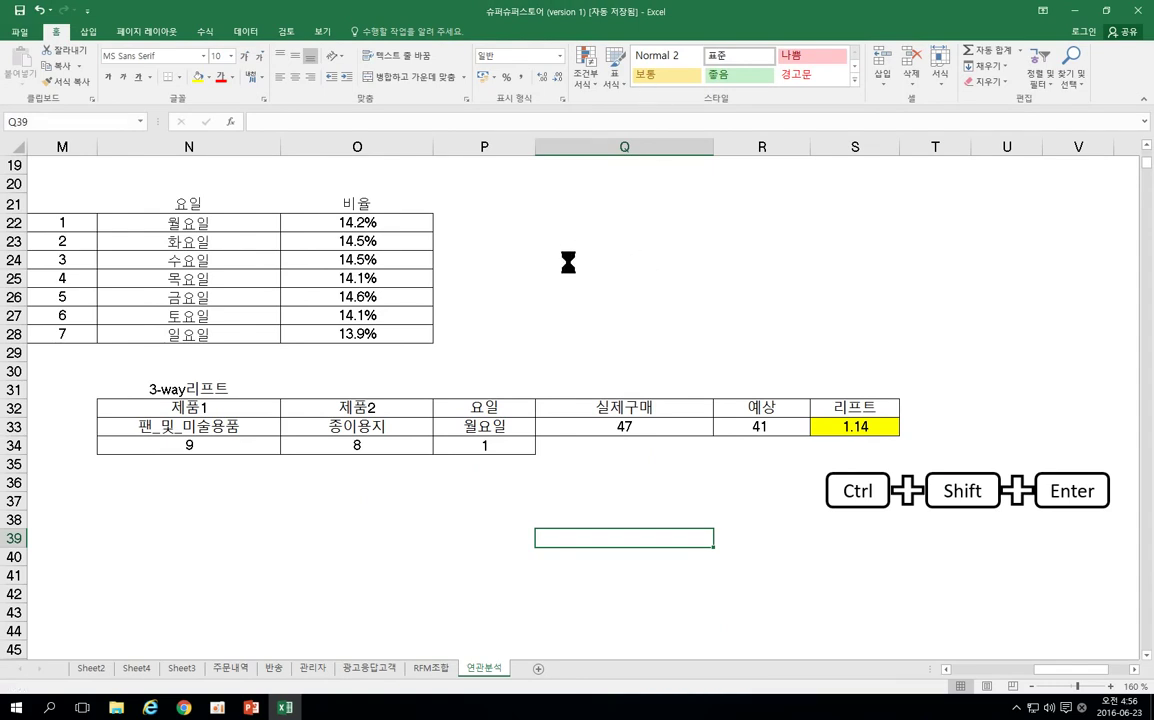
Set up 해 찾기 (Solver) to maximise the lift cell $S$33 by changing the variable cells $N$34:$P$34.
click(246, 32)
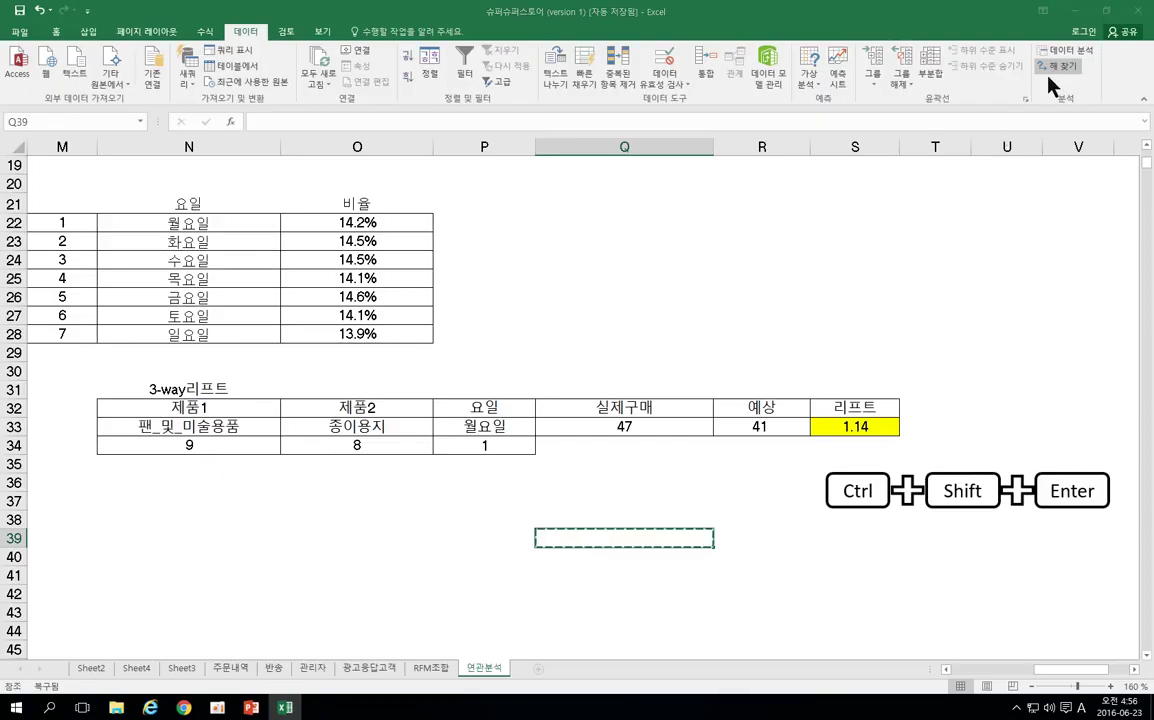
drag(686, 169, 644, 247)
click(572, 271)
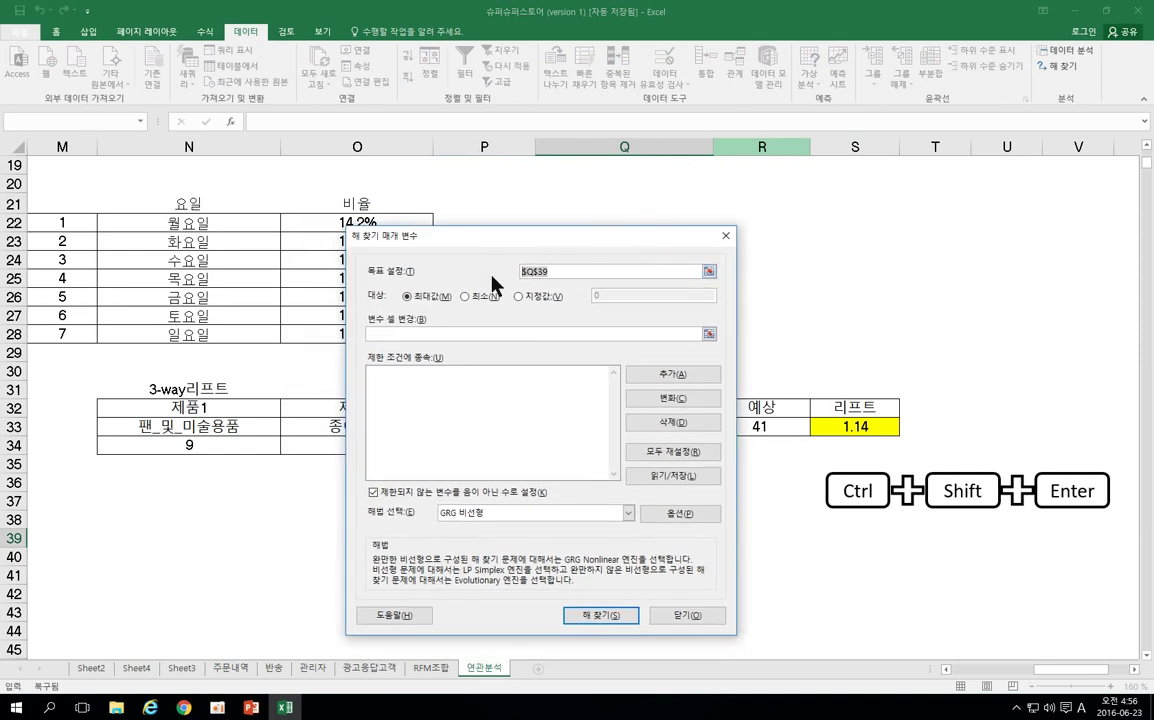
click(873, 426)
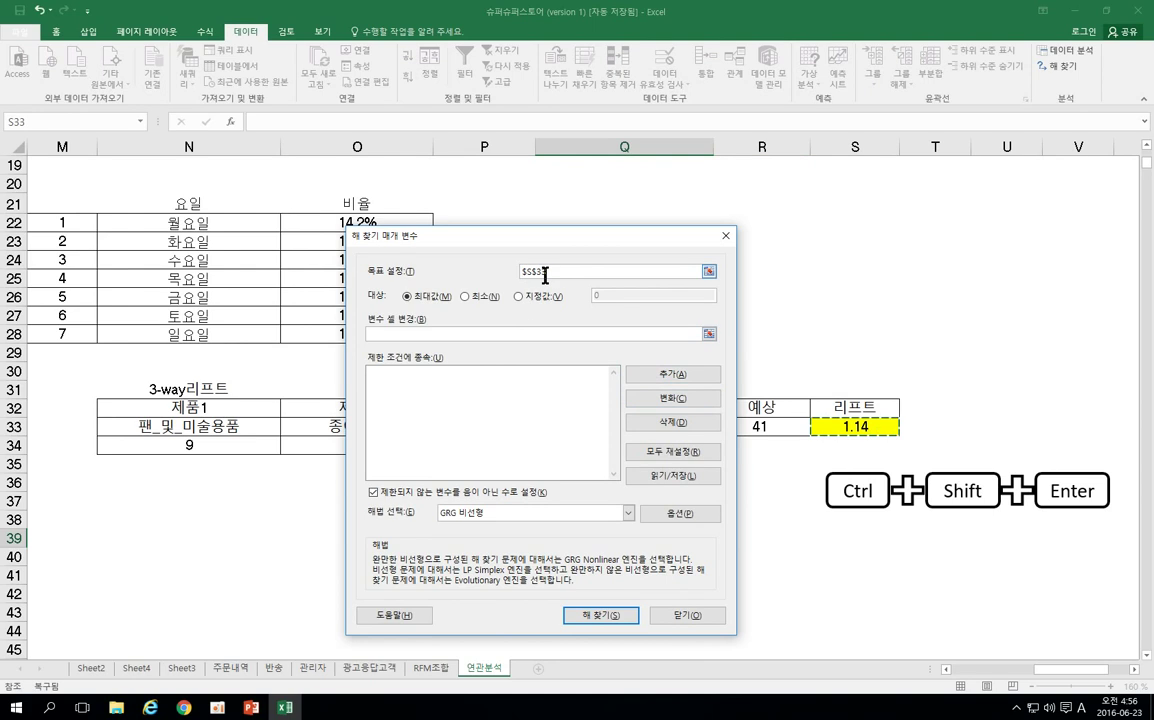
drag(480, 240, 482, 223)
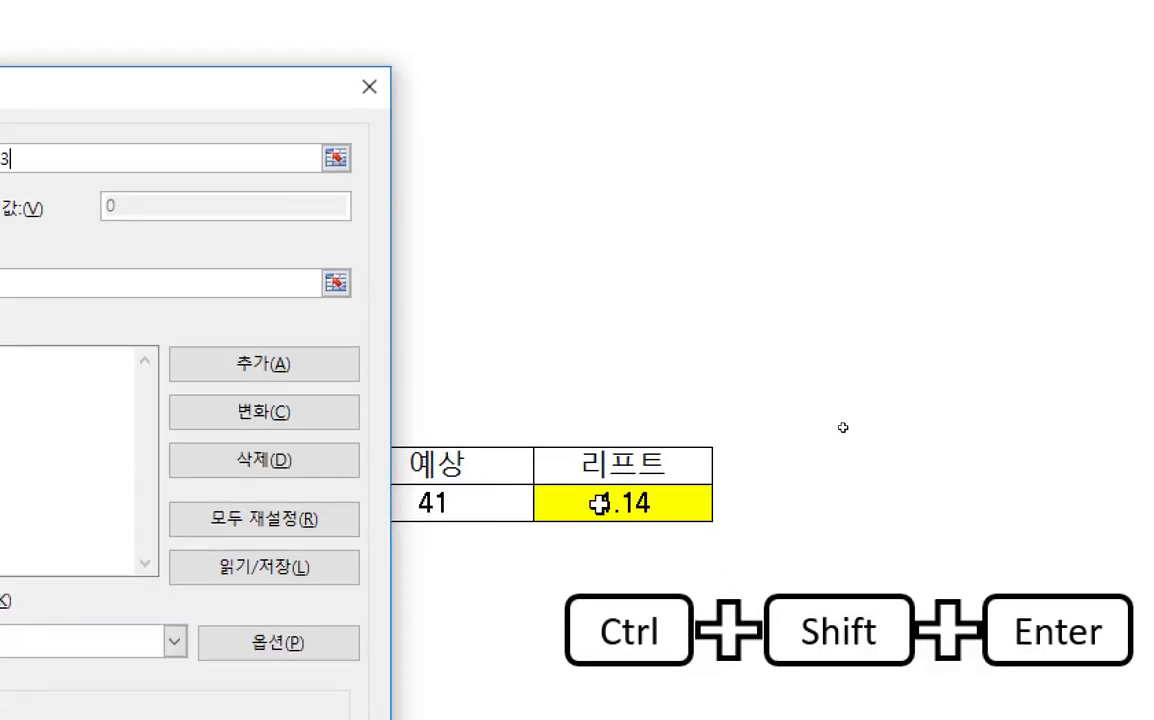
click(1123, 632)
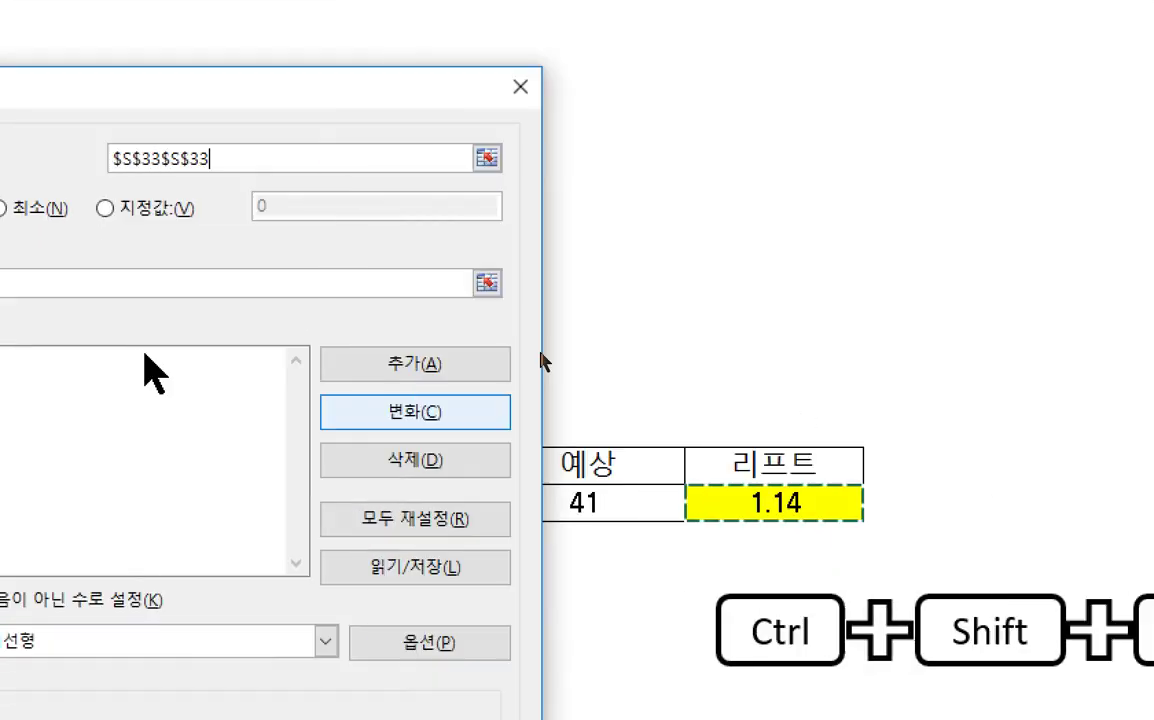
drag(208, 158, 73, 150)
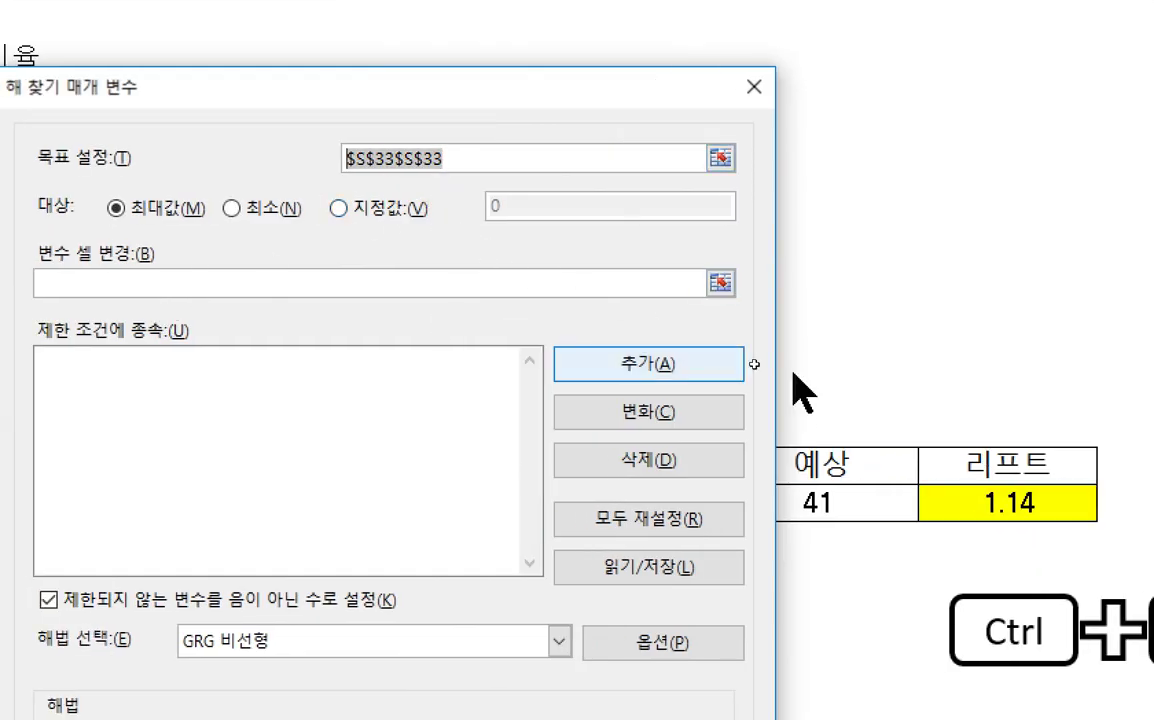
click(980, 505)
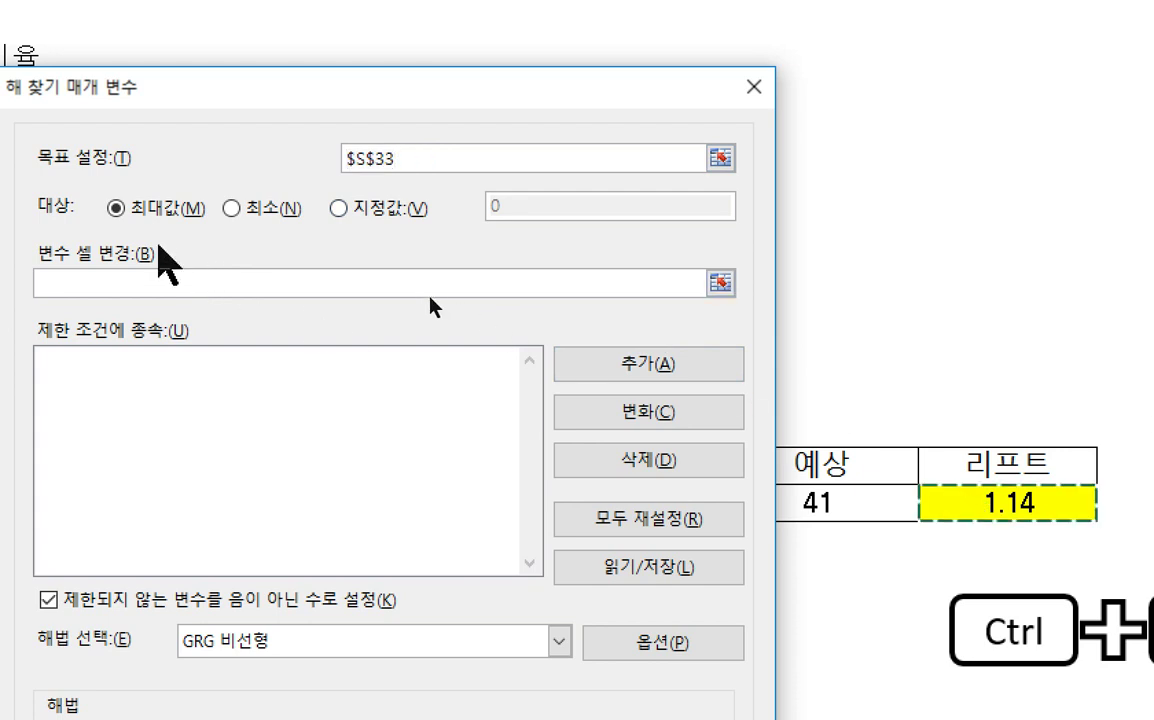
click(148, 212)
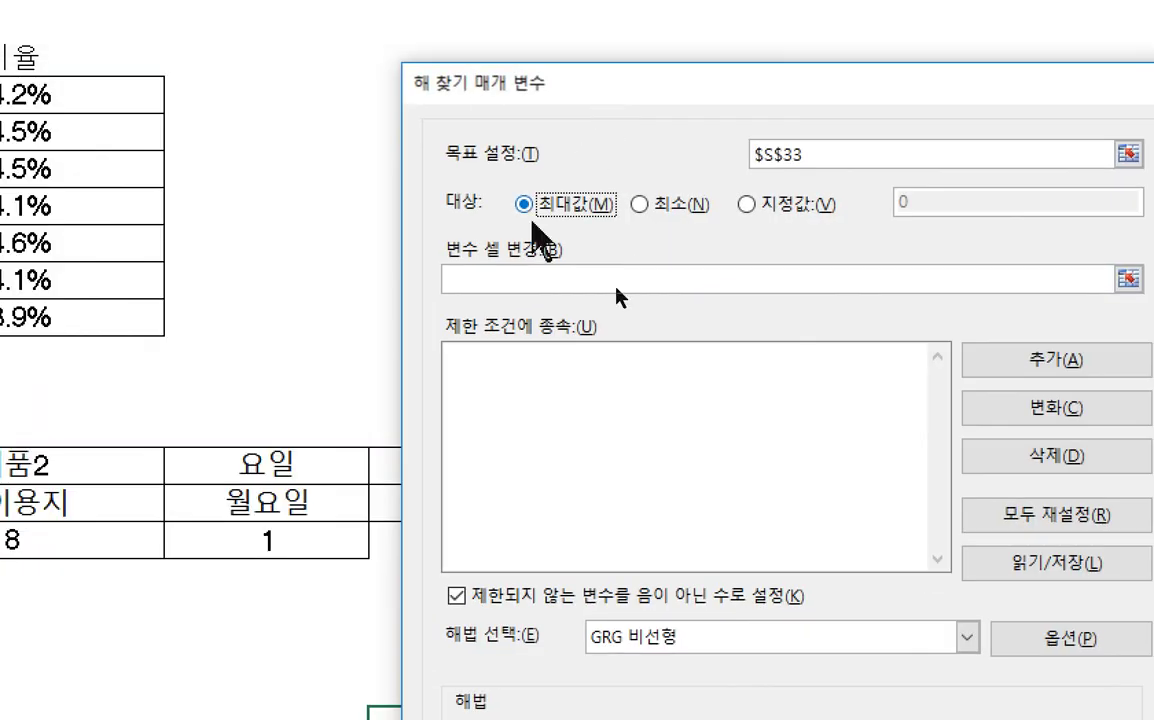
click(503, 273)
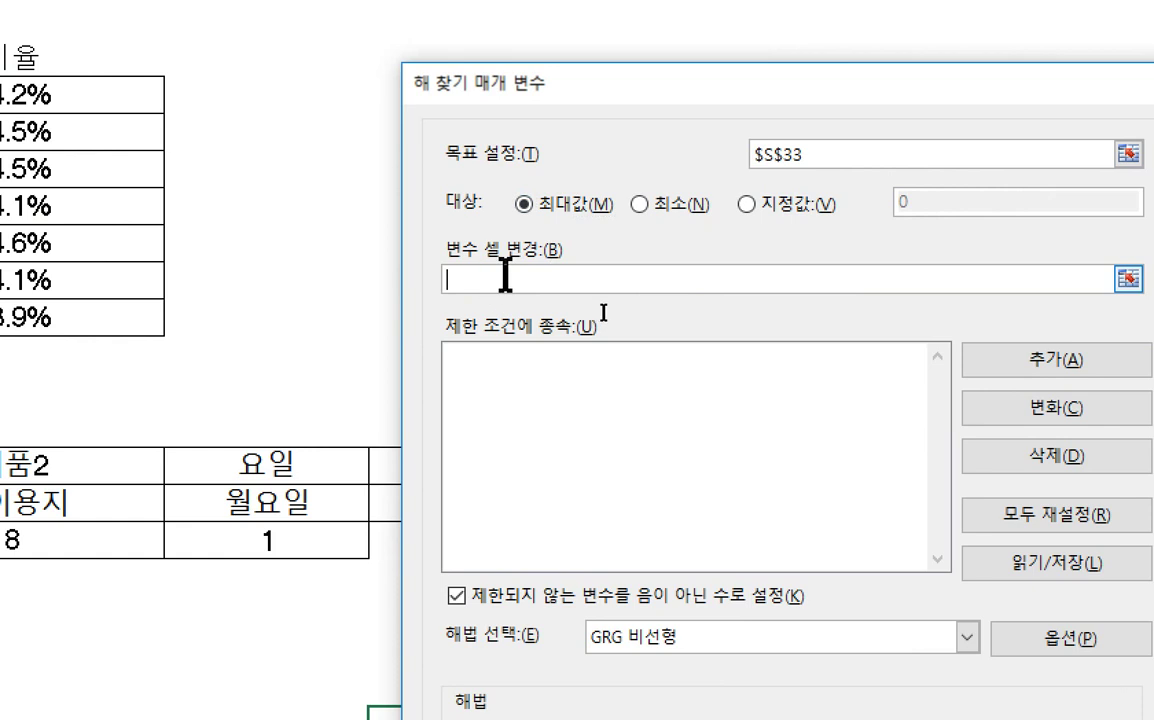
drag(92, 317, 694, 327)
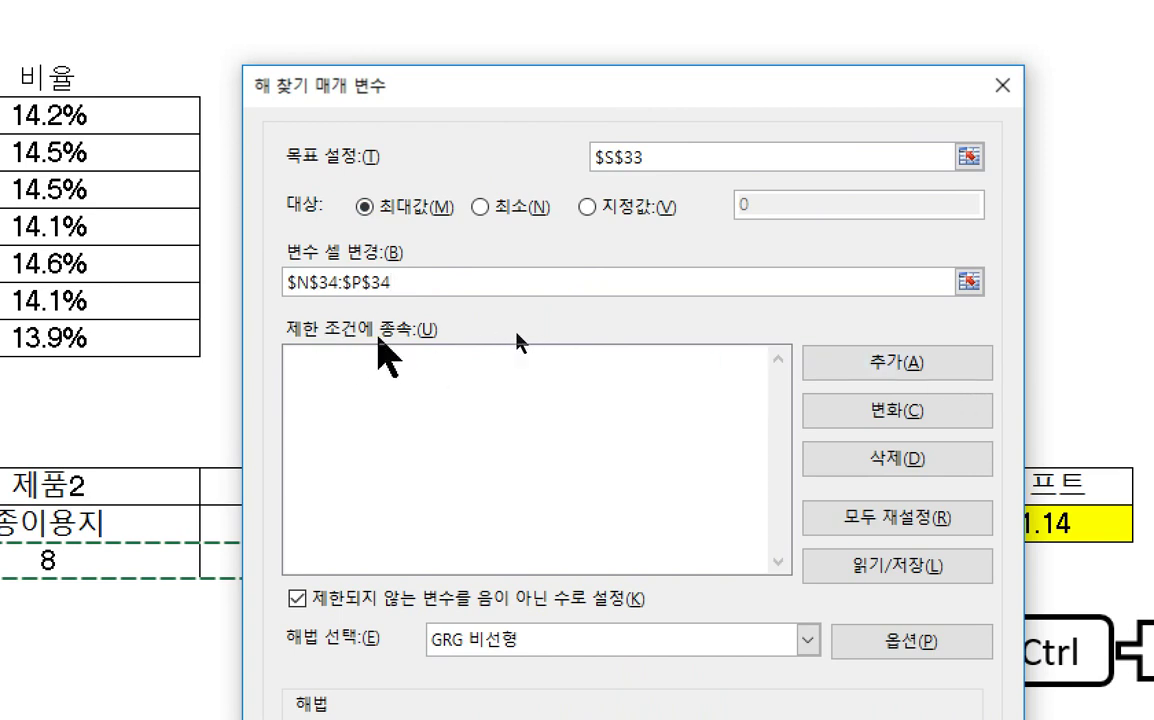
Add a Solver constraint requiring all three index inputs $N$34:$P$34 to be >= 1.
click(857, 370)
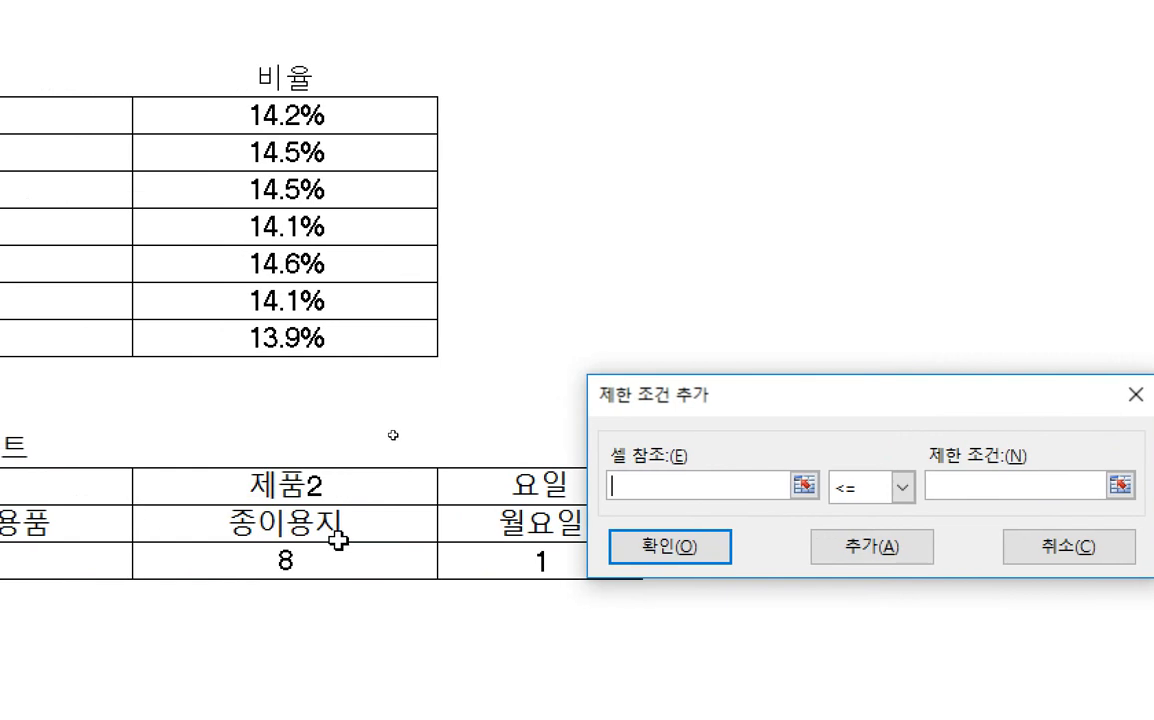
drag(504, 388, 0, 242)
drag(222, 242, 208, 239)
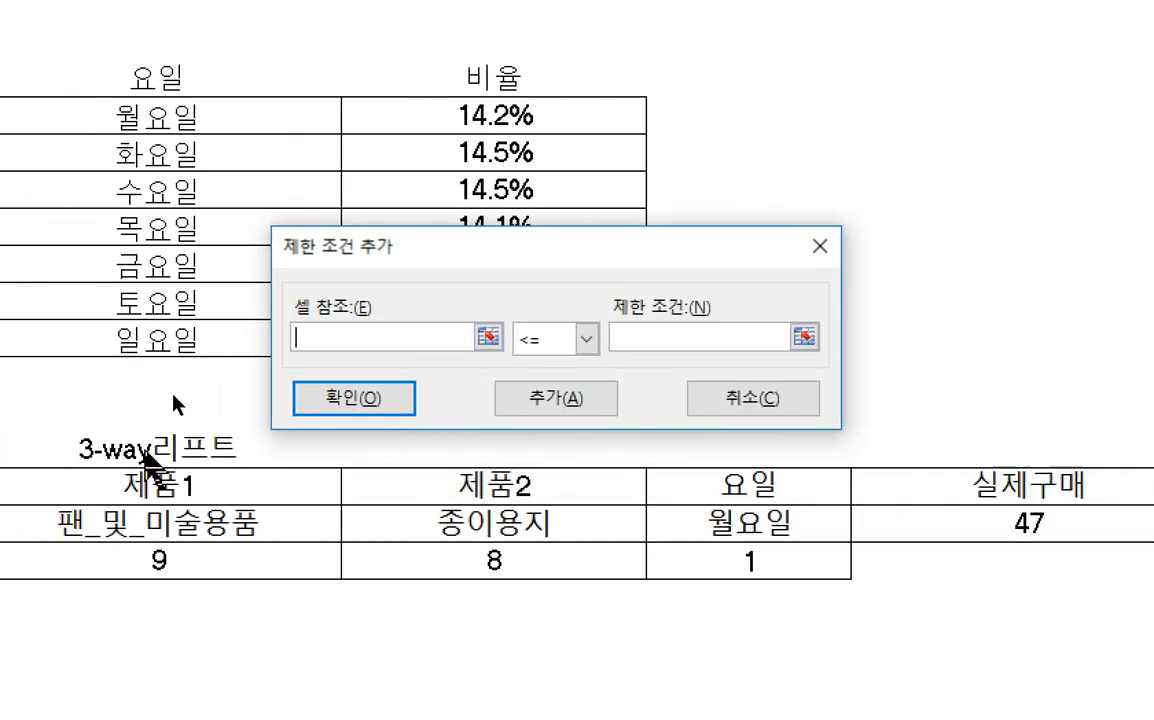
drag(249, 557, 822, 555)
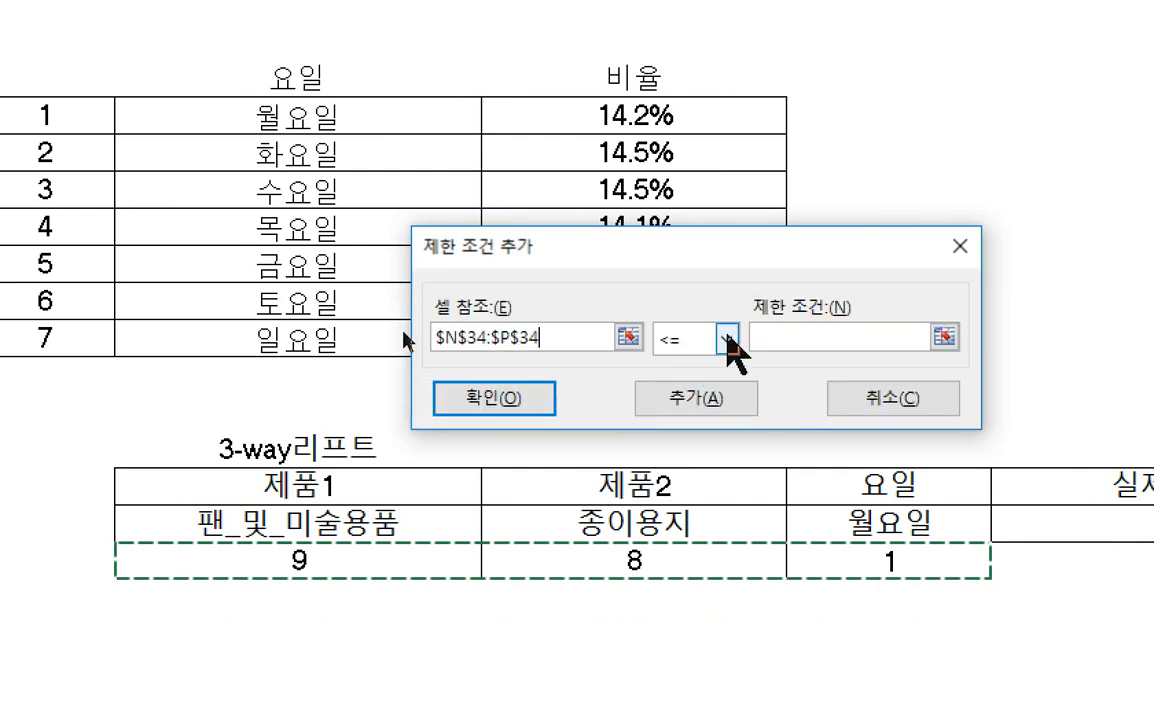
click(729, 340)
click(760, 338)
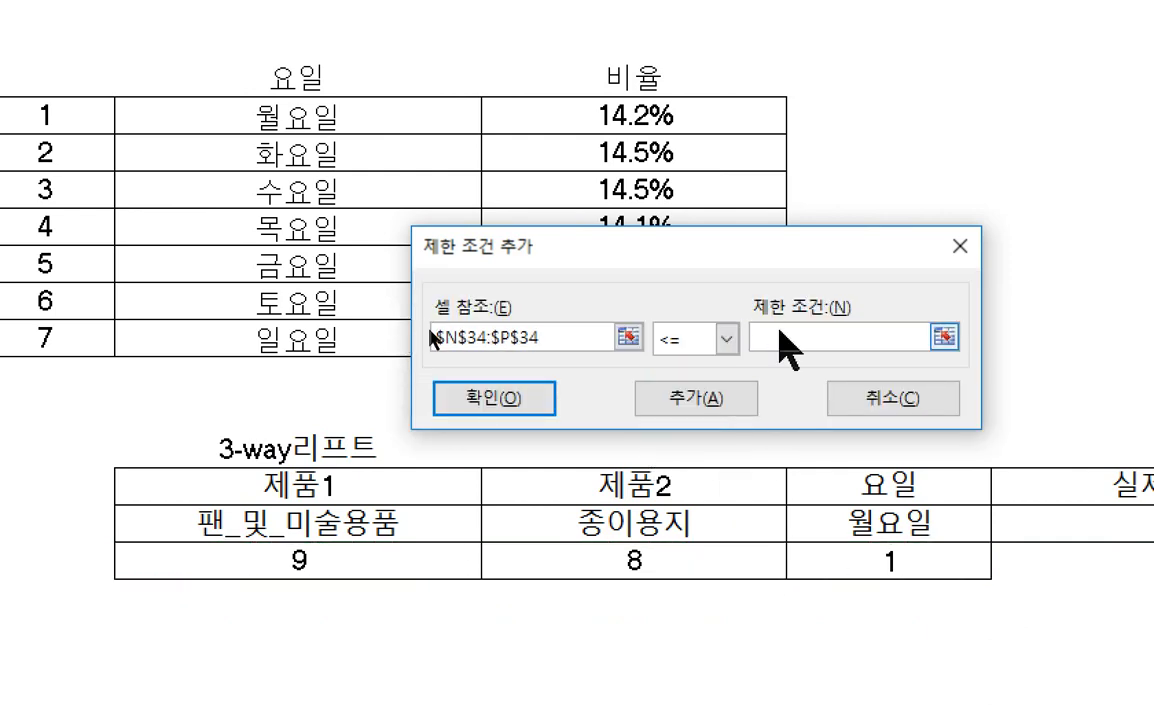
text(1)
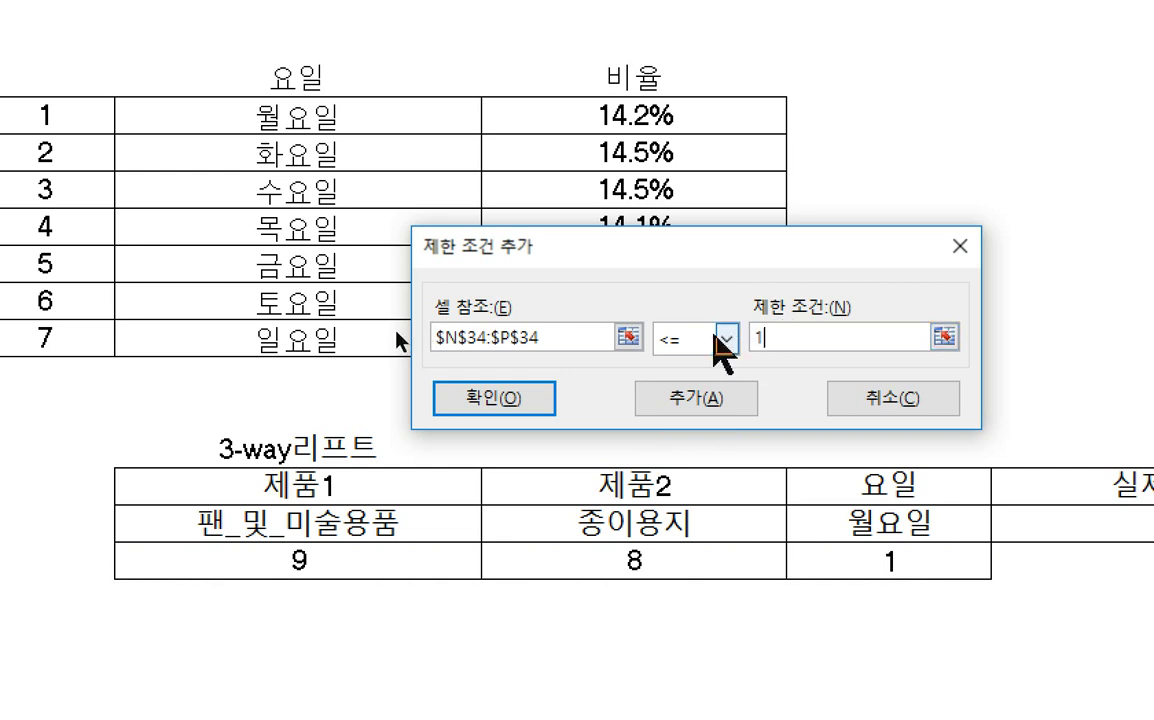
click(726, 340)
click(668, 407)
click(672, 410)
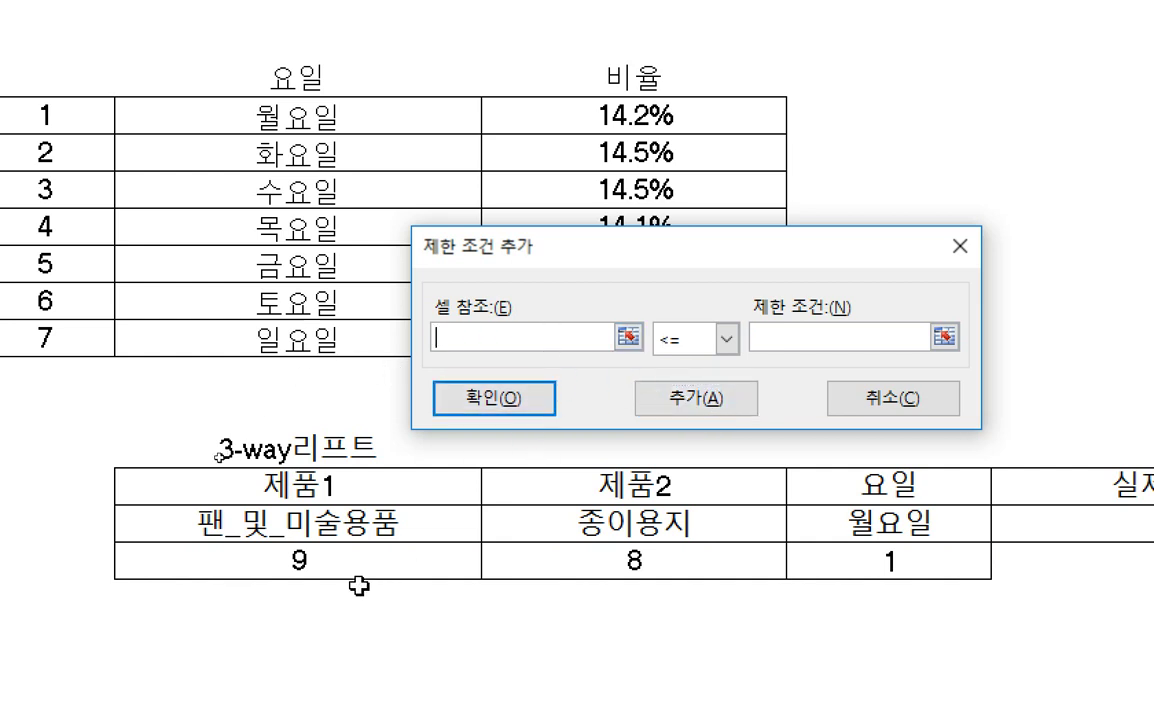
Add Solver constraints limiting the product indexes $N$34:$O$34 to <= 9 and the weekday index $P$34 to <= 7.
drag(335, 565, 598, 561)
click(806, 340)
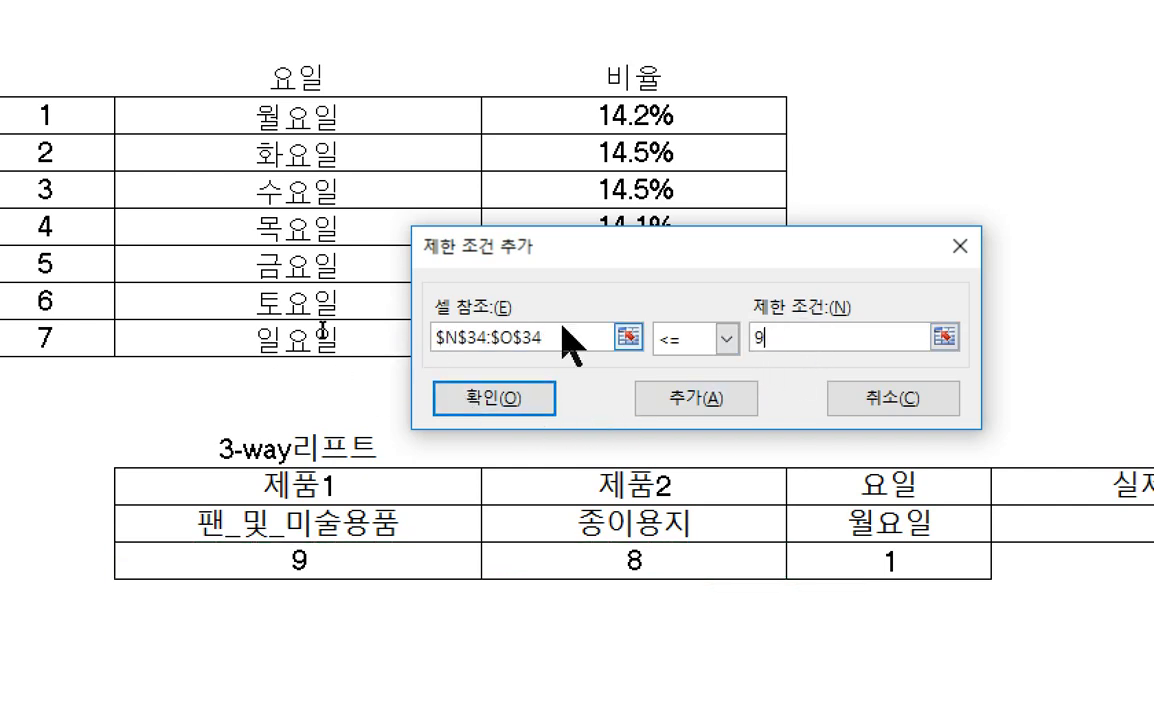
click(686, 400)
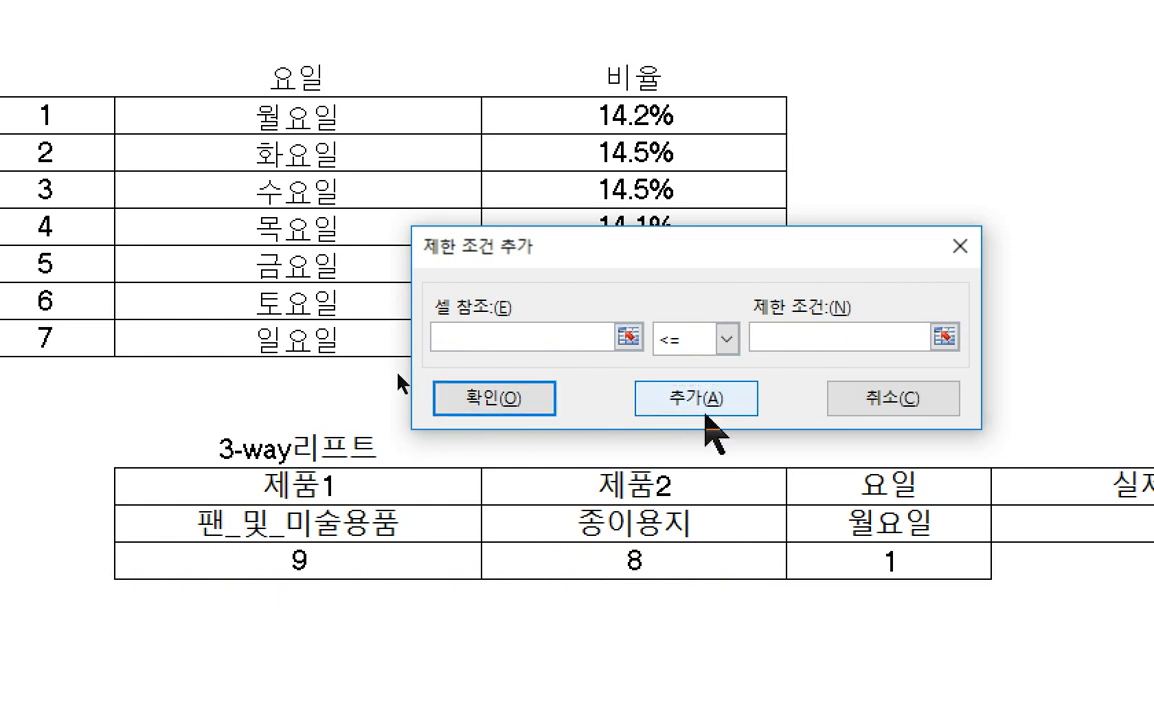
click(843, 561)
click(788, 337)
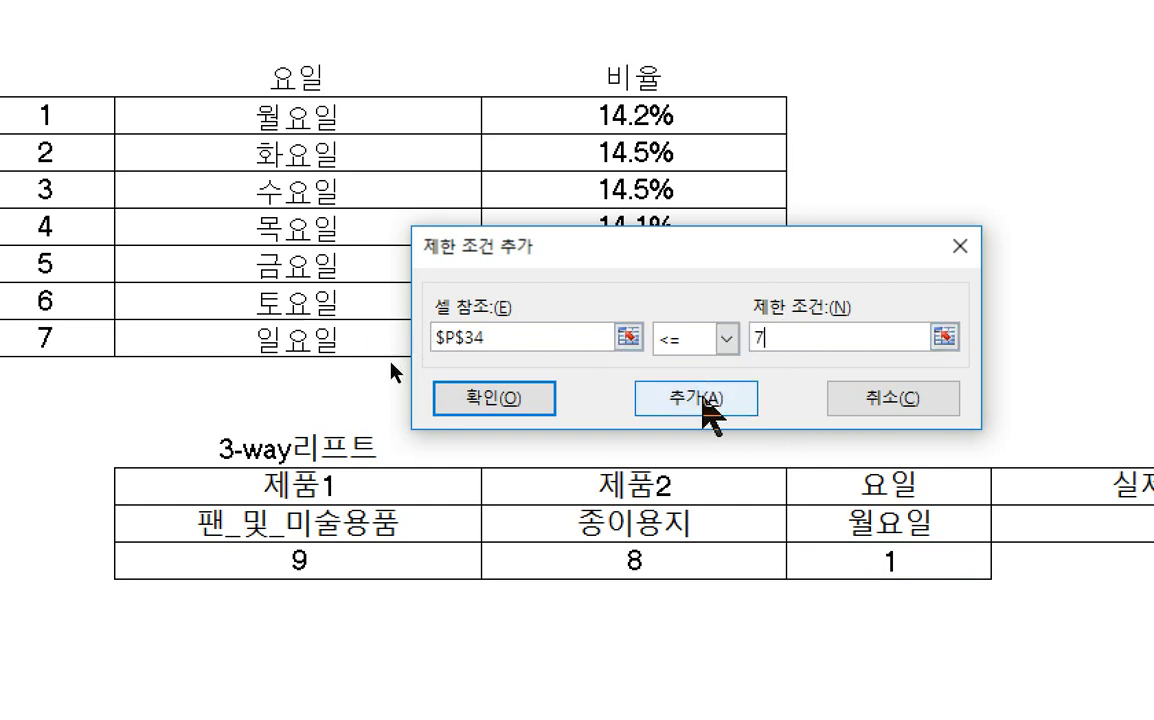
click(704, 396)
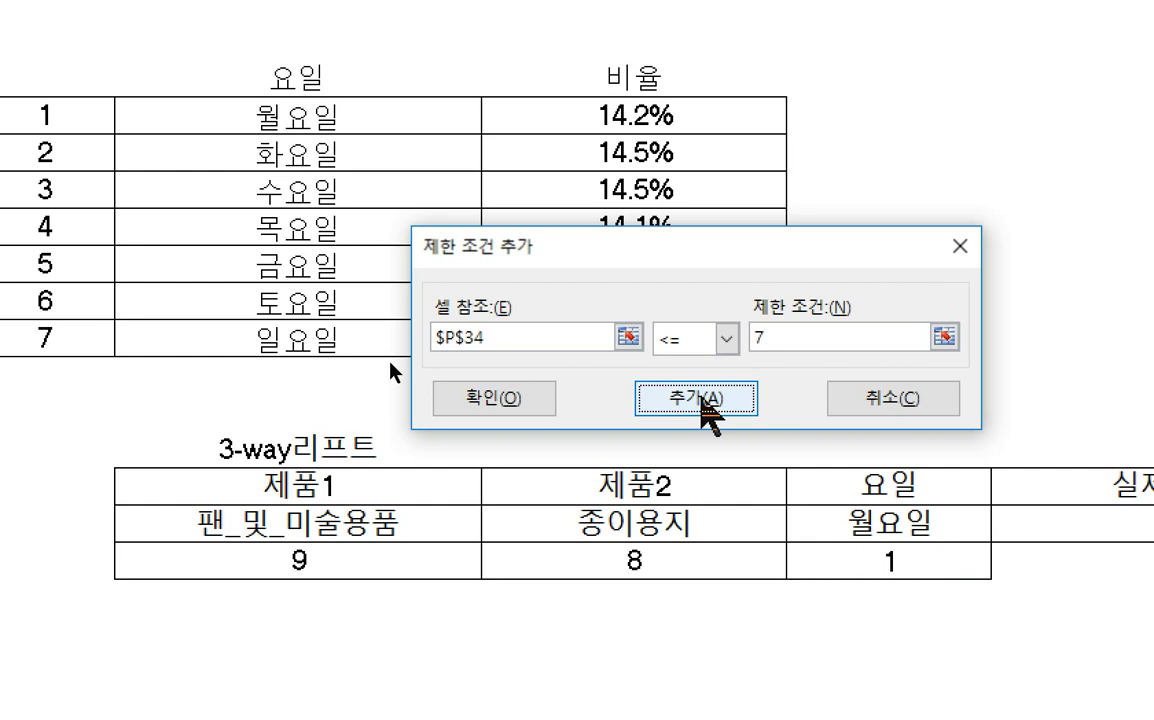
Add a final Solver constraint forcing $N$34:$P$34 to be integers (int, 정수) and return to the Solver parameters.
drag(381, 558, 831, 570)
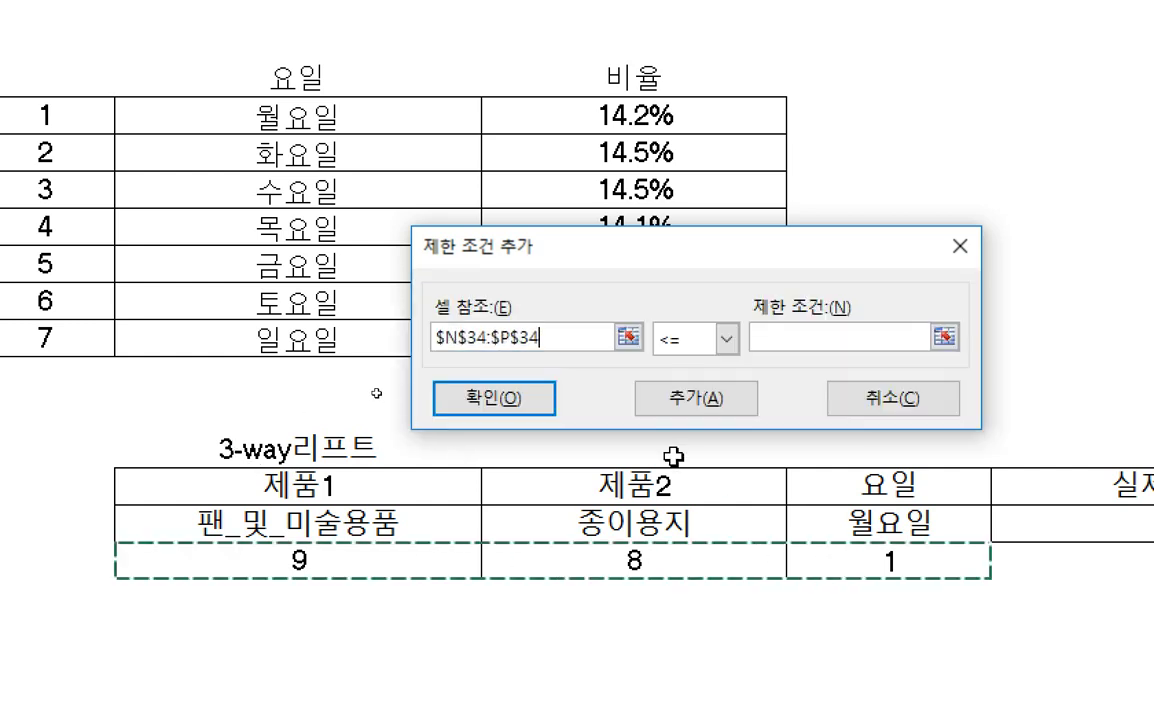
click(727, 339)
click(686, 437)
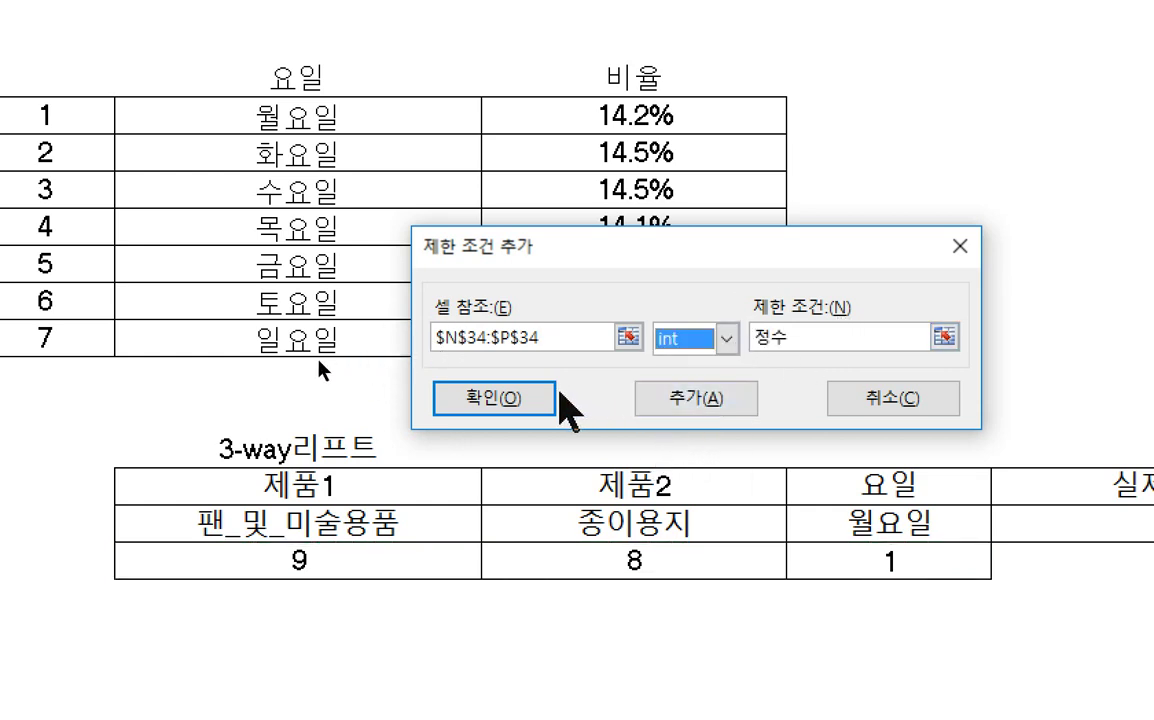
click(521, 397)
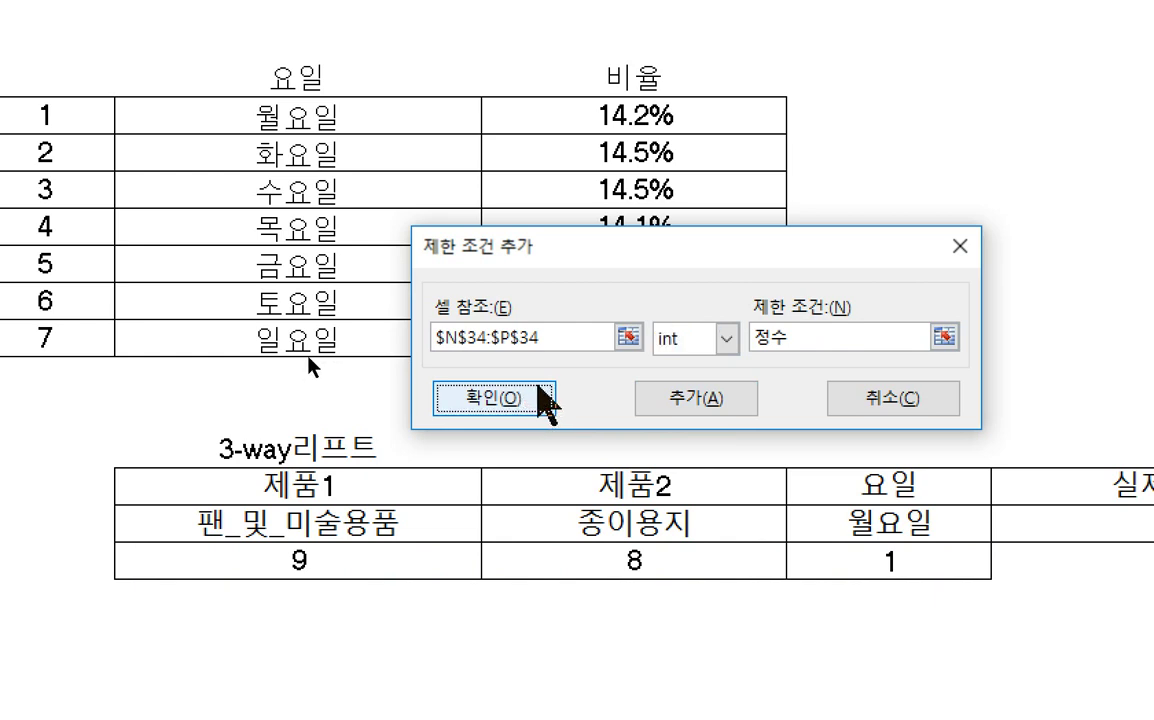
click(540, 395)
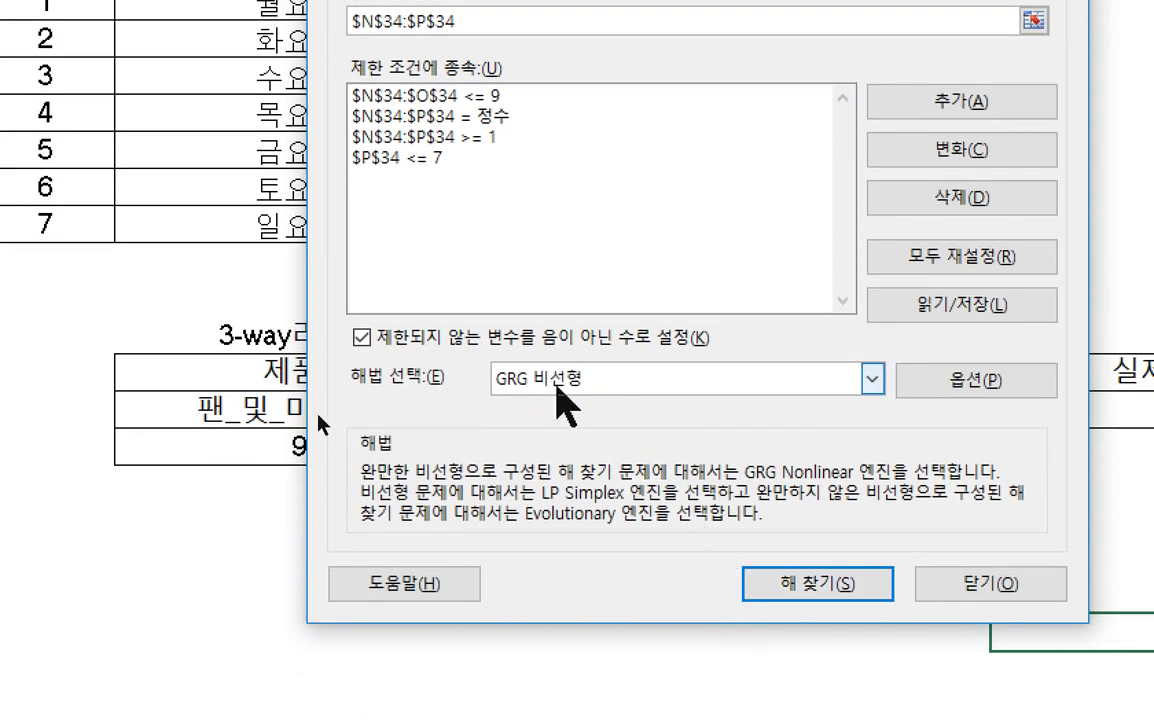
Choose Evolutionary as the Solver's solving method (해법 선택) and bring up its options (옵션).
click(560, 379)
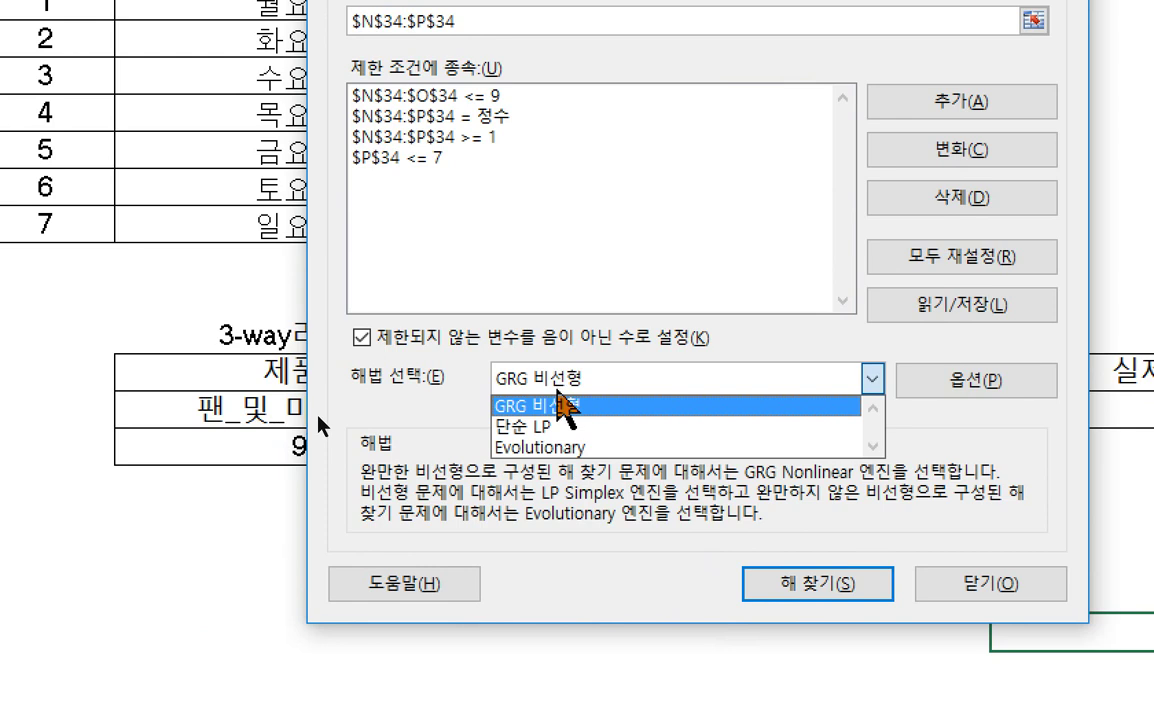
click(532, 448)
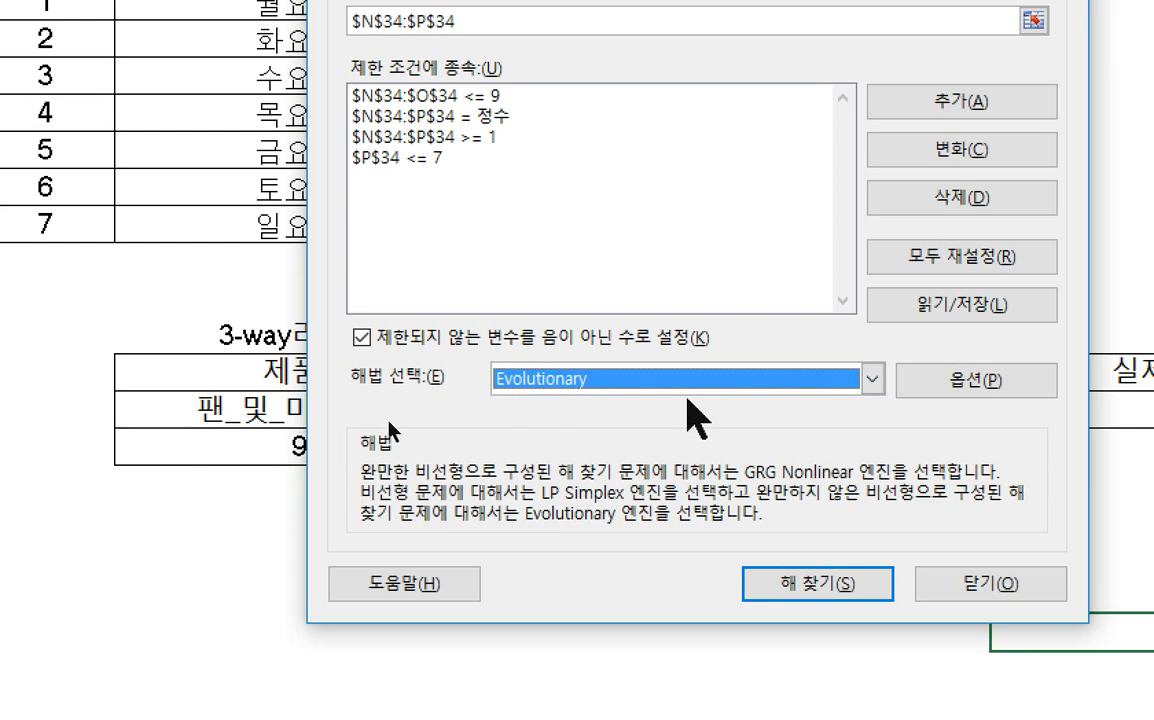
key(Return)
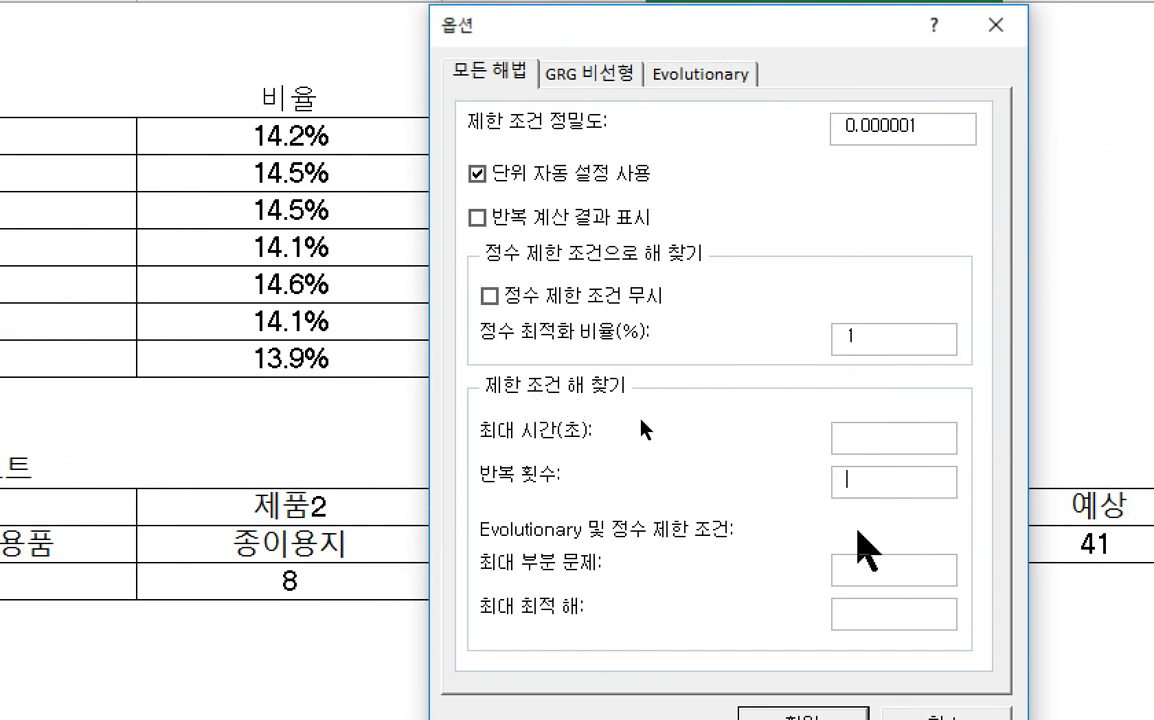
In the options for all methods, set the maximum time (최대 시간) to 30000 seconds and the iterations (반복 횟수) to 300000.
click(690, 72)
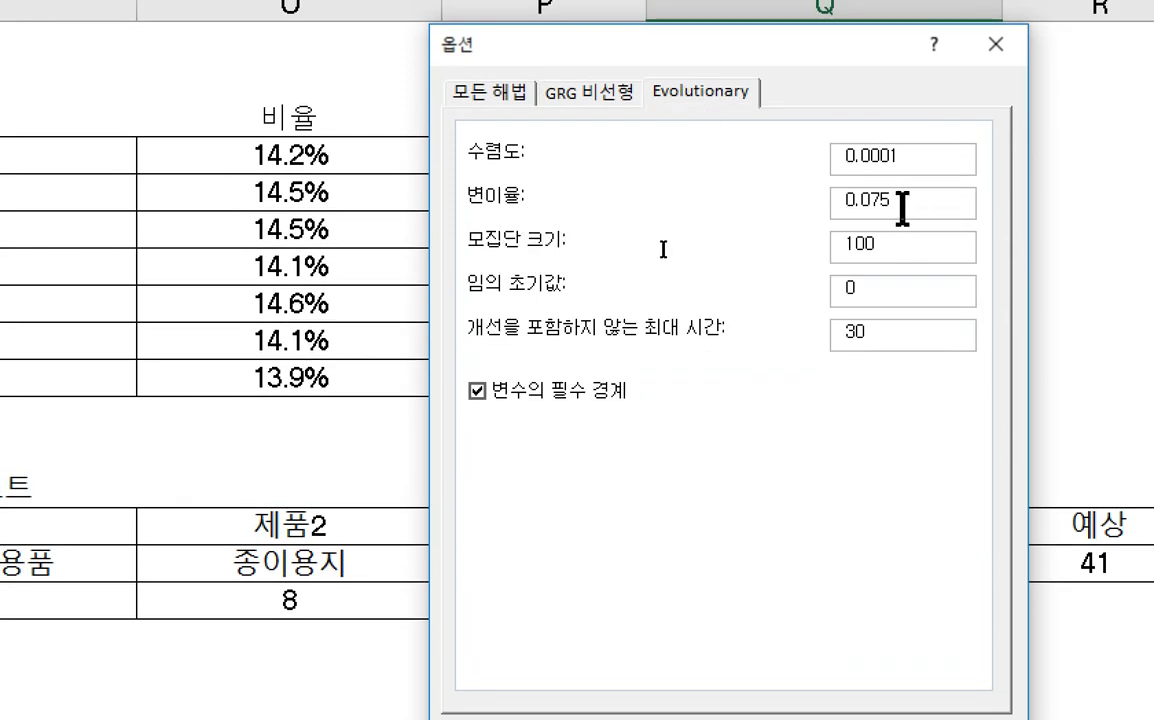
drag(900, 207, 819, 206)
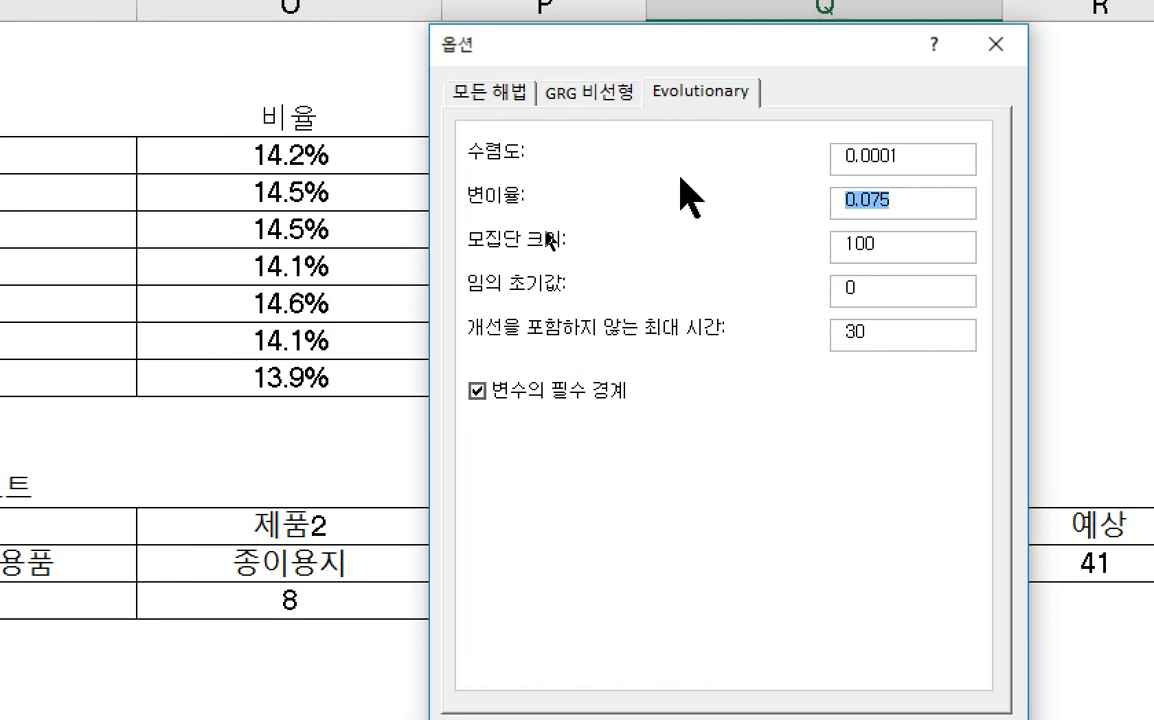
click(493, 95)
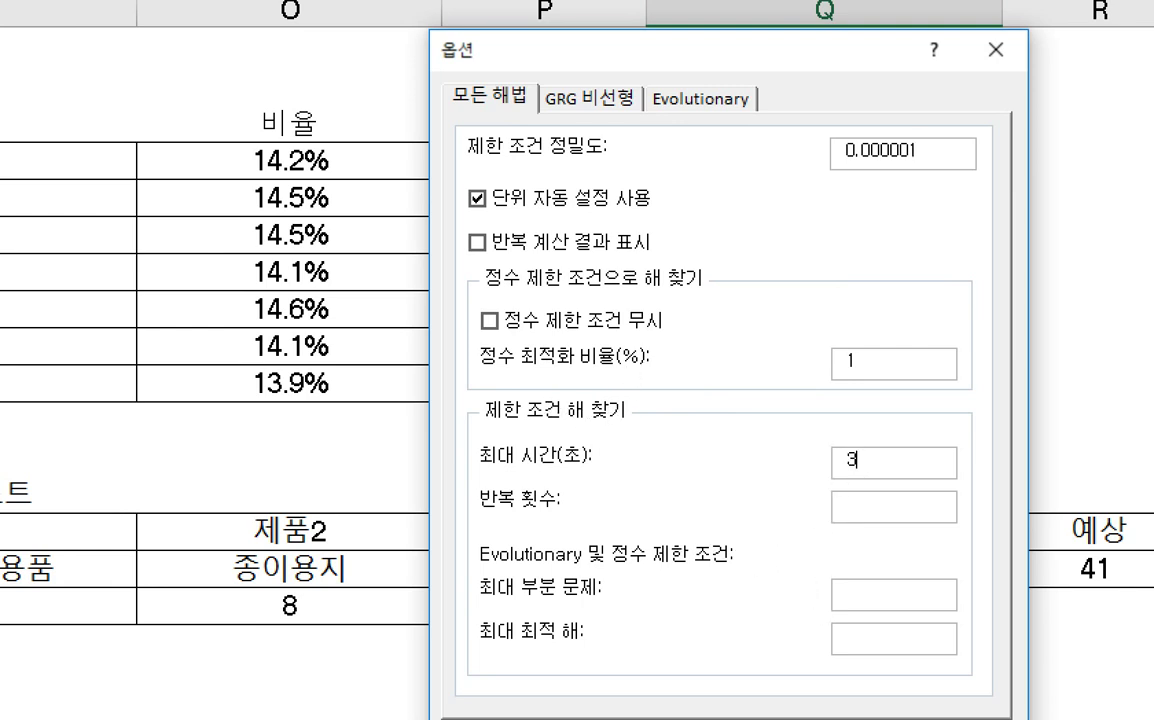
text(0000)
click(862, 507)
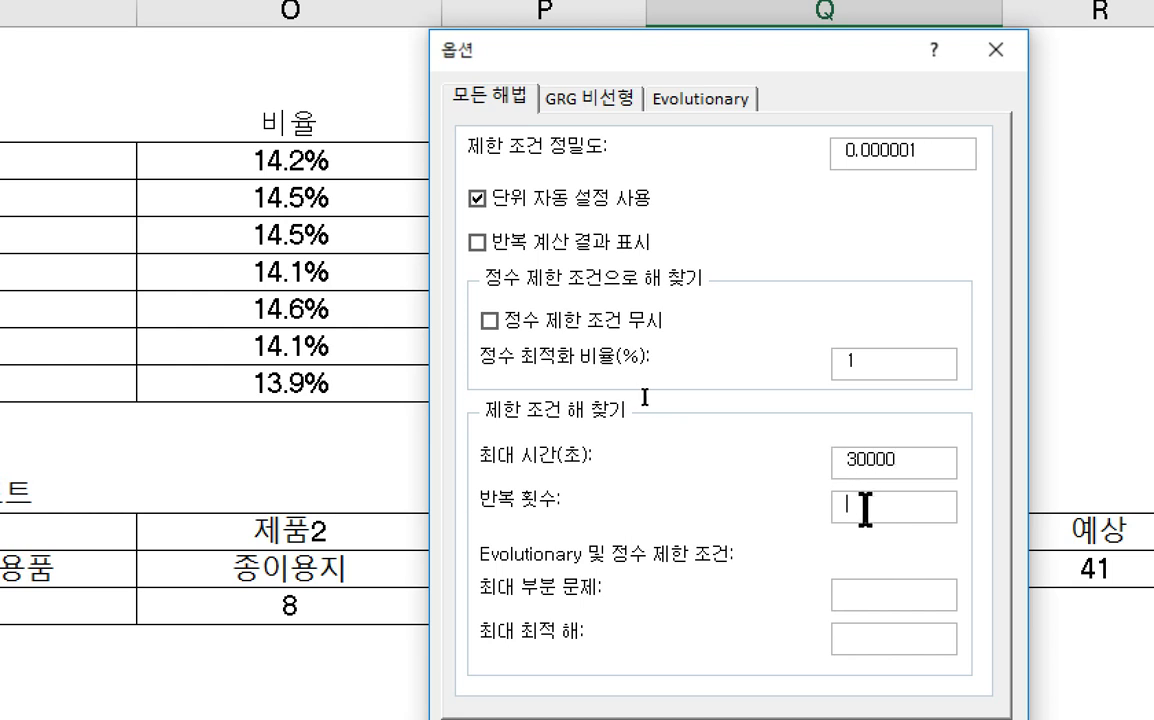
text(30000)
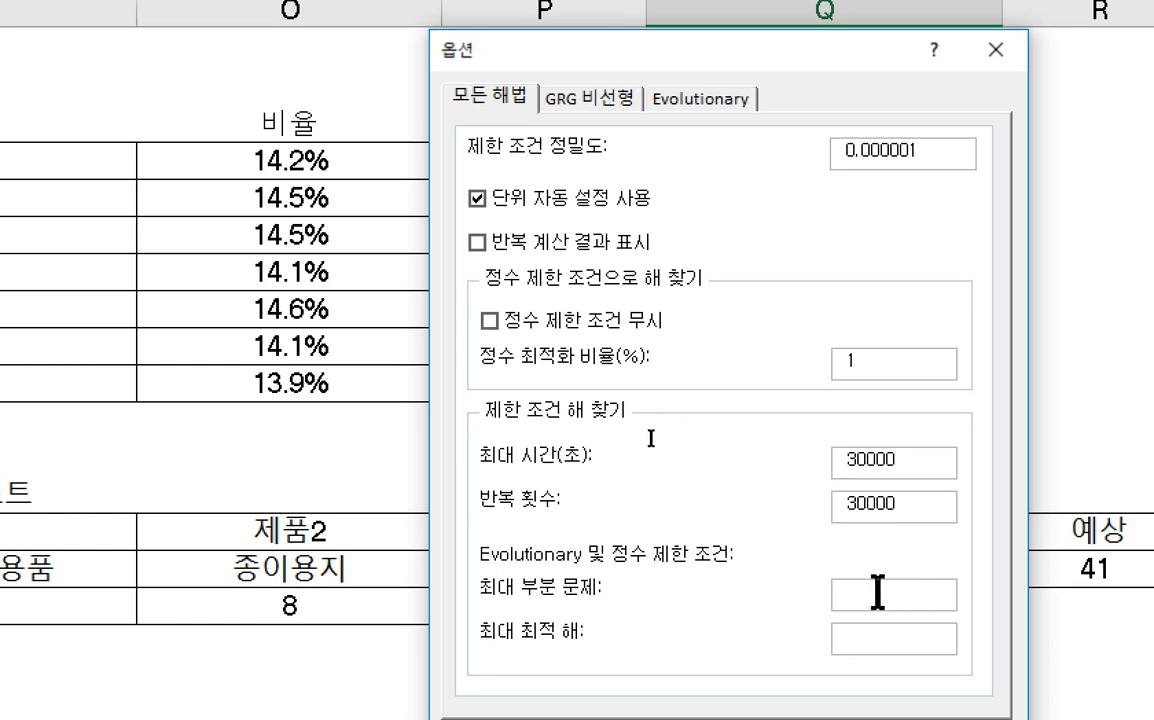
text(0)
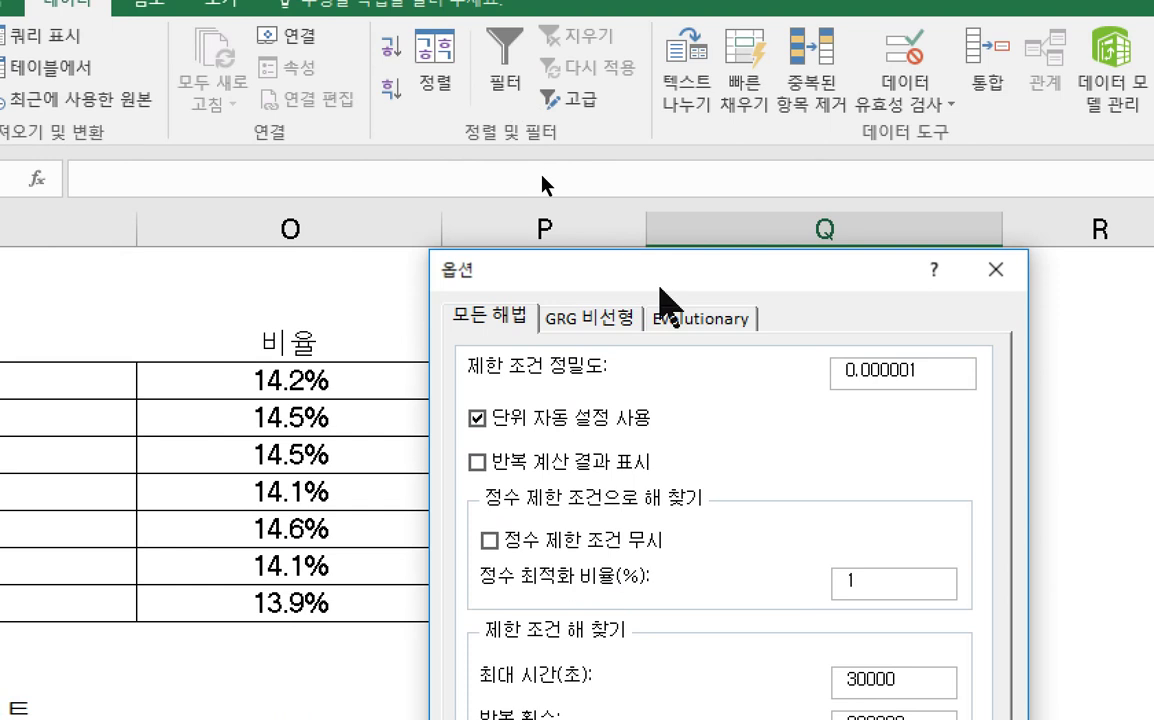
Set the mutation rate (변이율) in the Evolutionary options to 0.25.
click(686, 98)
drag(966, 437, 850, 432)
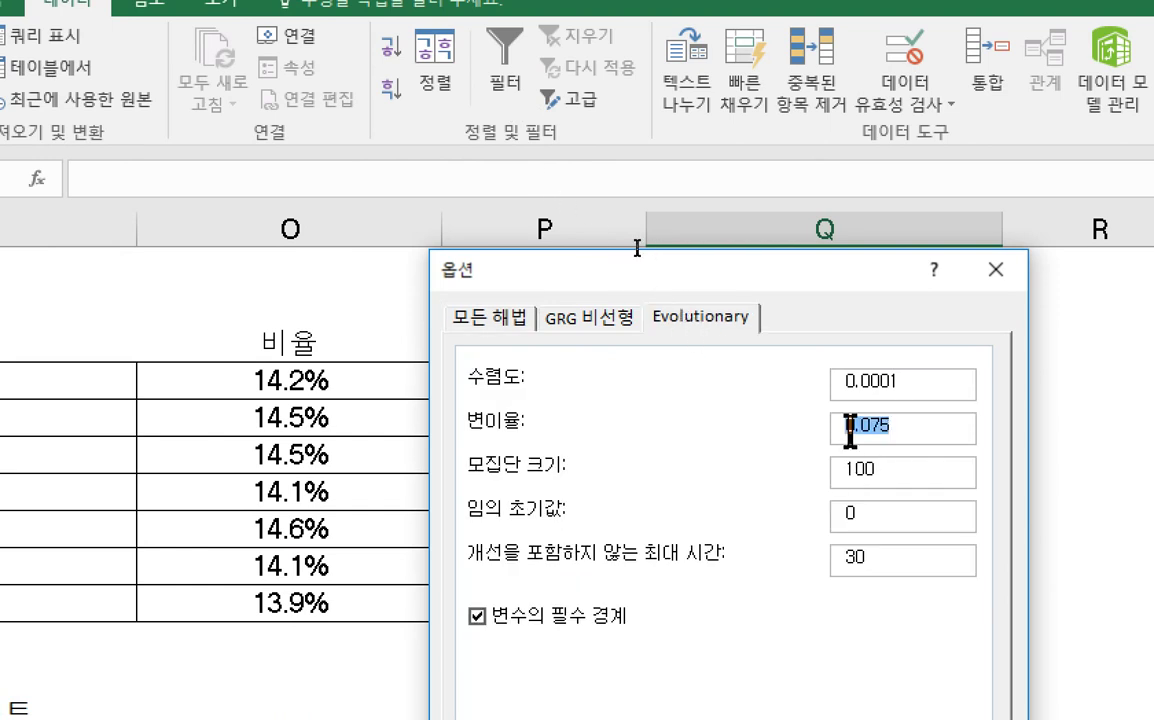
text(0)
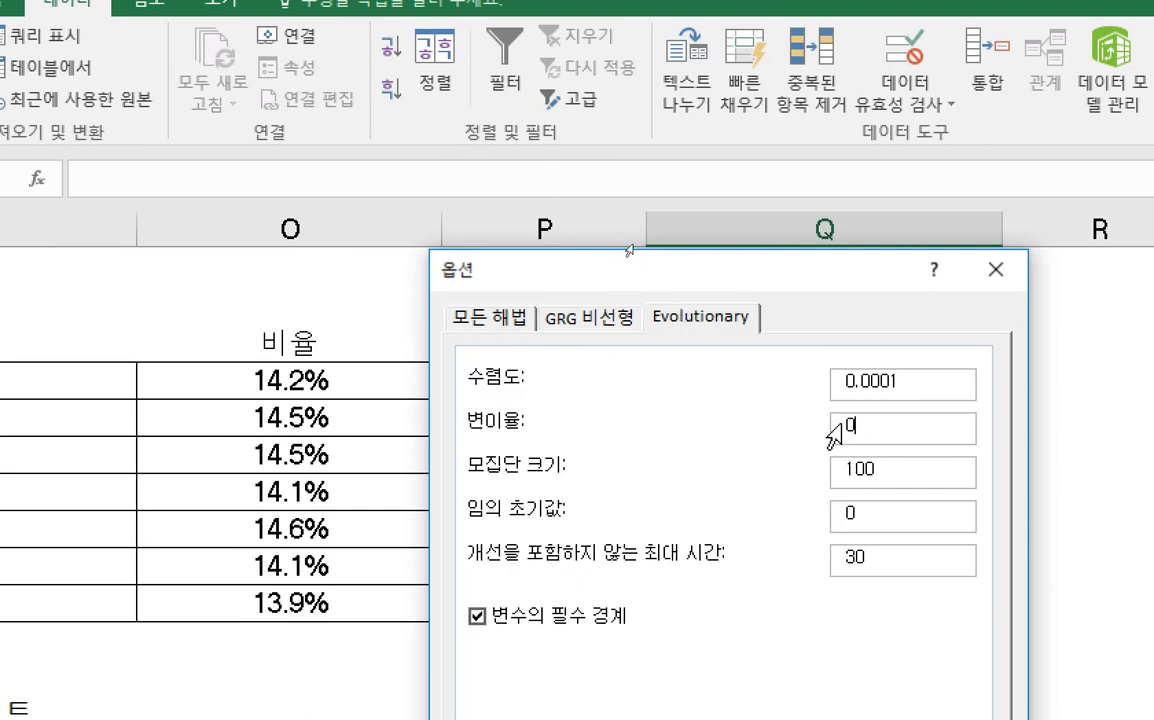
text(.25)
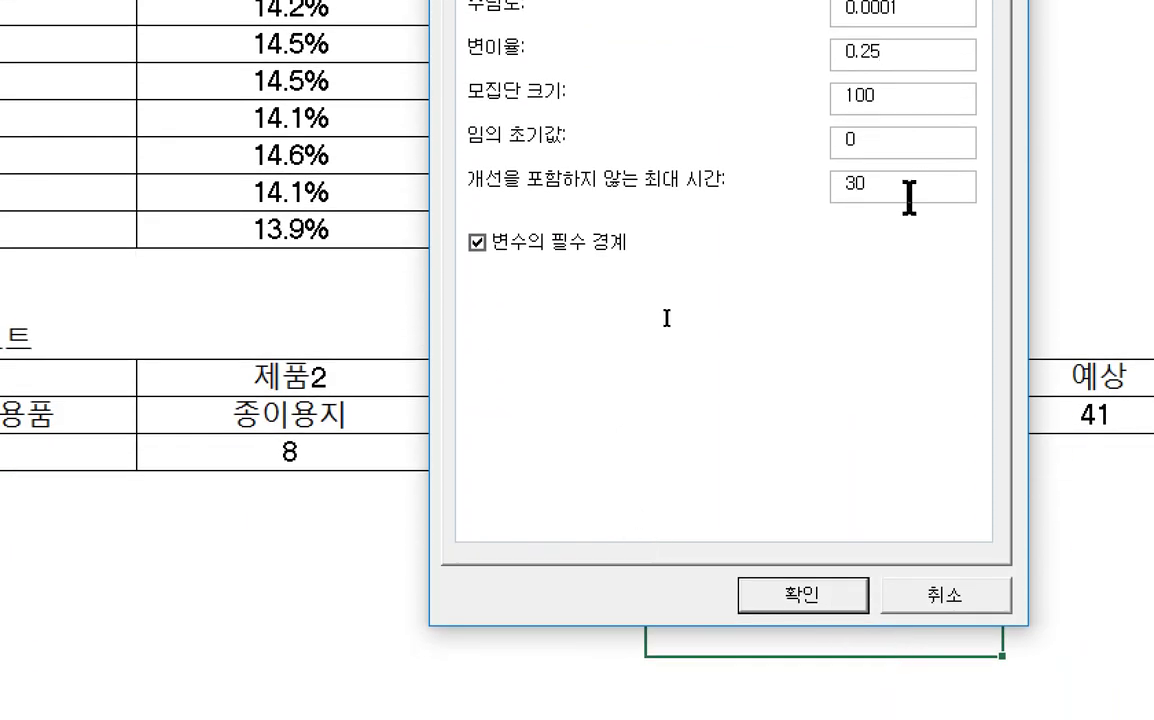
Set the maximum time without improvement (개선을 포함하지 않는 최대 시간) to 300 and accept the Solver options.
click(915, 195)
text(00)
click(772, 604)
click(905, 185)
key(BackSpace)
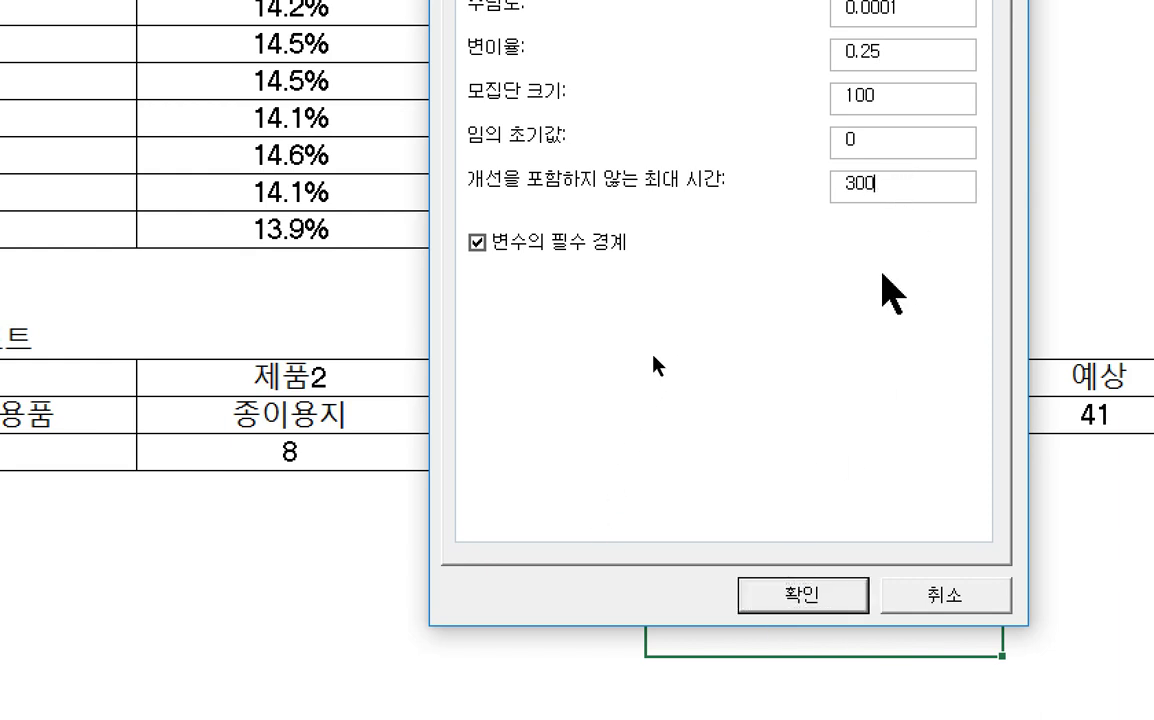
click(806, 598)
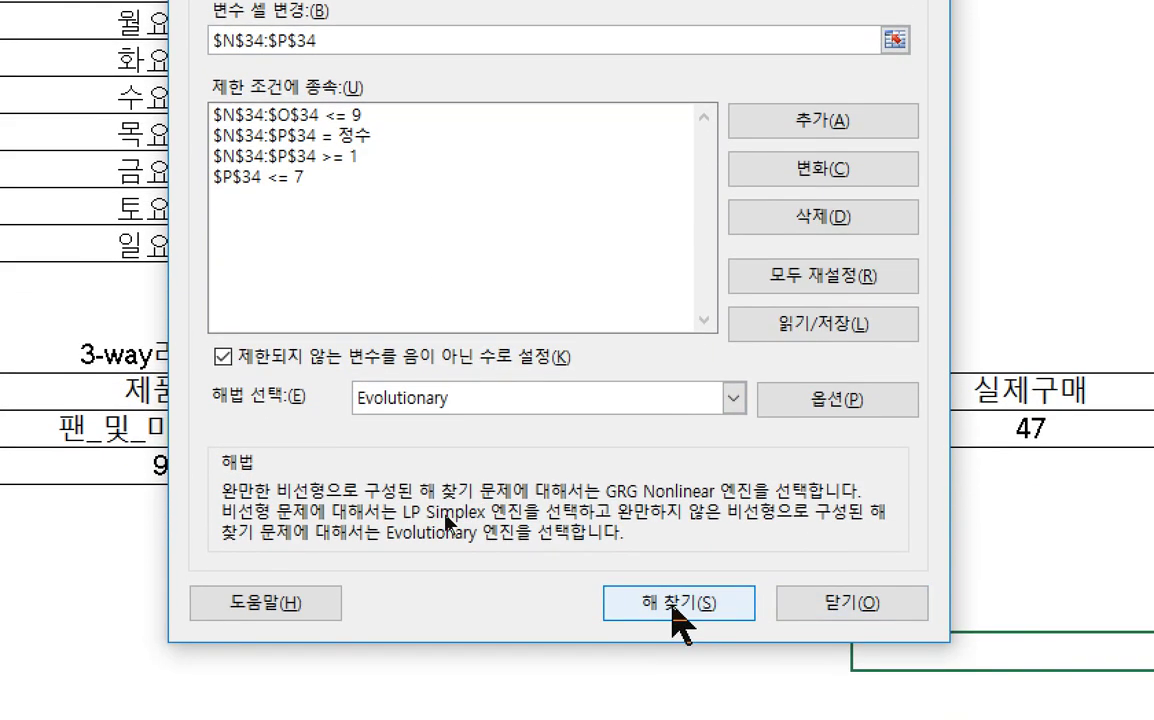
Run Solver (해 찾기) with the defined objective, constraints and Evolutionary settings.
click(673, 612)
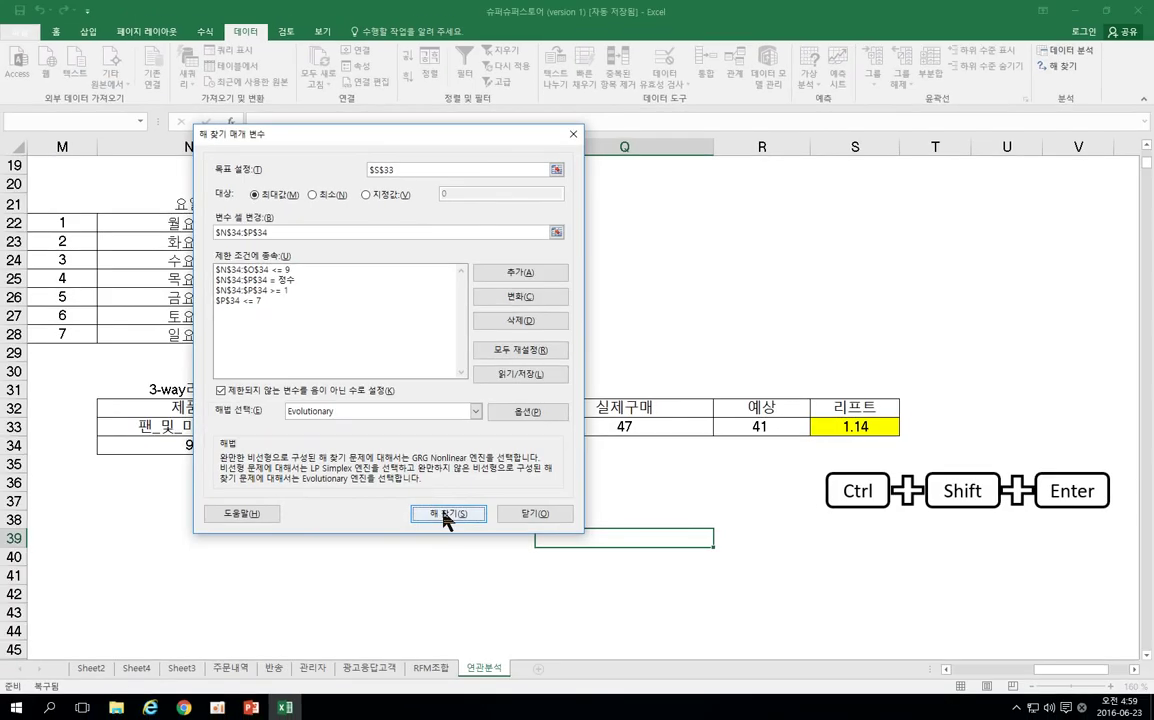
click(447, 515)
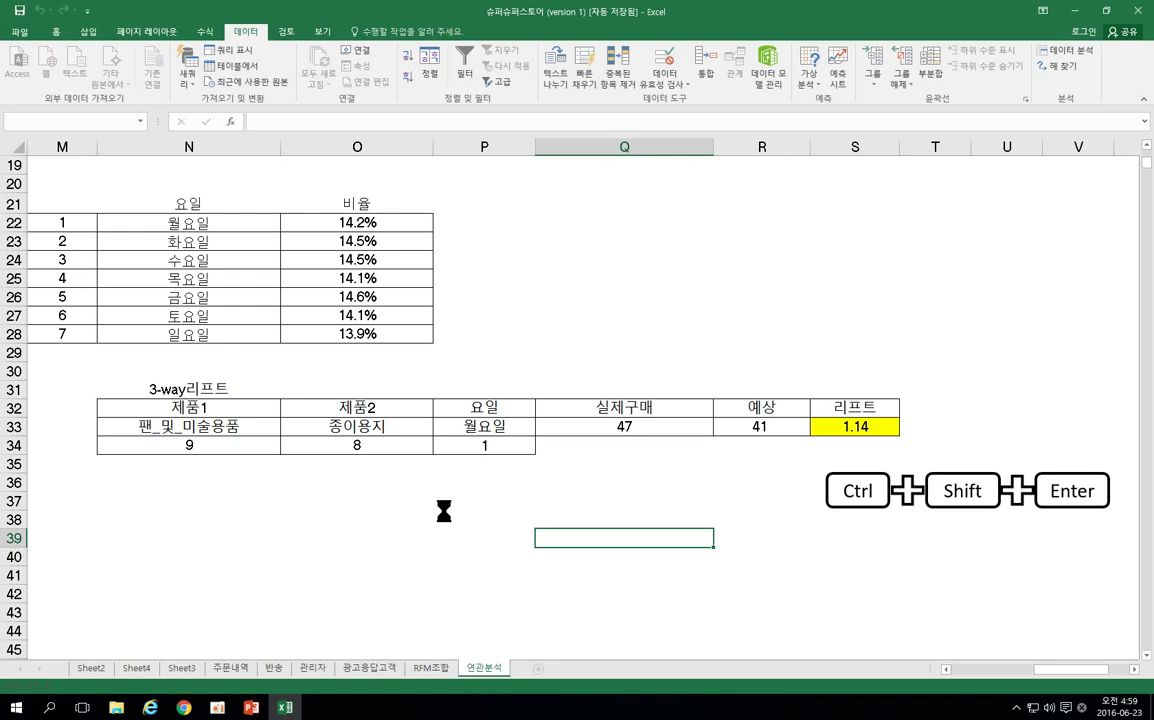
click(217, 707)
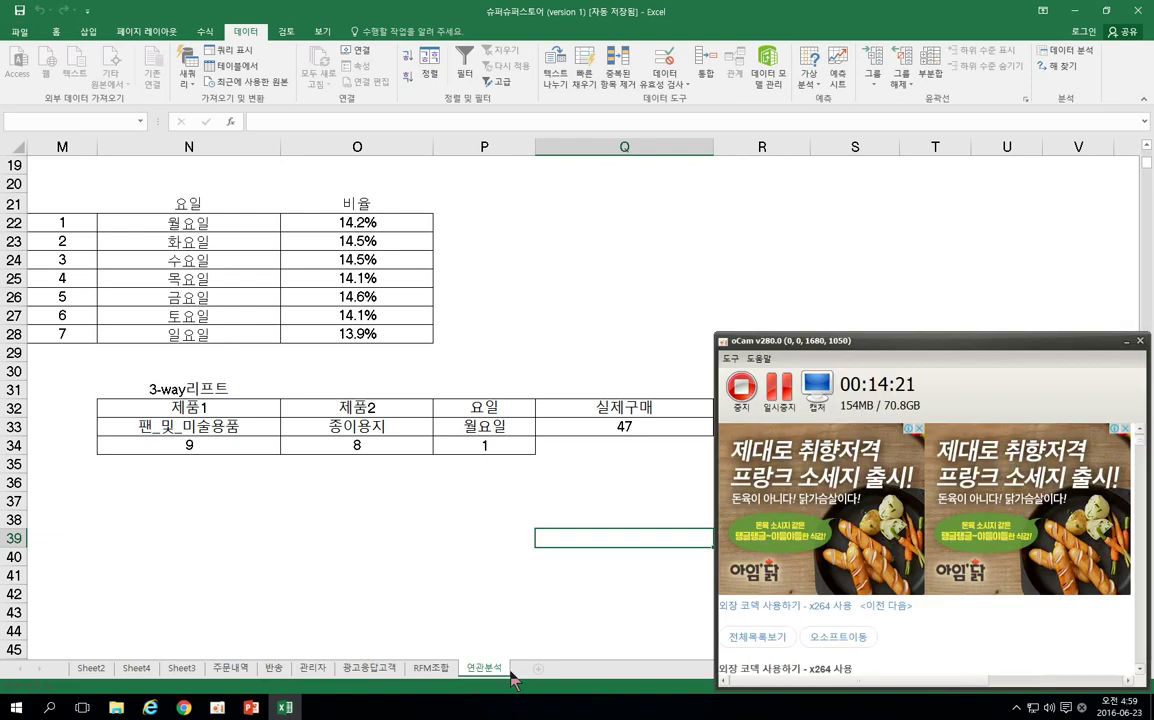
click(785, 403)
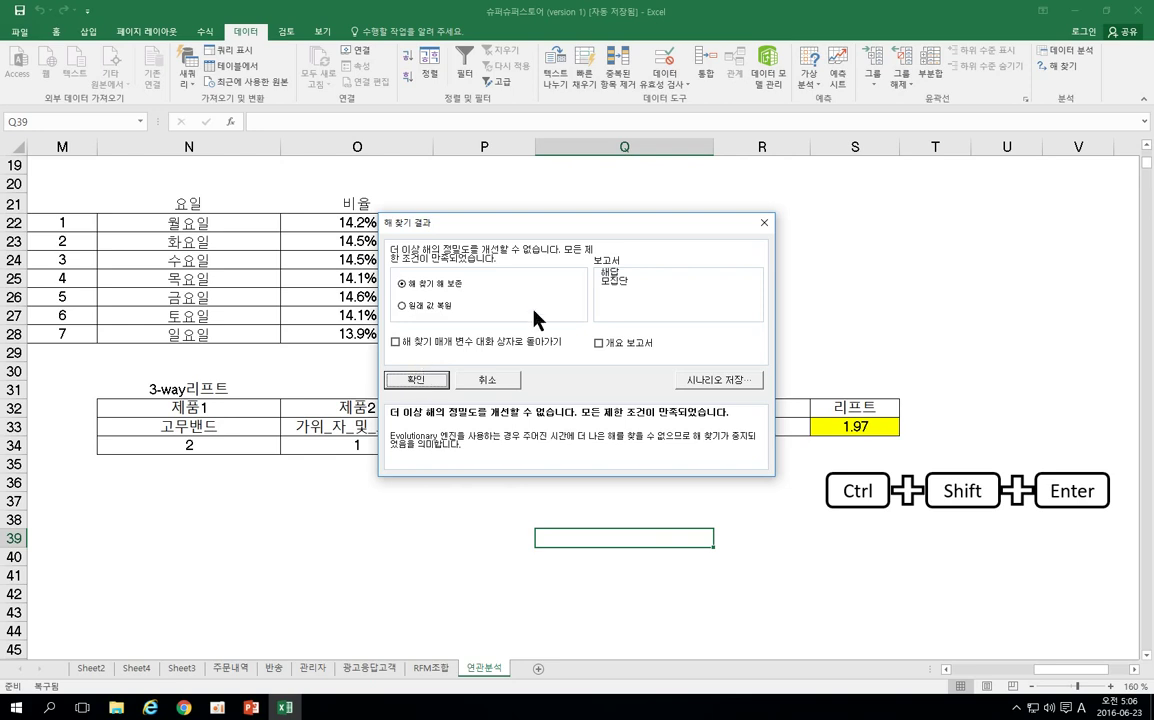
Keep the Solver solution and generate both the answer (해답) and population (모집단) reports.
drag(601, 271, 610, 282)
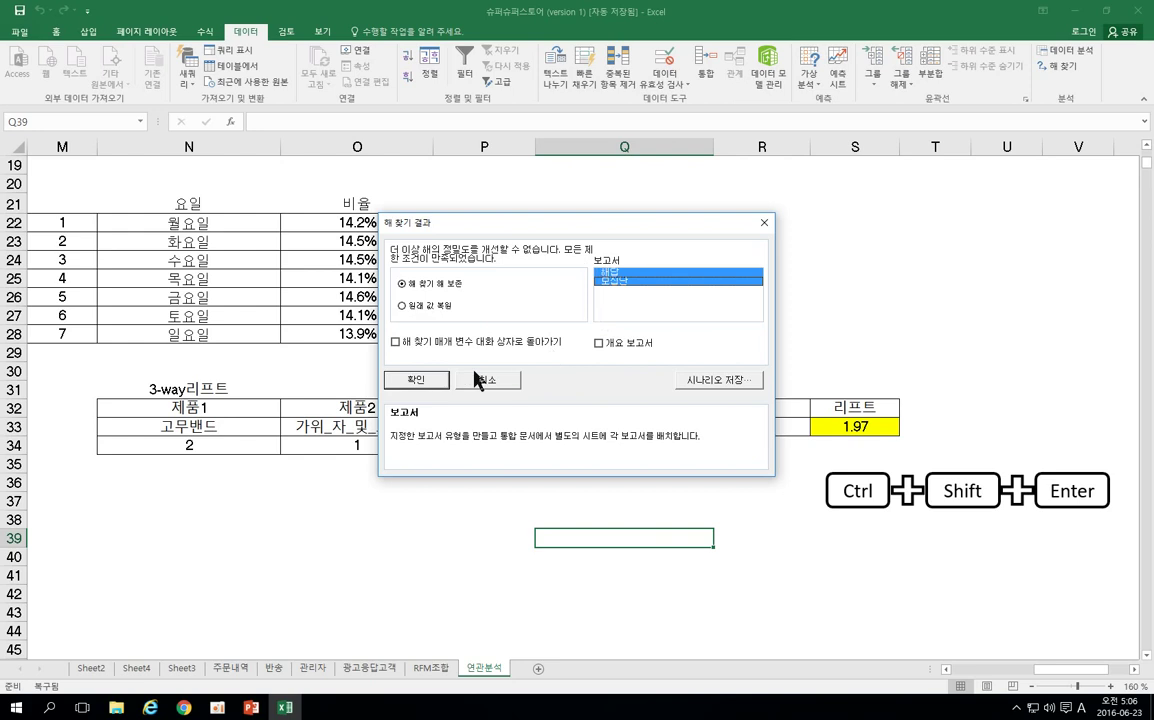
click(425, 378)
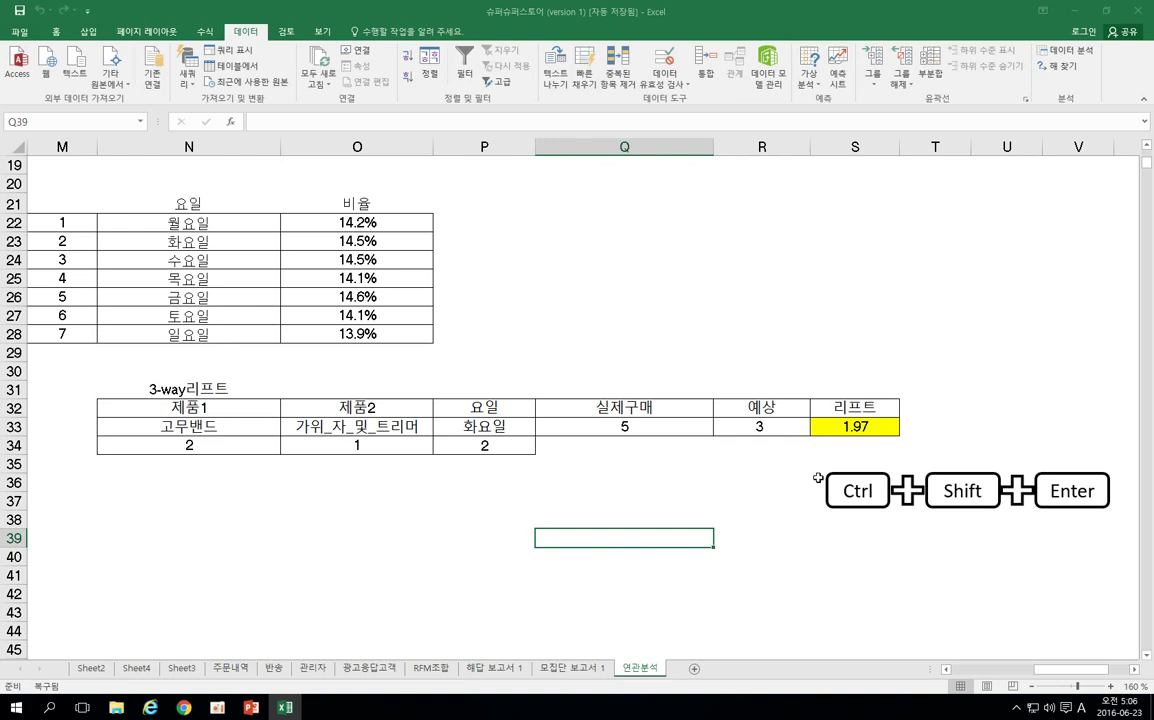
Review the 모집단 보고서 1 and 해답 보고서 1 sheets, and return to 연관분석 to examine the optimised product pair and weekday.
click(588, 670)
click(491, 673)
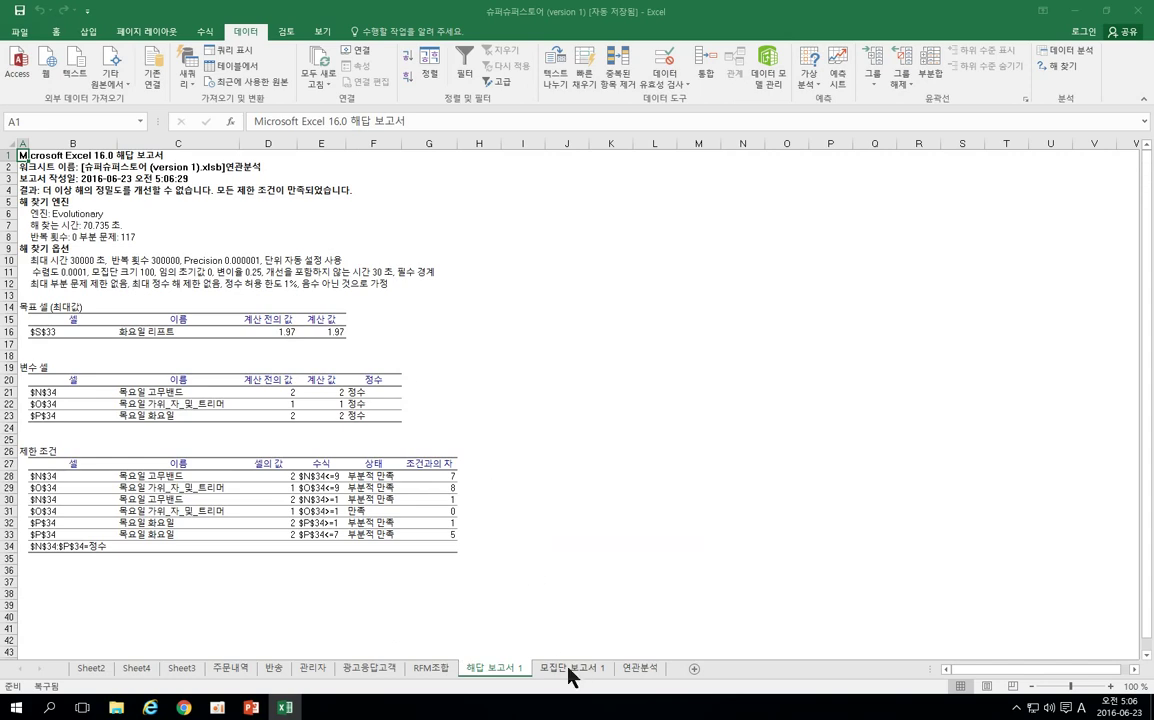
click(600, 676)
click(642, 668)
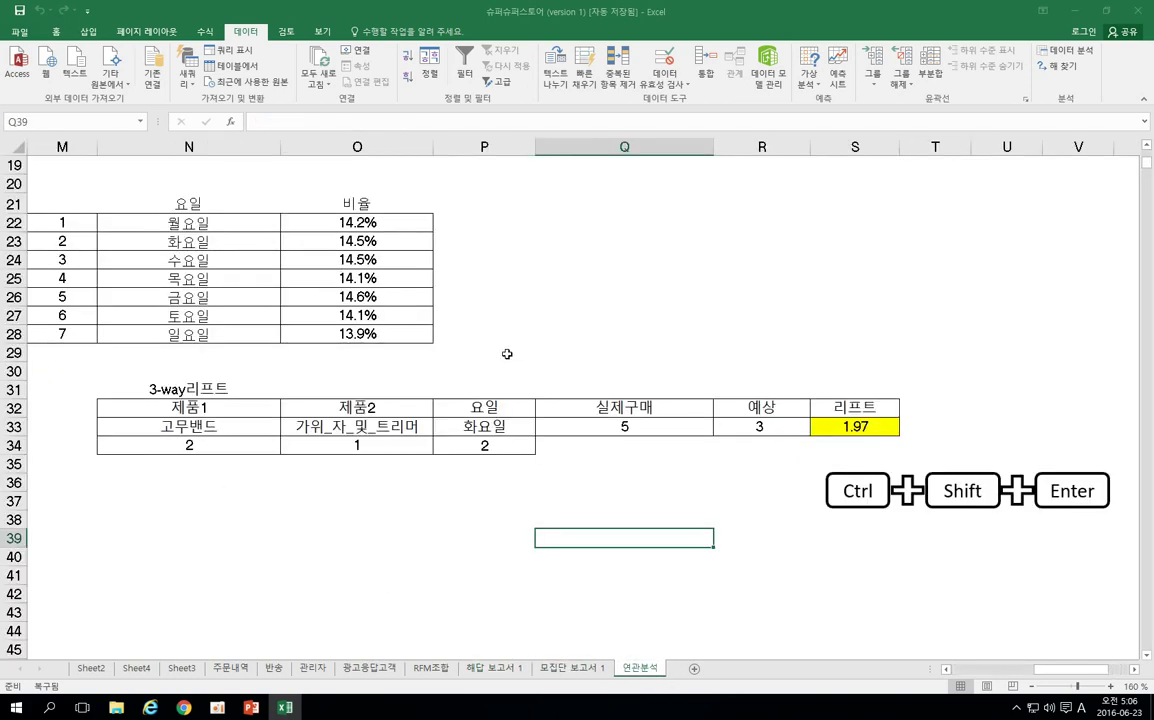
drag(175, 402, 460, 444)
click(586, 477)
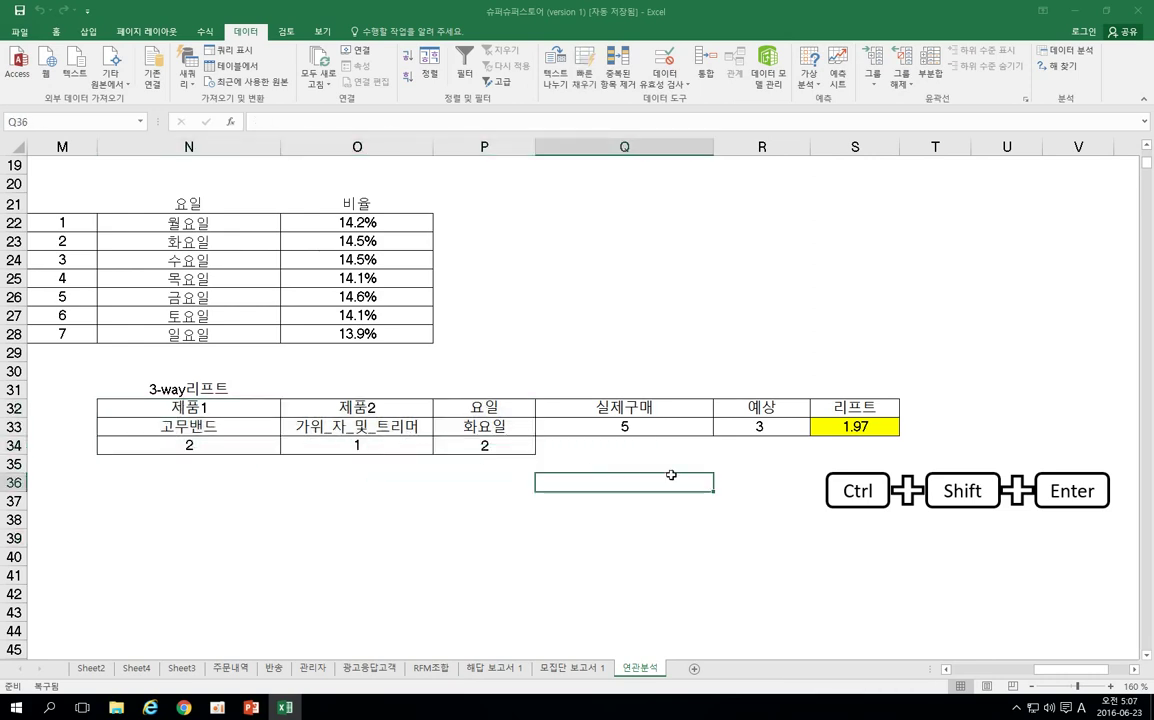